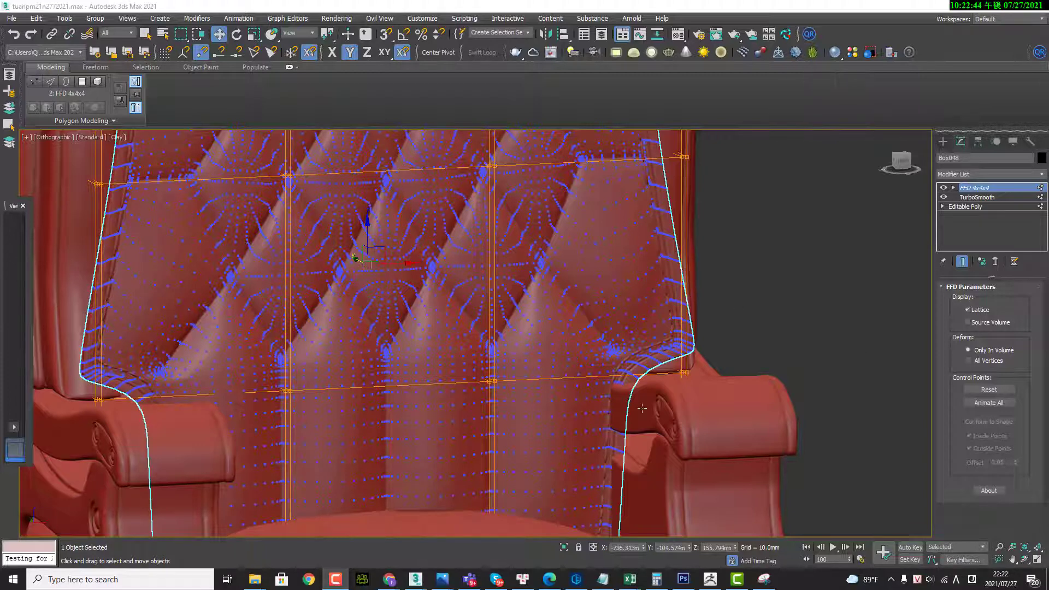
Select and deselect the tufted backrest to inspect its FFD lattice.
{"action": "scroll", "coordinate": [636, 386], "scroll_direction": "down", "scroll_amount": 2}
{"action": "scroll", "coordinate": [563, 311], "scroll_direction": "down", "scroll_amount": 5}
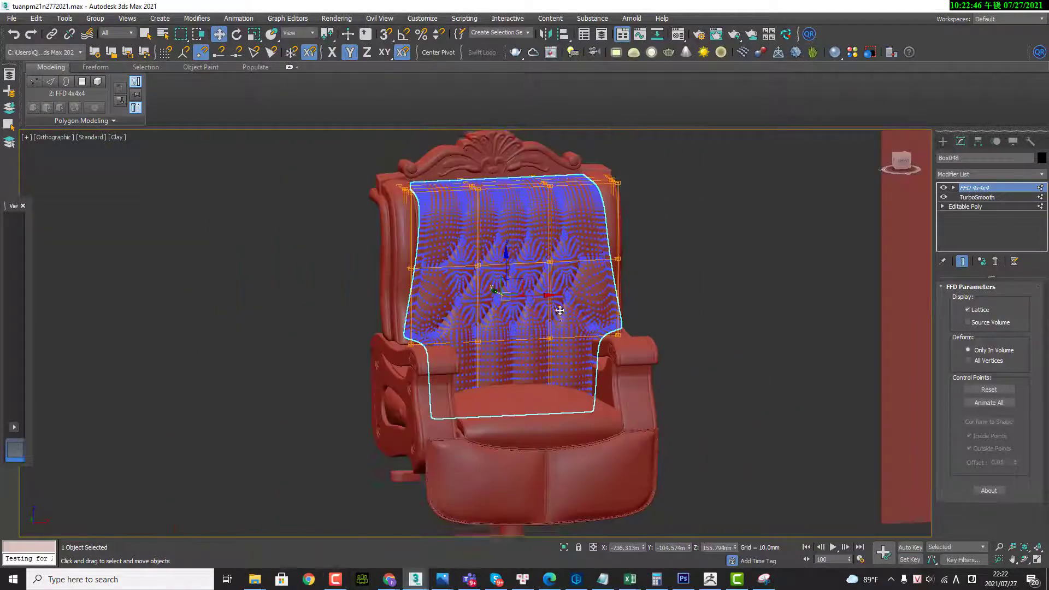
{"action": "left_click", "coordinate": [682, 318]}
{"action": "scroll", "coordinate": [677, 306], "scroll_direction": "down", "scroll_amount": 2}
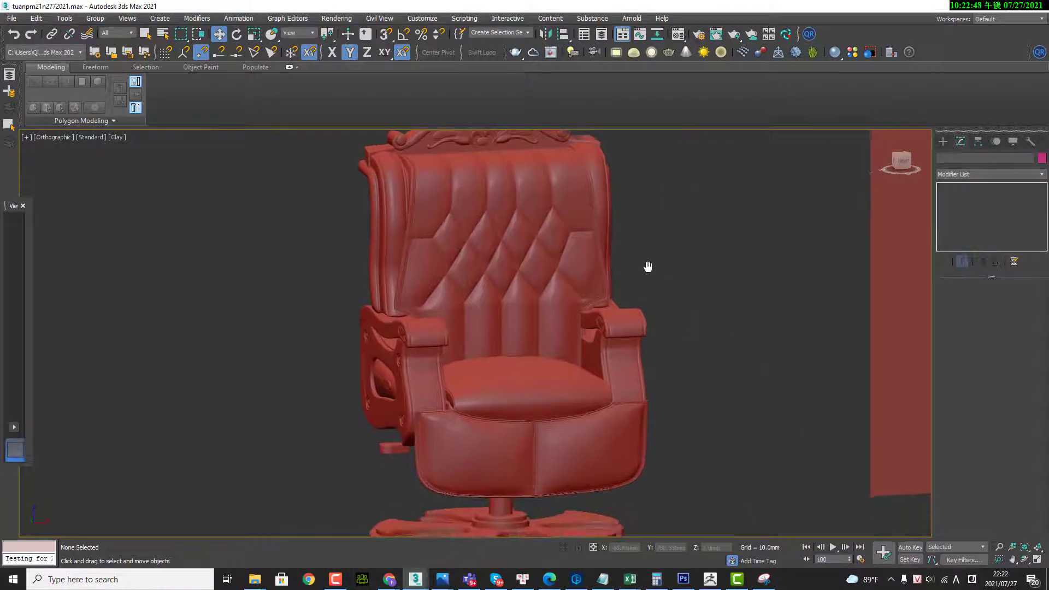
{"action": "left_click", "coordinate": [583, 320]}
{"action": "left_click", "coordinate": [681, 317]}
{"action": "scroll", "coordinate": [680, 317], "scroll_direction": "up", "scroll_amount": 2}
{"action": "scroll", "coordinate": [680, 317], "scroll_direction": "up", "scroll_amount": 1}
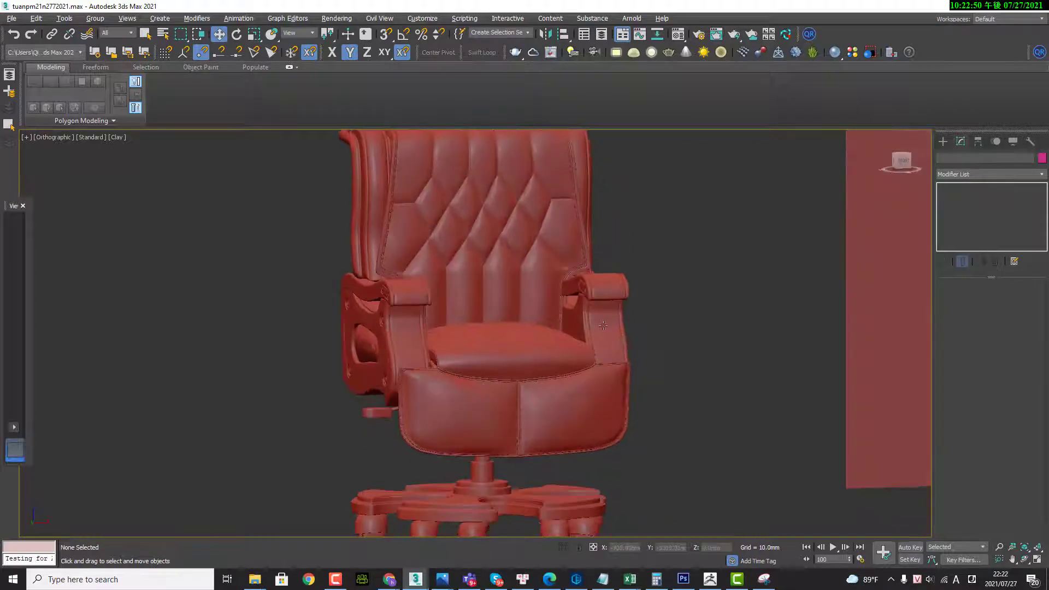
{"action": "left_click", "coordinate": [499, 270]}
Orbit and pan to view the top ornament and the backrest's lattice.
{"action": "middle_click_drag", "start_coordinate": [676, 285], "coordinate": [629, 330]}
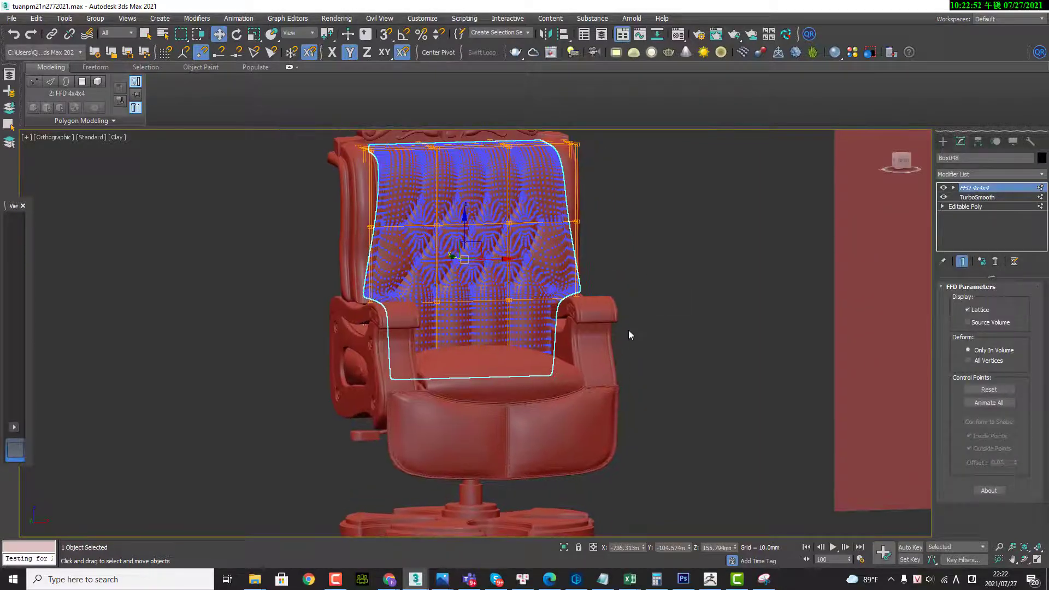
{"action": "left_click", "coordinate": [681, 304]}
{"action": "mouse_move", "coordinate": [559, 362]}
{"action": "middle_mouse_down", "text": "alt"}
{"action": "mouse_move", "coordinate": [663, 330]}
{"action": "mouse_move", "coordinate": [675, 316]}
{"action": "mouse_move", "coordinate": [658, 314]}
{"action": "middle_mouse_up", "text": "alt"}
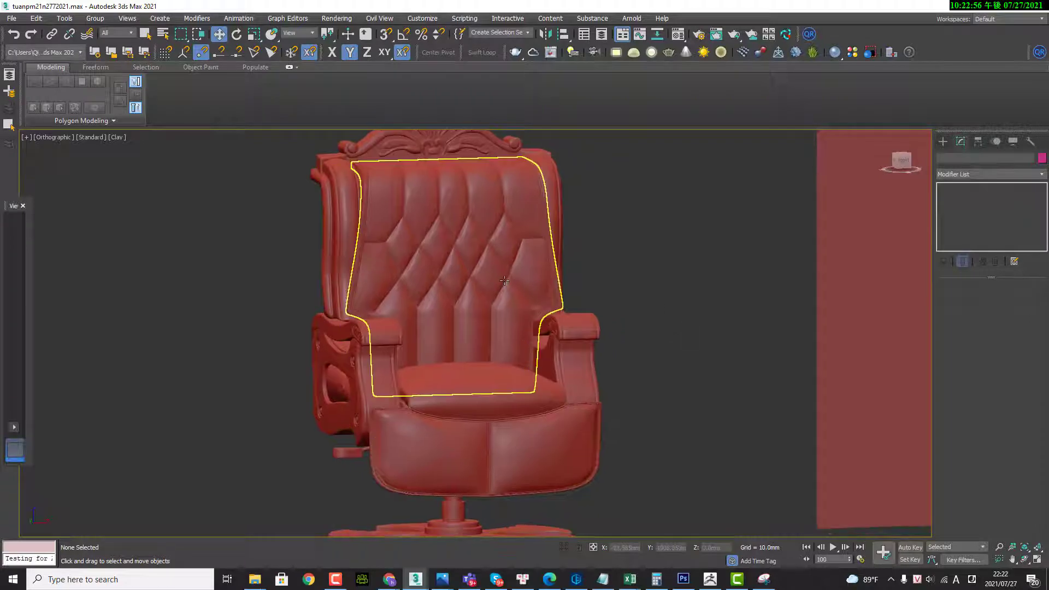
{"action": "middle_click_drag", "start_coordinate": [505, 281], "coordinate": [520, 277], "text": "alt"}
{"action": "left_click", "coordinate": [499, 328]}
{"action": "middle_click_drag", "start_coordinate": [548, 310], "coordinate": [603, 306]}
{"action": "scroll", "coordinate": [610, 274], "scroll_direction": "down", "scroll_amount": 4}
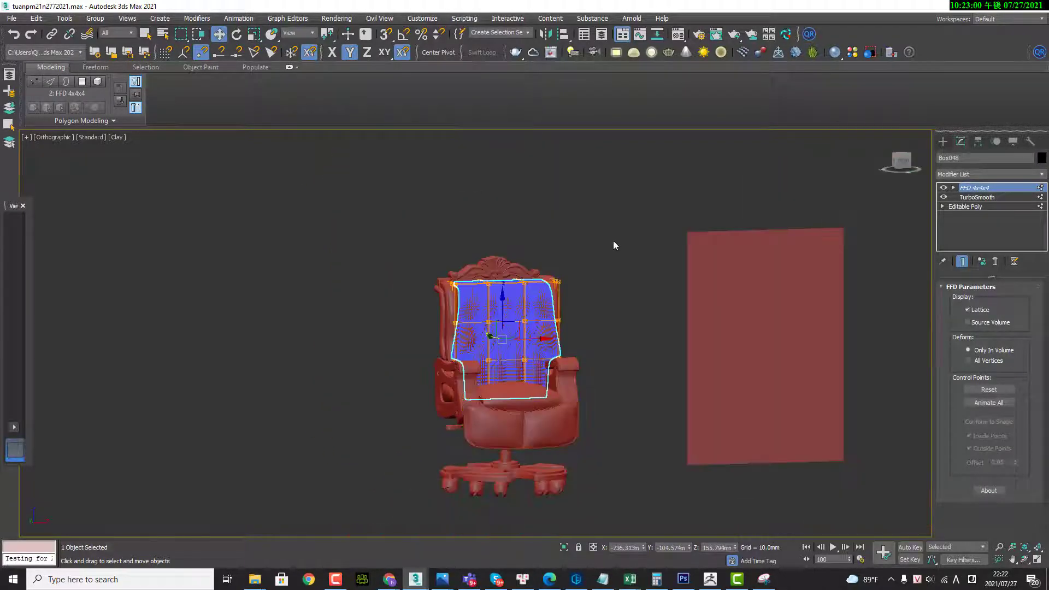
Select every chair part and clone the whole chair as a Copy beside it.
{"action": "left_click_drag", "start_coordinate": [614, 245], "coordinate": [424, 506]}
{"action": "key", "text": "f"}
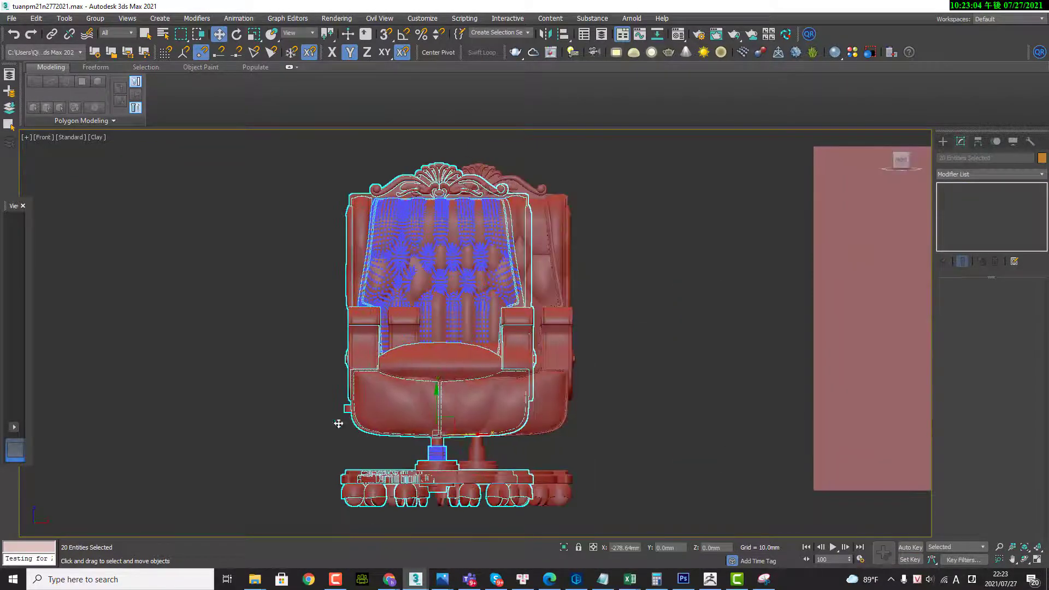
{"action": "left_click_drag", "start_coordinate": [528, 435], "coordinate": [249, 434], "text": "shift"}
{"action": "left_click", "coordinate": [522, 336]}
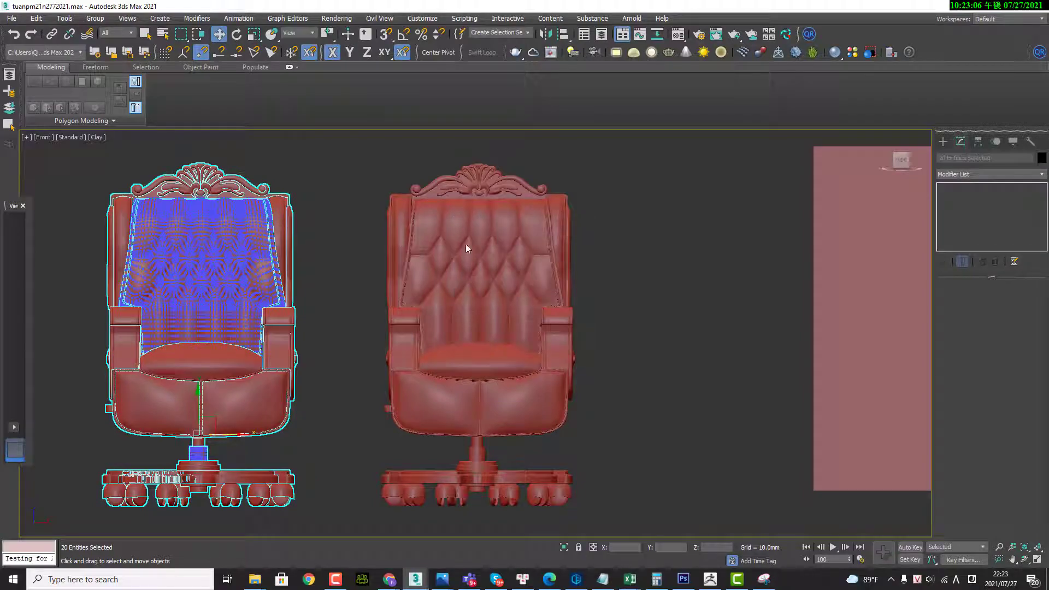
Select the right chair's backrest and view it from an angled back view.
{"action": "key", "text": "ctrl+d"}
{"action": "scroll", "coordinate": [489, 262], "scroll_direction": "up", "scroll_amount": 5}
{"action": "left_click", "coordinate": [489, 261]}
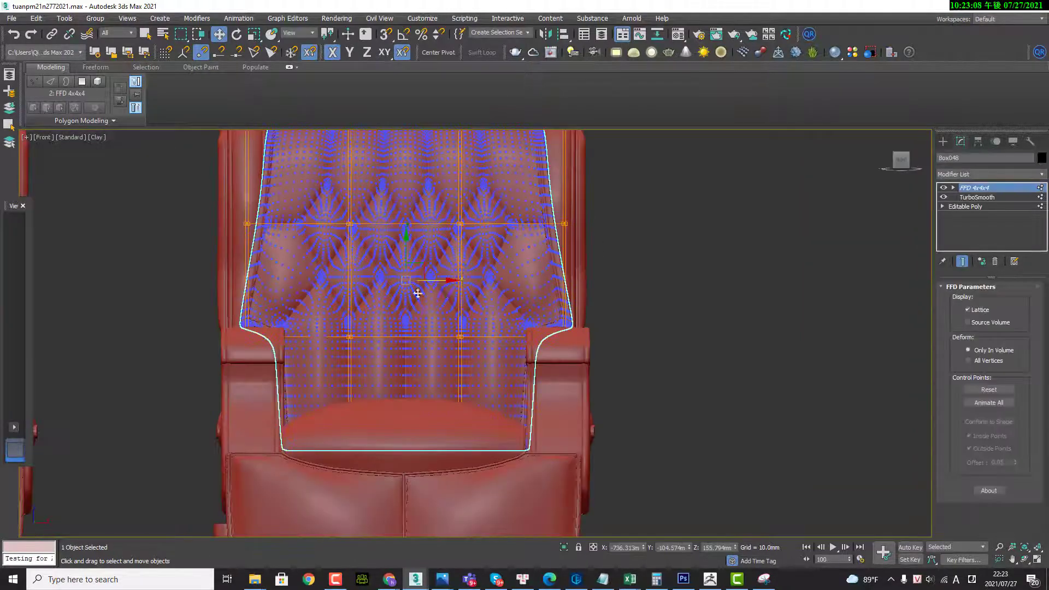
{"action": "middle_click_drag", "start_coordinate": [421, 286], "coordinate": [471, 300], "text": "alt"}
{"action": "scroll", "coordinate": [644, 251], "scroll_direction": "down", "scroll_amount": 1}
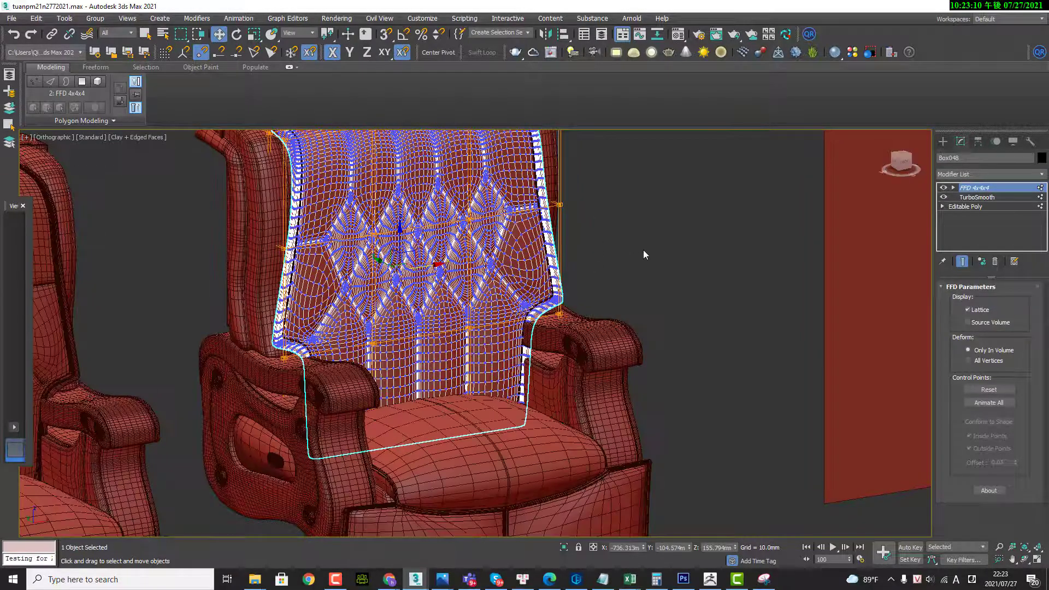
{"action": "scroll", "coordinate": [624, 262], "scroll_direction": "down", "scroll_amount": 1}
{"action": "scroll", "coordinate": [580, 248], "scroll_direction": "down", "scroll_amount": 1}
{"action": "scroll", "coordinate": [593, 305], "scroll_direction": "down", "scroll_amount": 1}
{"action": "left_click", "coordinate": [592, 305]}
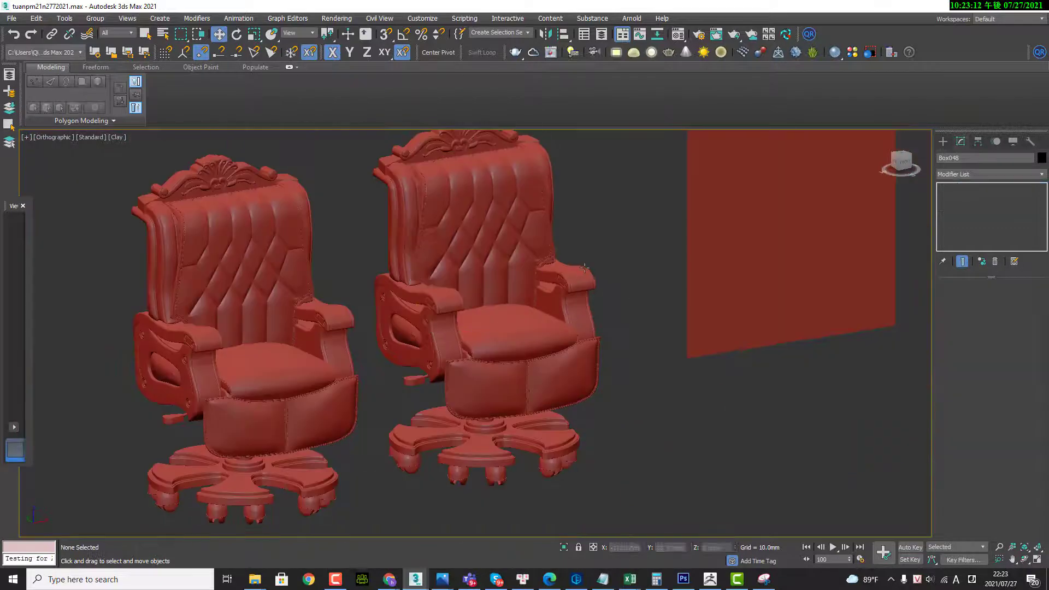
Check the right chair's seat cushion, then select its backrest in front view.
{"action": "scroll", "coordinate": [582, 307], "scroll_direction": "up", "scroll_amount": 5}
{"action": "middle_click_drag", "start_coordinate": [496, 279], "coordinate": [510, 345]}
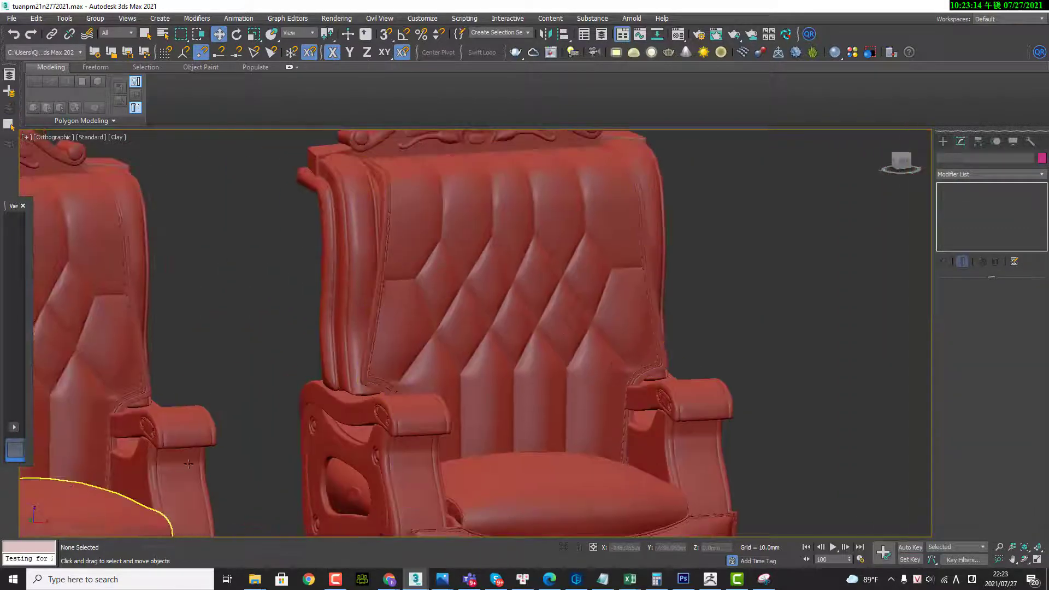
{"action": "middle_click_drag", "start_coordinate": [569, 387], "coordinate": [602, 293]}
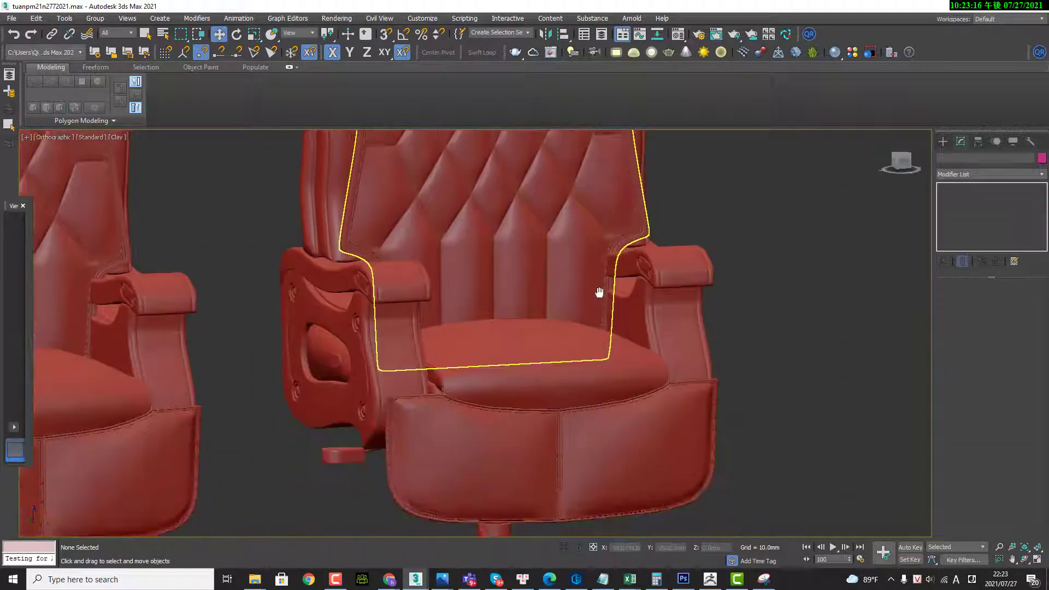
{"action": "mouse_move", "coordinate": [599, 383]}
{"action": "middle_mouse_down"}
{"action": "mouse_move", "coordinate": [473, 492]}
{"action": "mouse_move", "coordinate": [553, 368]}
{"action": "mouse_move", "coordinate": [514, 387]}
{"action": "mouse_move", "coordinate": [496, 370]}
{"action": "mouse_move", "coordinate": [511, 356]}
{"action": "mouse_move", "coordinate": [537, 375]}
{"action": "mouse_move", "coordinate": [654, 284]}
{"action": "mouse_move", "coordinate": [474, 330]}
{"action": "mouse_move", "coordinate": [441, 351]}
{"action": "mouse_move", "coordinate": [435, 315]}
{"action": "middle_mouse_up"}
{"action": "left_click", "coordinate": [473, 477]}
{"action": "left_click", "coordinate": [654, 284]}
{"action": "scroll", "coordinate": [435, 376], "scroll_direction": "down", "scroll_amount": 3}
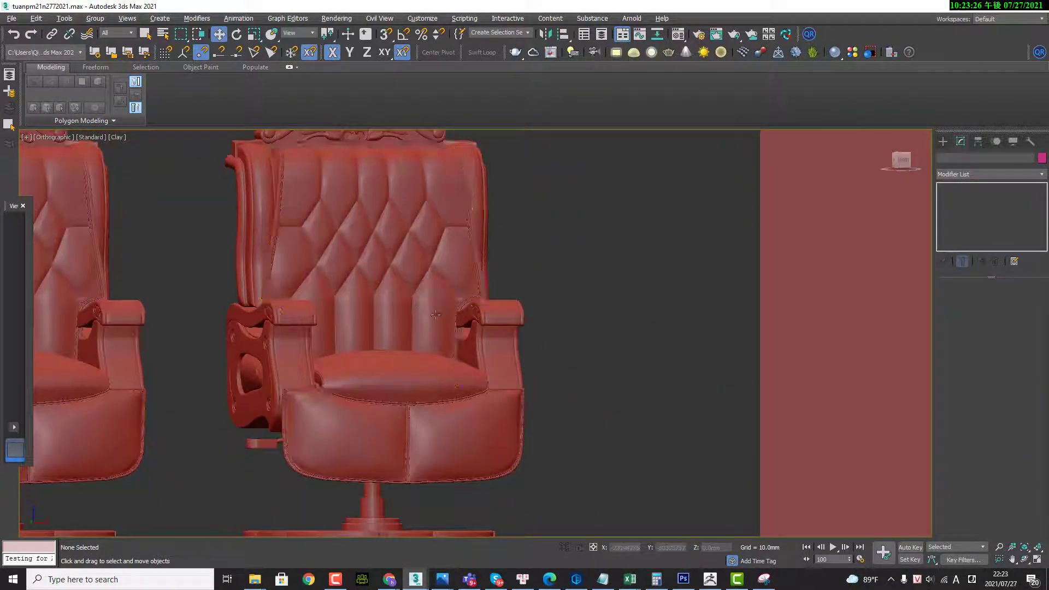
{"action": "key", "text": "f"}
{"action": "left_click", "coordinate": [426, 314]}
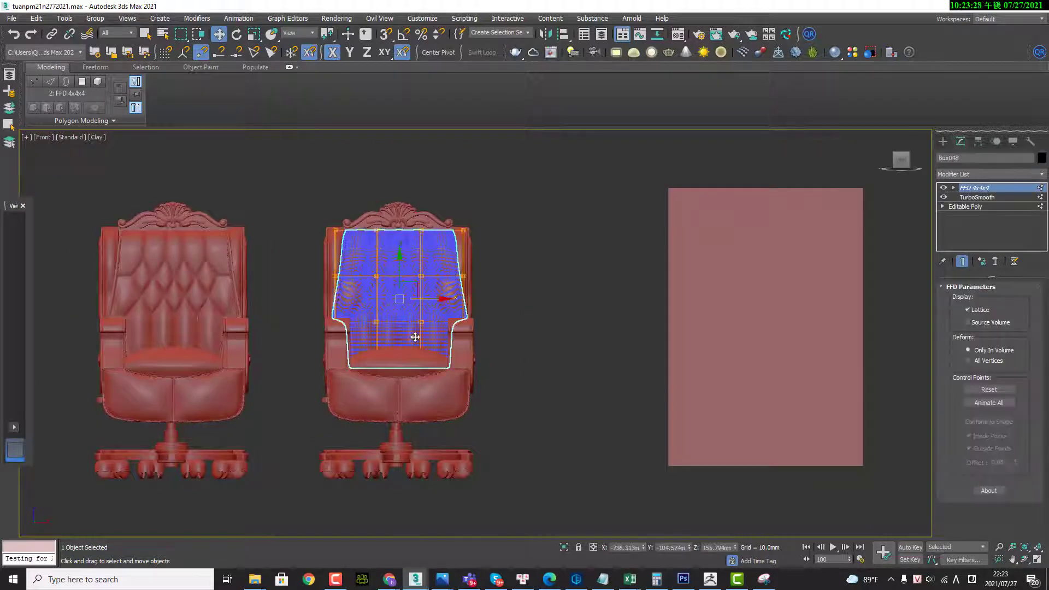
{"action": "scroll", "coordinate": [415, 338], "scroll_direction": "up", "scroll_amount": 4}
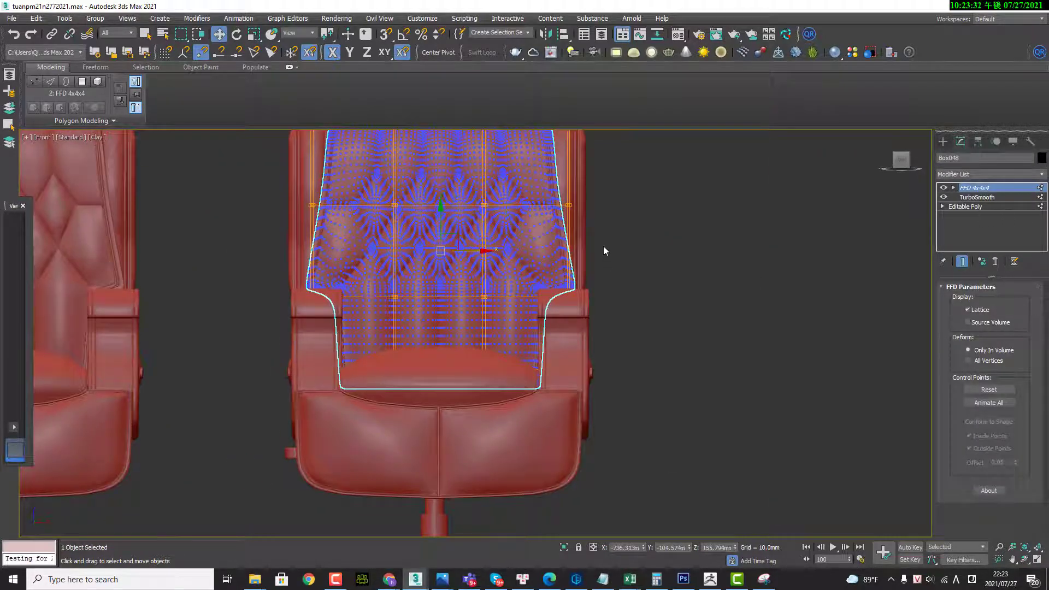
{"action": "scroll", "coordinate": [604, 251], "scroll_direction": "down", "scroll_amount": 1}
{"action": "scroll", "coordinate": [604, 251], "scroll_direction": "down", "scroll_amount": 1}
Convert the backrest and seat cushion to Editable Poly and isolate them with Alt+Q.
{"action": "left_click", "coordinate": [569, 346], "text": "ctrl"}
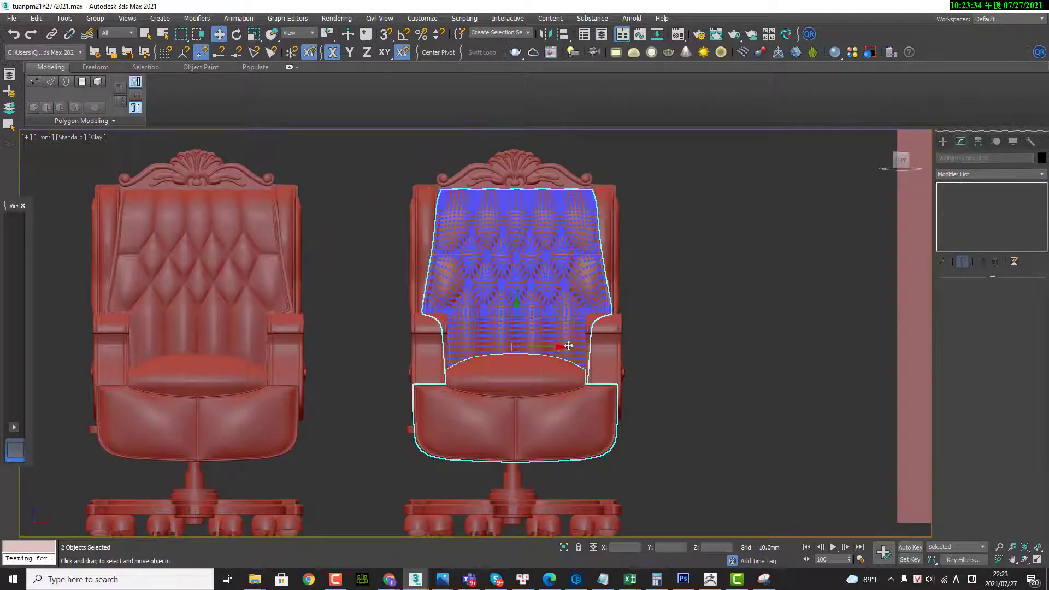
{"action": "right_click", "coordinate": [537, 377]}
{"action": "mouse_move", "coordinate": [578, 474]}
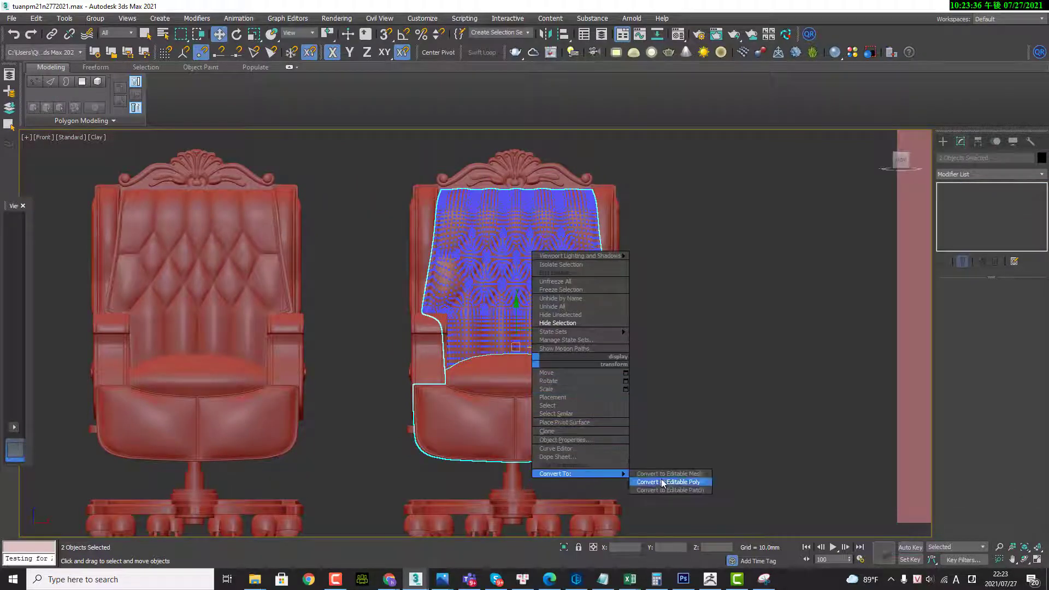
{"action": "left_click", "coordinate": [703, 478]}
{"action": "key", "text": "alt+q"}
Turn on Edged Faces and inspect the backrest and seat cushion meshes.
{"action": "left_click", "coordinate": [615, 336]}
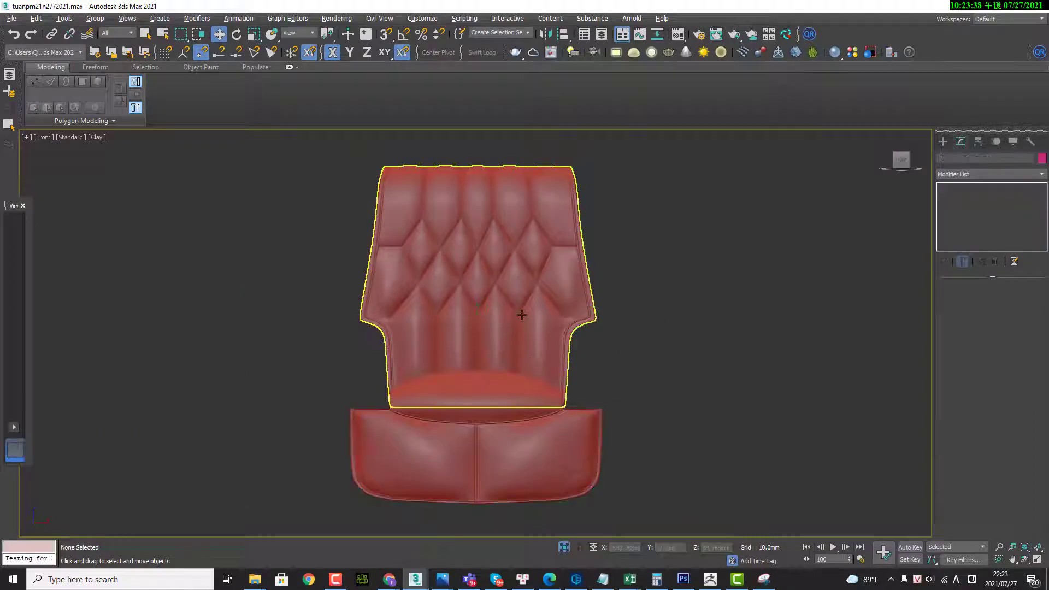
{"action": "left_click", "coordinate": [592, 342]}
{"action": "mouse_move", "coordinate": [593, 348]}
{"action": "middle_mouse_down", "text": "alt"}
{"action": "mouse_move", "coordinate": [625, 359]}
{"action": "mouse_move", "coordinate": [612, 373]}
{"action": "mouse_move", "coordinate": [600, 366]}
{"action": "mouse_move", "coordinate": [596, 397]}
{"action": "mouse_move", "coordinate": [579, 349]}
{"action": "mouse_move", "coordinate": [569, 350]}
{"action": "middle_mouse_up", "text": "alt"}
{"action": "key", "text": "F4"}
{"action": "scroll", "coordinate": [552, 219], "scroll_direction": "up", "scroll_amount": 2}
{"action": "middle_click_drag", "start_coordinate": [551, 196], "coordinate": [601, 276]}
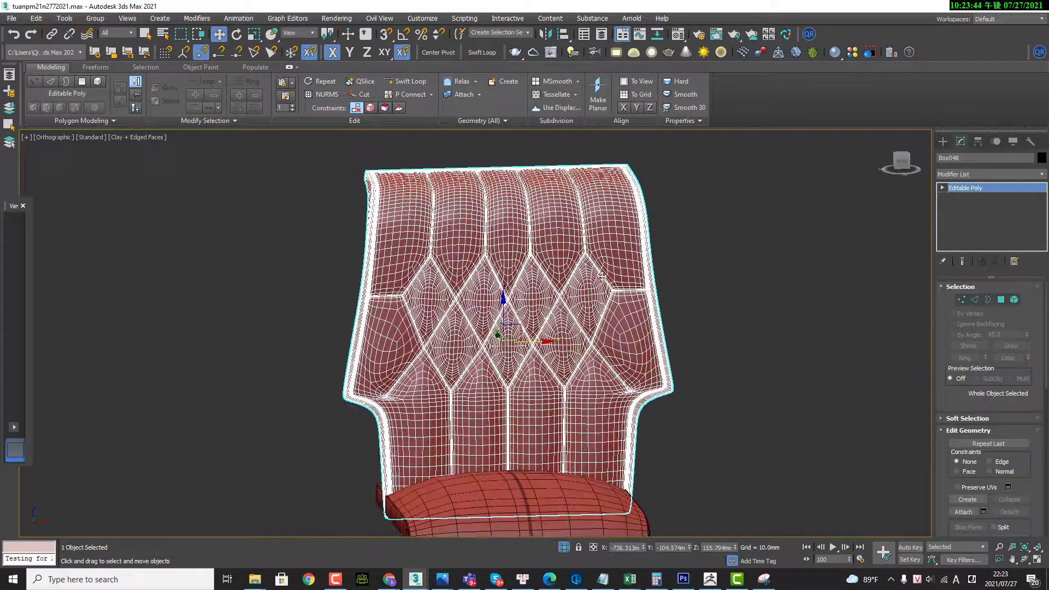
{"action": "middle_click_drag", "start_coordinate": [505, 346], "coordinate": [505, 284]}
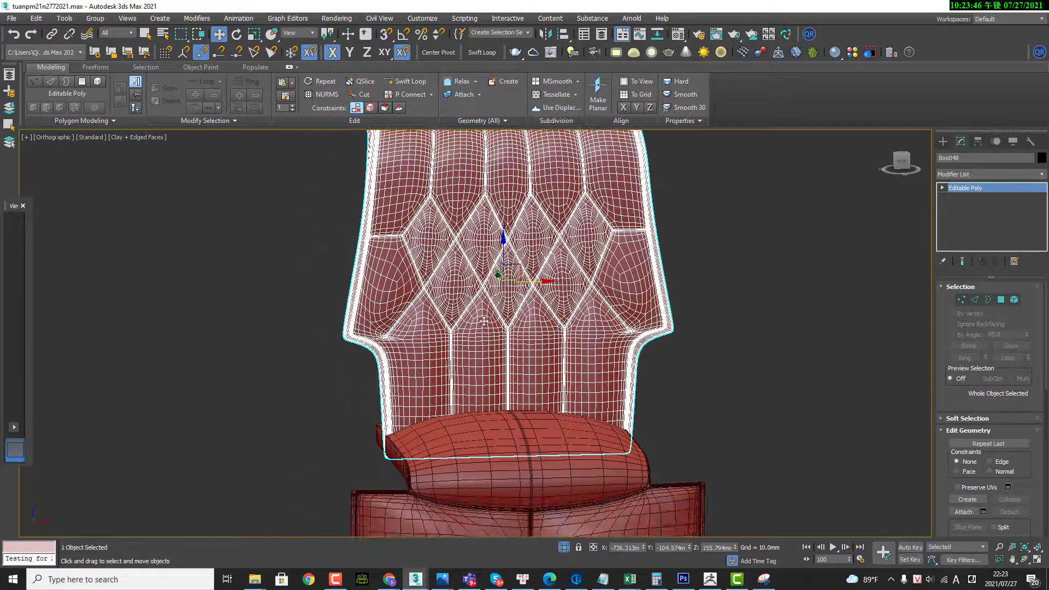
{"action": "scroll", "coordinate": [537, 368], "scroll_direction": "up", "scroll_amount": 3}
{"action": "scroll", "coordinate": [563, 236], "scroll_direction": "down", "scroll_amount": 3}
{"action": "scroll", "coordinate": [710, 359], "scroll_direction": "up", "scroll_amount": 1}
{"action": "left_click", "coordinate": [711, 358]}
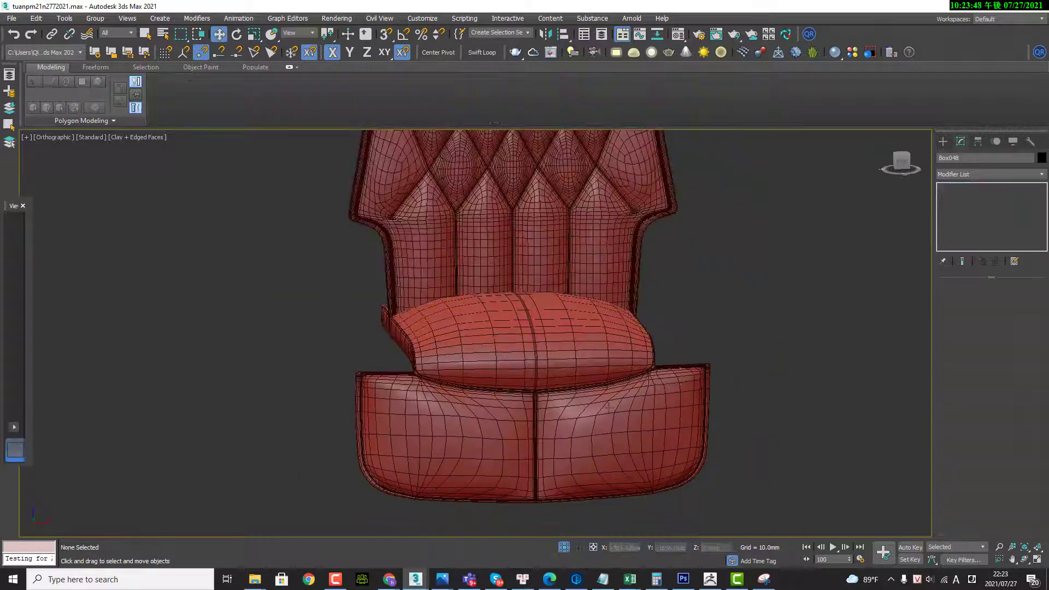
{"action": "left_click", "coordinate": [584, 377]}
{"action": "middle_click_drag", "start_coordinate": [584, 377], "coordinate": [541, 398], "text": "alt"}
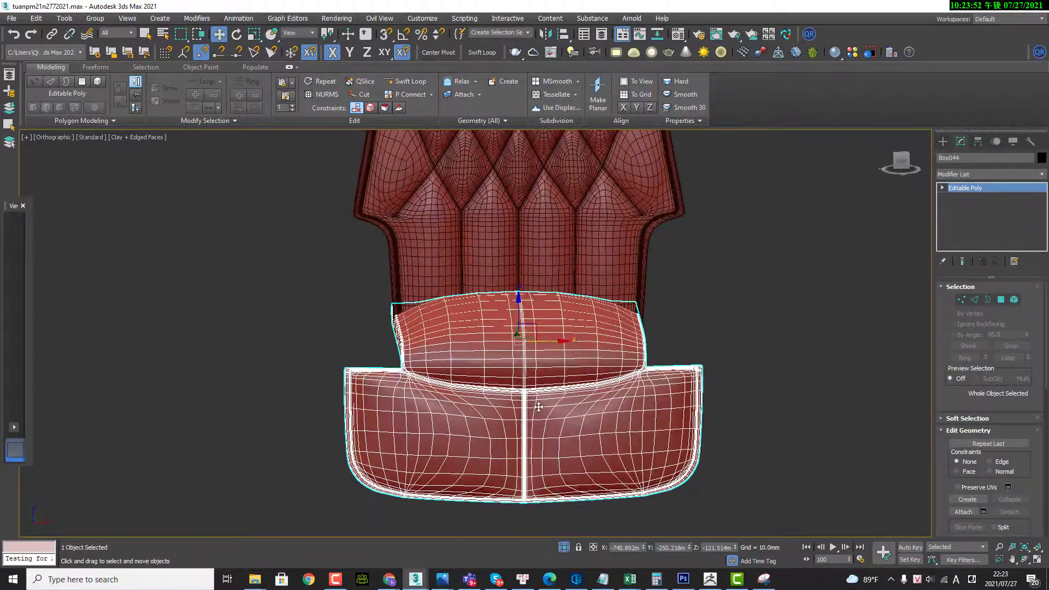
Add a TurboSmooth modifier to the seat cushion and check it in wireframe.
{"action": "scroll", "coordinate": [541, 399], "scroll_direction": "up", "scroll_amount": 5}
{"action": "key", "text": "F4"}
{"action": "left_click", "coordinate": [970, 175]}
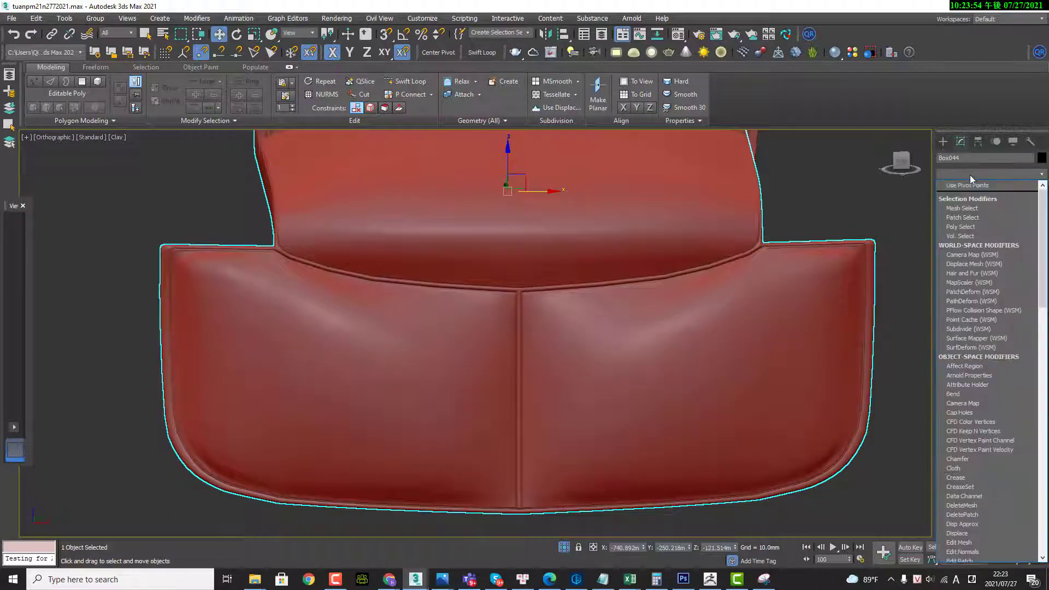
{"action": "type", "text": "tu"}
{"action": "key", "text": "Return"}
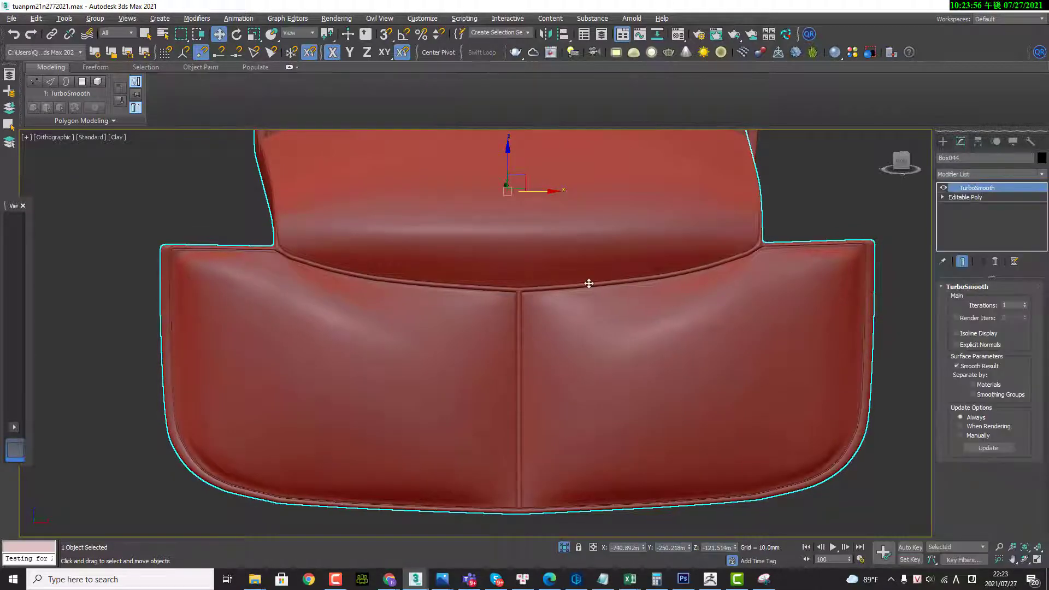
{"action": "key", "text": "F3"}
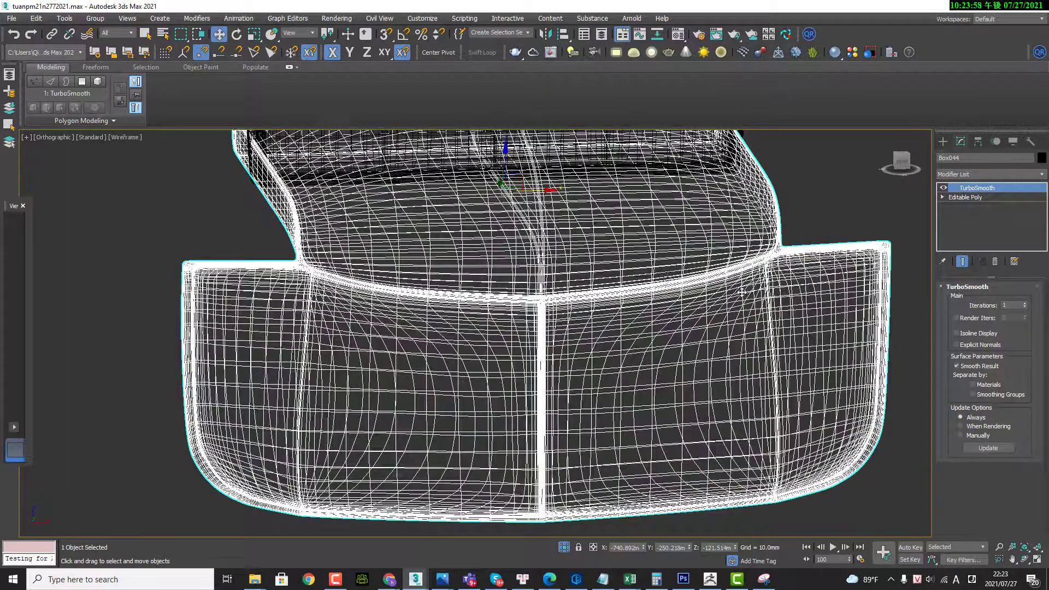
{"action": "middle_click_drag", "start_coordinate": [667, 278], "coordinate": [670, 296]}
{"action": "key", "text": "F3"}
{"action": "key", "text": "F4"}
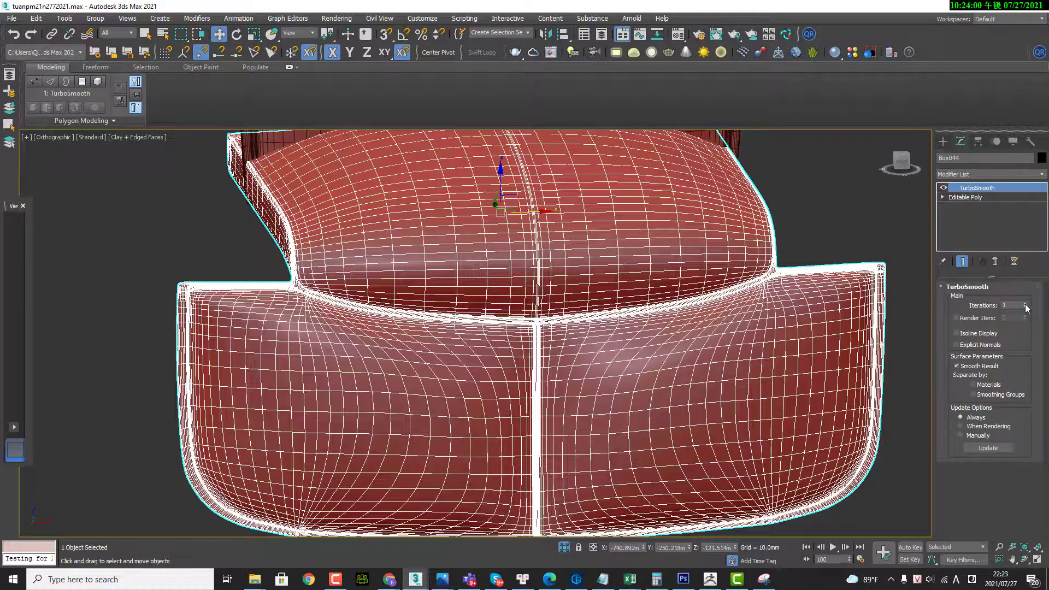
Raise the seat cushion's TurboSmooth iterations to 2.
{"action": "left_click", "coordinate": [1025, 304]}
{"action": "scroll", "coordinate": [628, 309], "scroll_direction": "down", "scroll_amount": 2}
{"action": "key", "text": "F4"}
{"action": "scroll", "coordinate": [627, 304], "scroll_direction": "down", "scroll_amount": 3}
{"action": "scroll", "coordinate": [627, 258], "scroll_direction": "down", "scroll_amount": 2}
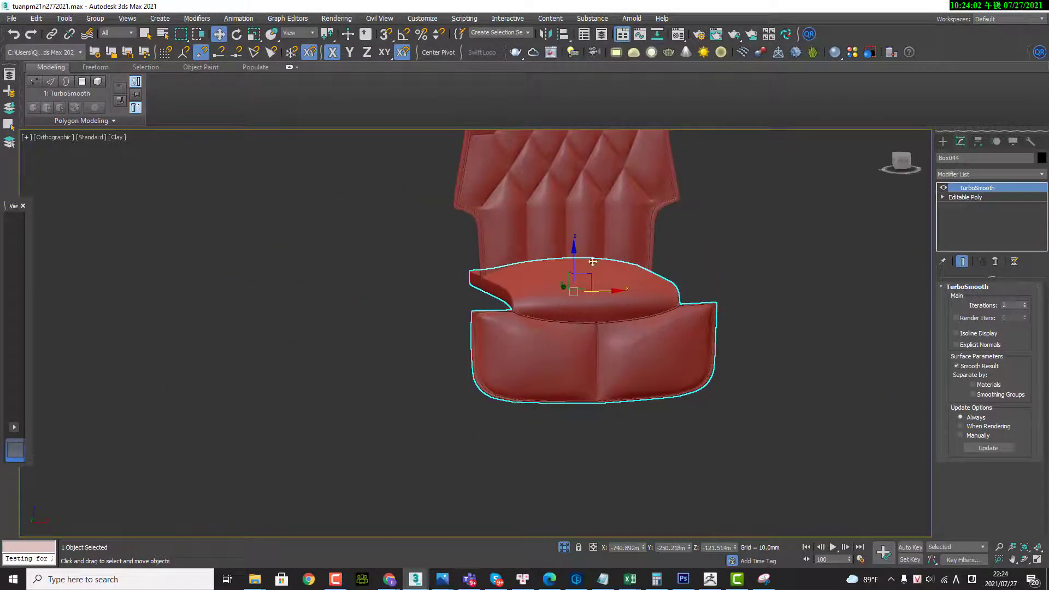
{"action": "middle_click_drag", "start_coordinate": [593, 262], "coordinate": [468, 341]}
{"action": "left_click", "coordinate": [645, 317]}
Add TurboSmooth to the tufted chair back and inspect its wireframe.
{"action": "left_click", "coordinate": [560, 242]}
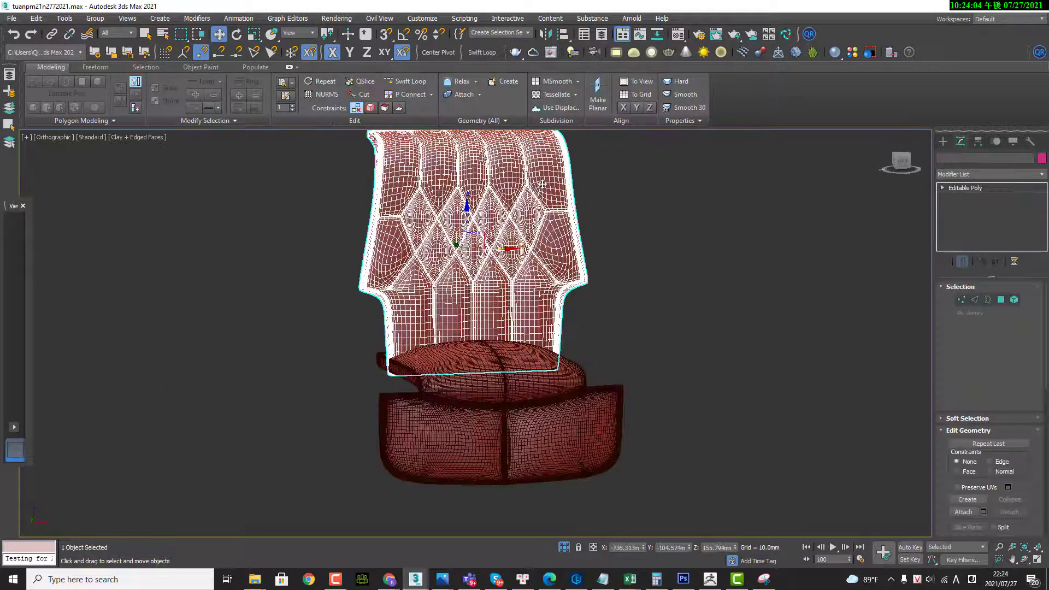
{"action": "mouse_move", "coordinate": [560, 243]}
{"action": "middle_mouse_down", "text": "alt"}
{"action": "mouse_move", "coordinate": [546, 257]}
{"action": "mouse_move", "coordinate": [583, 279]}
{"action": "middle_mouse_up", "text": "alt"}
{"action": "key", "text": "F4"}
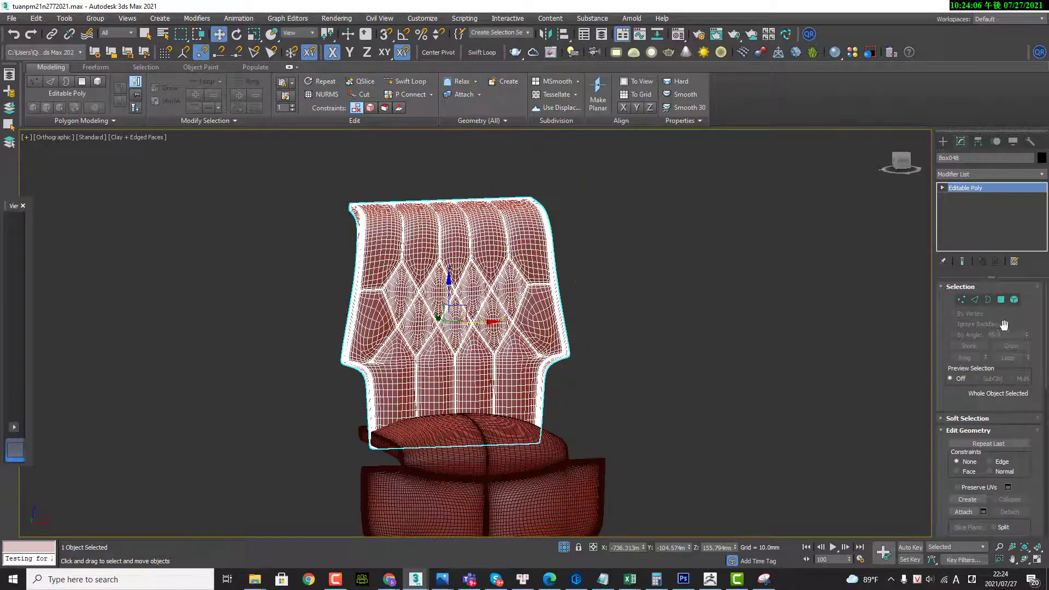
{"action": "key", "text": "F4"}
{"action": "left_click", "coordinate": [981, 175]}
{"action": "type", "text": "tu"}
{"action": "key", "text": "Return"}
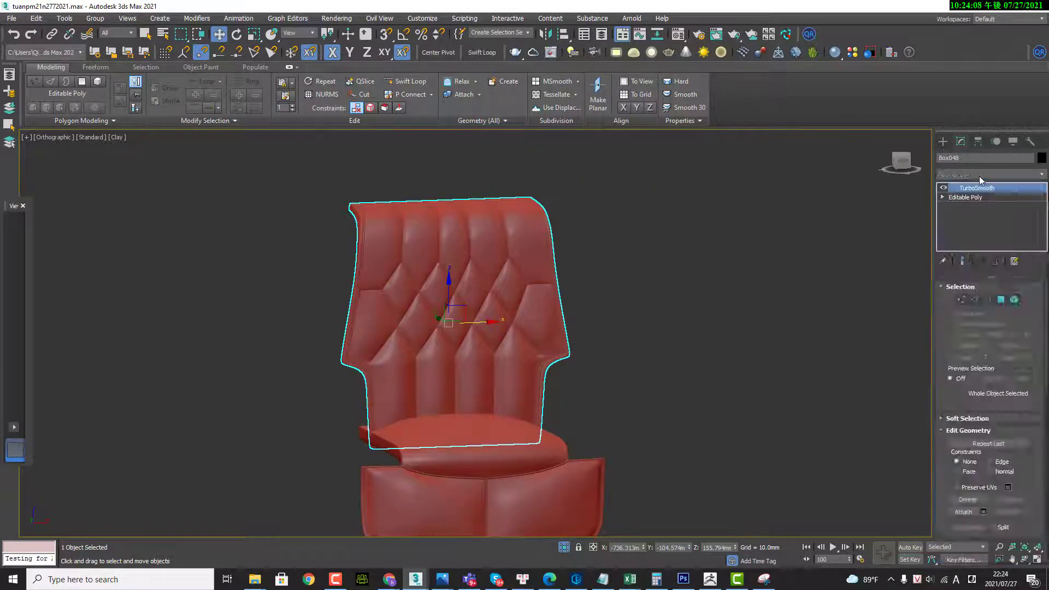
{"action": "key", "text": "F4"}
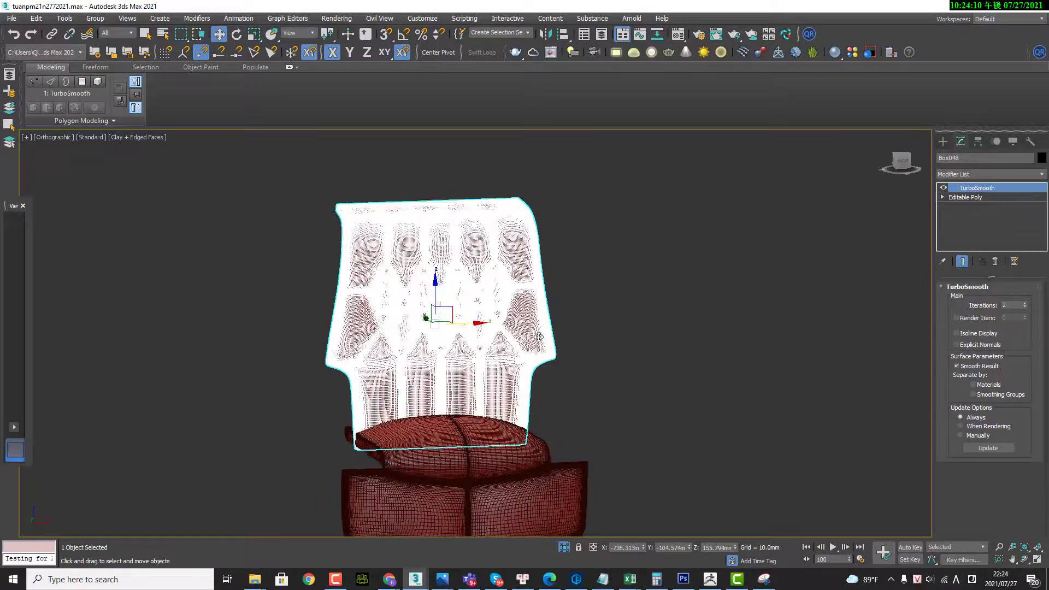
{"action": "mouse_move", "coordinate": [548, 306]}
{"action": "middle_mouse_down", "text": "alt"}
{"action": "mouse_move", "coordinate": [559, 337]}
{"action": "mouse_move", "coordinate": [533, 341]}
{"action": "mouse_move", "coordinate": [572, 346]}
{"action": "mouse_move", "coordinate": [613, 313]}
{"action": "middle_mouse_up", "text": "alt"}
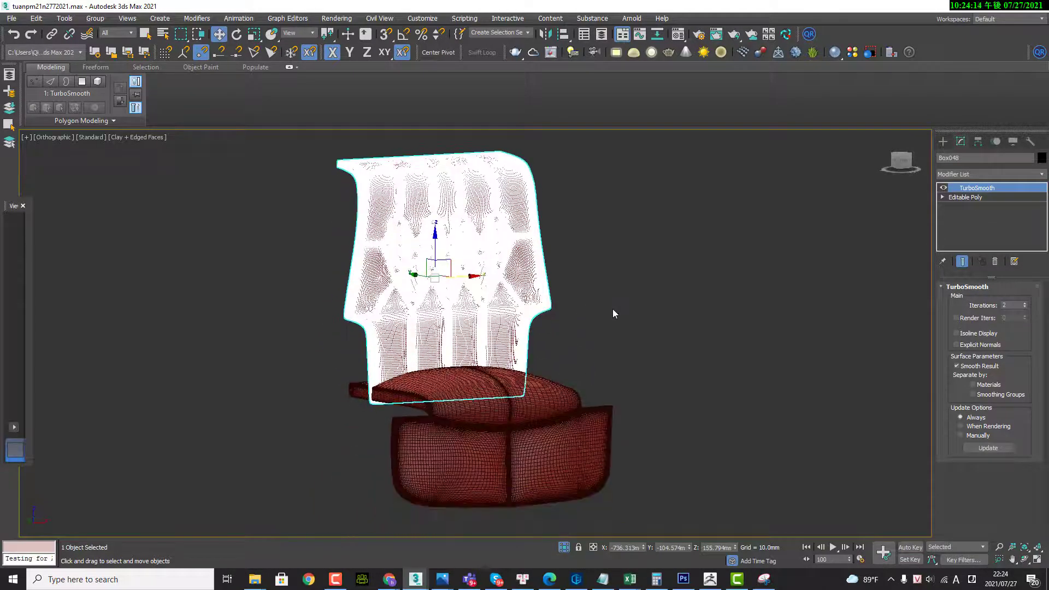
{"action": "left_click", "coordinate": [529, 322]}
{"action": "key", "text": "F4"}
{"action": "key", "text": "7"}
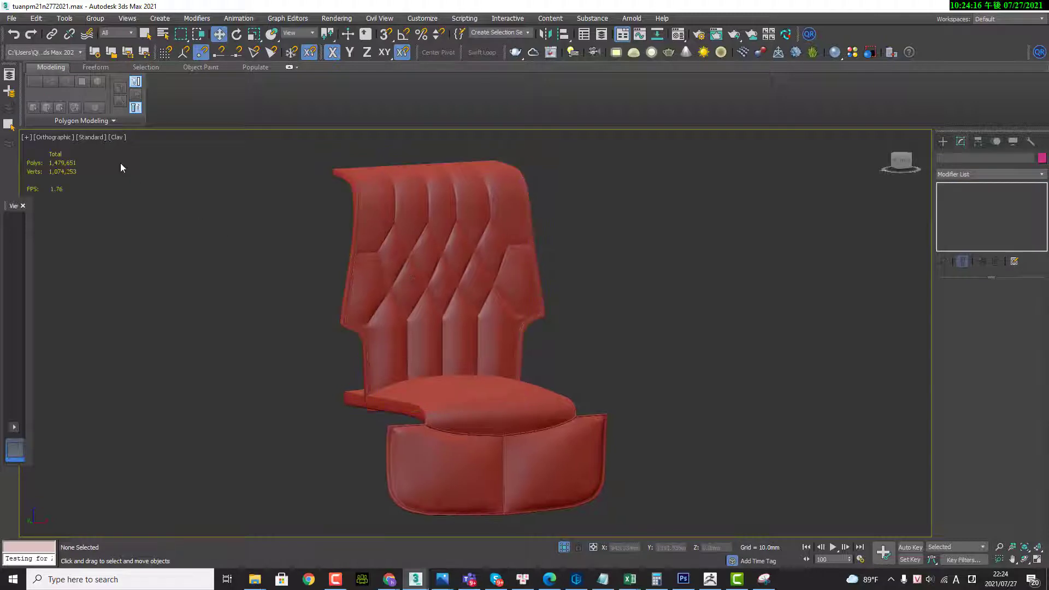
{"action": "left_click", "coordinate": [493, 413]}
{"action": "left_click", "coordinate": [565, 548]}
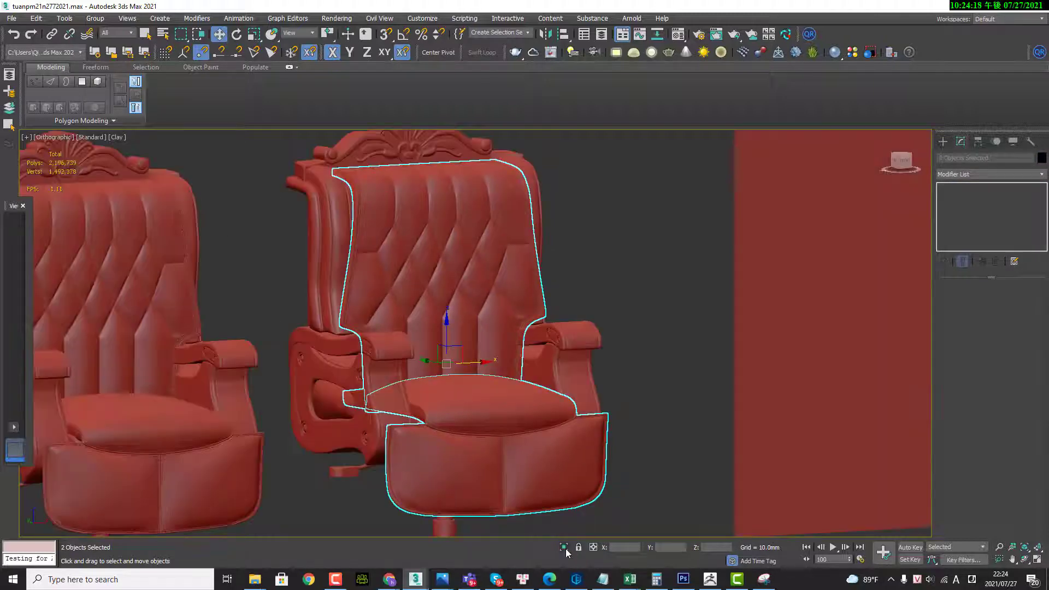
{"action": "left_click", "coordinate": [566, 548]}
{"action": "middle_click_drag", "start_coordinate": [544, 441], "coordinate": [637, 320], "text": "alt"}
{"action": "left_click", "coordinate": [638, 320]}
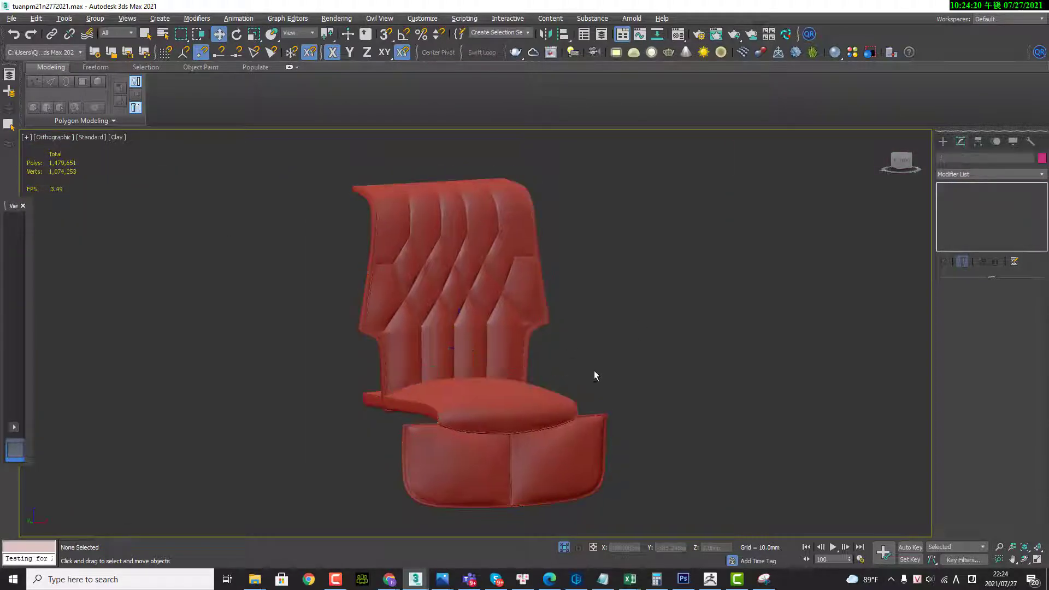
{"action": "mouse_move", "coordinate": [594, 370]}
{"action": "middle_mouse_down", "text": "alt"}
{"action": "mouse_move", "coordinate": [578, 377]}
{"action": "mouse_move", "coordinate": [613, 355]}
{"action": "middle_mouse_up", "text": "alt"}
{"action": "left_click", "coordinate": [612, 355]}
{"action": "left_click", "coordinate": [691, 329]}
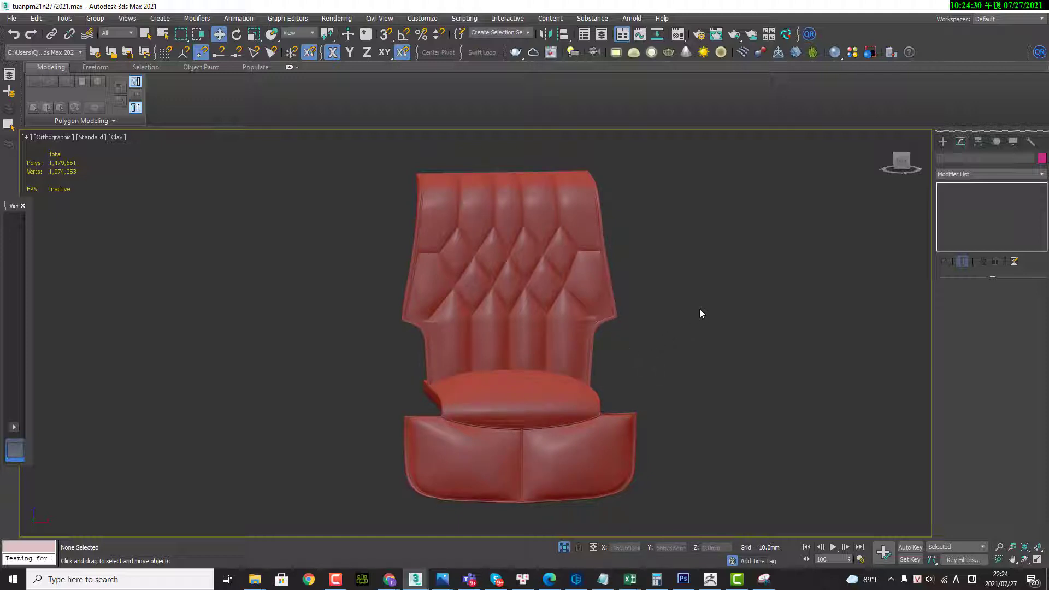
{"action": "middle_click_drag", "start_coordinate": [667, 319], "coordinate": [667, 309]}
{"action": "left_click", "coordinate": [550, 332]}
{"action": "mouse_move", "coordinate": [550, 332]}
{"action": "middle_mouse_down", "text": "alt"}
{"action": "mouse_move", "coordinate": [634, 336]}
{"action": "mouse_move", "coordinate": [545, 319]}
{"action": "mouse_move", "coordinate": [555, 306]}
{"action": "middle_mouse_up", "text": "alt"}
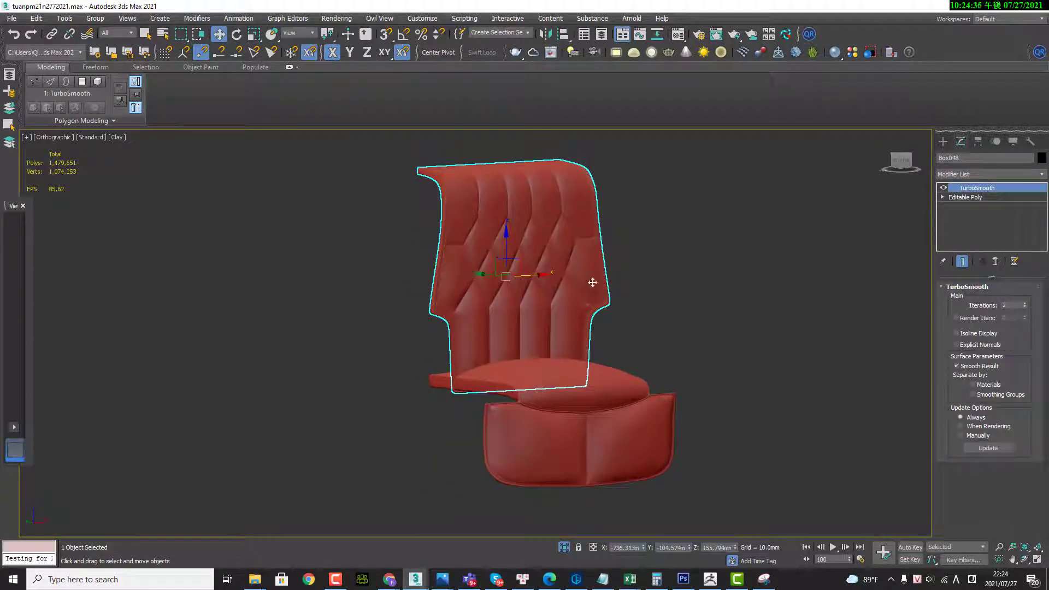
{"action": "middle_click_drag", "start_coordinate": [624, 358], "coordinate": [580, 350], "text": "alt"}
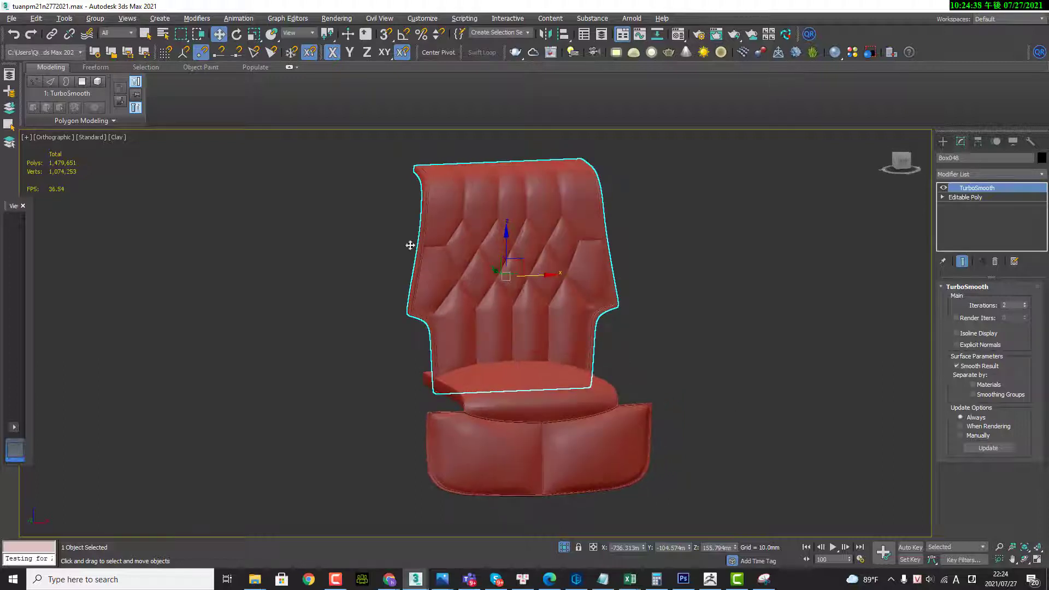
{"action": "left_click", "coordinate": [345, 239]}
{"action": "left_click_drag", "start_coordinate": [346, 240], "coordinate": [548, 395]}
{"action": "right_click", "coordinate": [548, 395]}
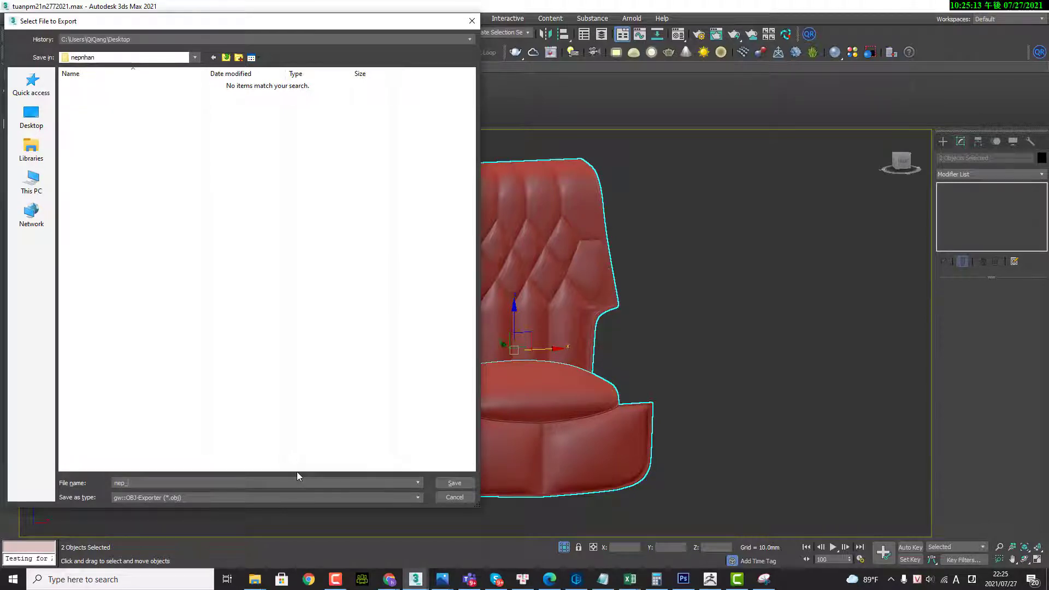
Complete the file name nep_nhan and export with the OBJ Export Options.
{"action": "type", "text": "nhan"}
{"action": "key", "text": "Return"}
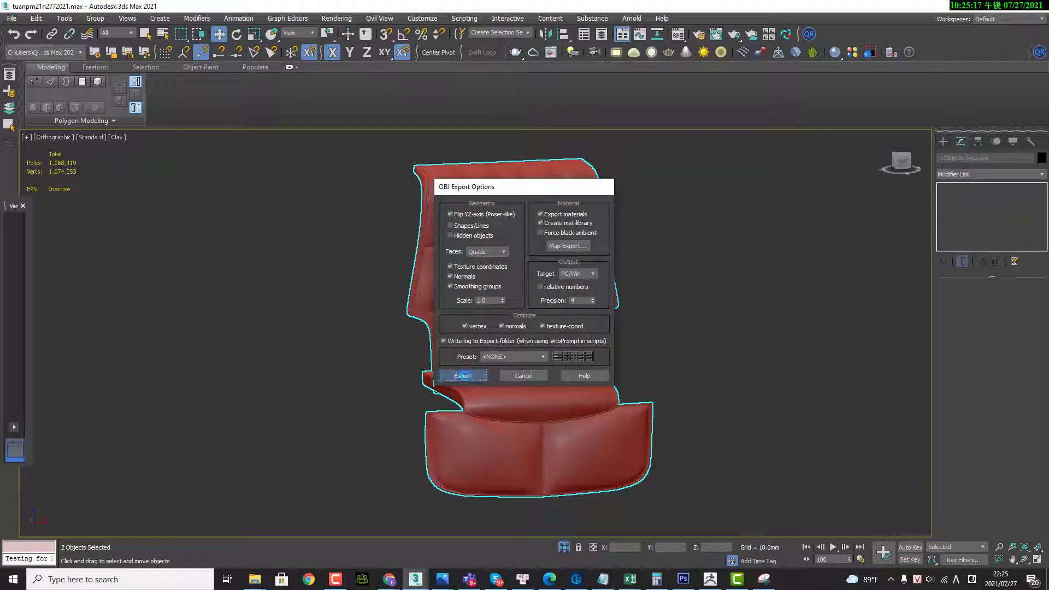
{"action": "left_click", "coordinate": [462, 376]}
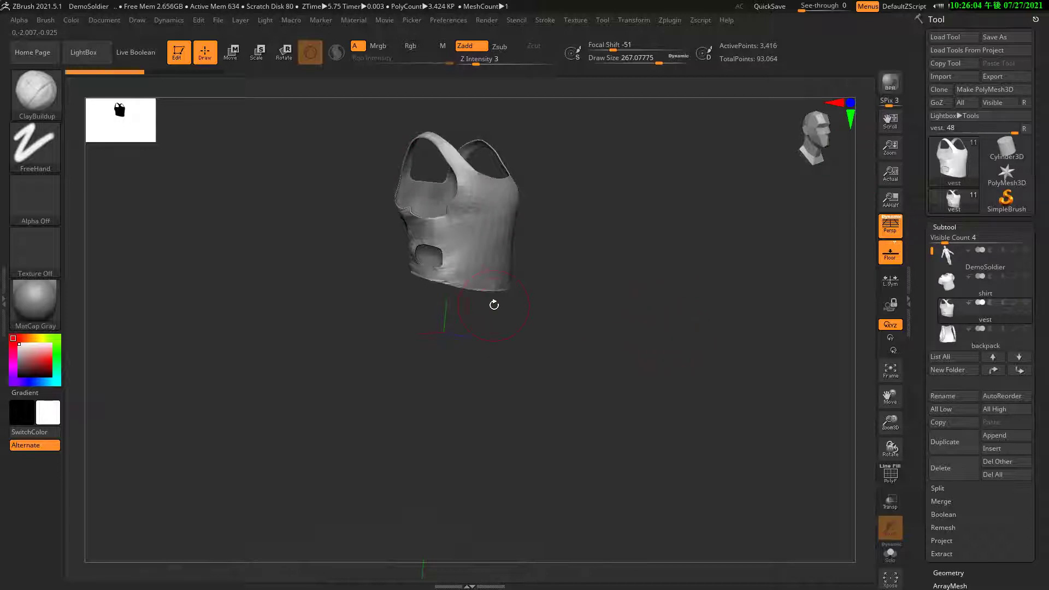
Clear the vest from the canvas and import nep_nhan.obj from the nepnhan folder.
{"action": "key", "text": "t"}
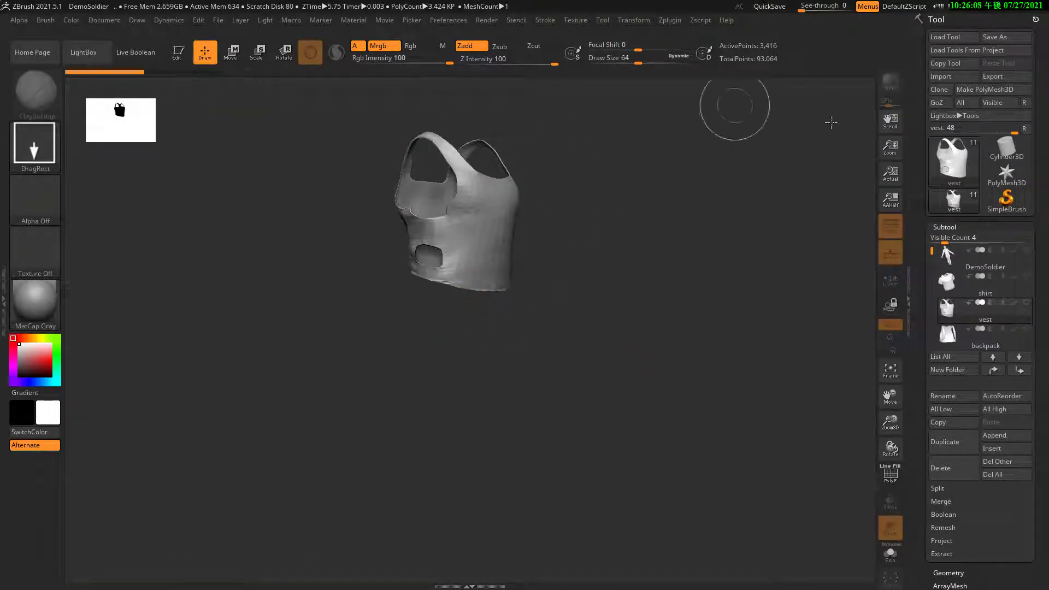
{"action": "key", "text": "ctrl+n"}
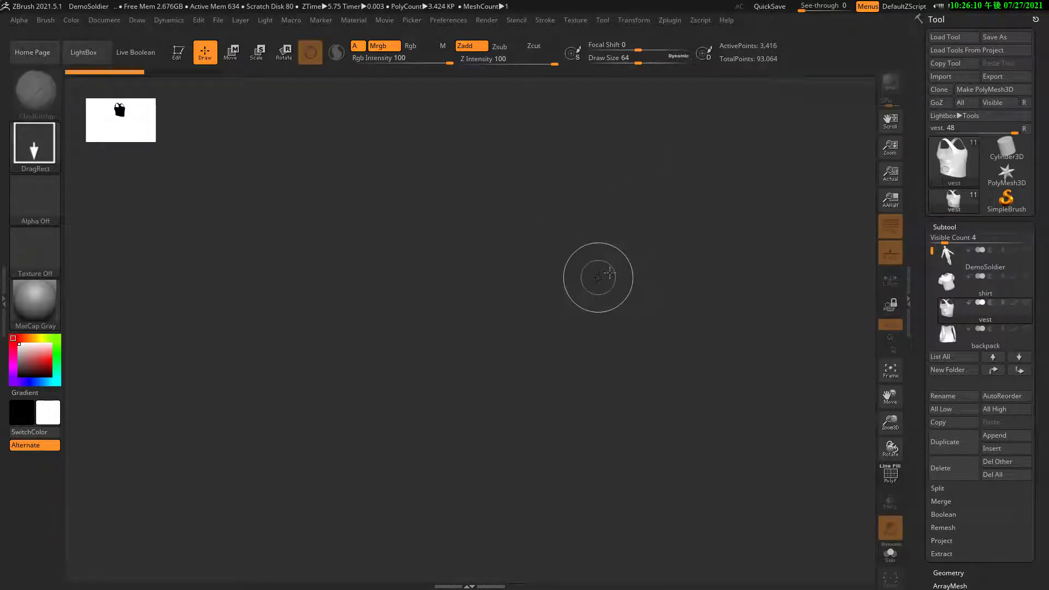
{"action": "left_click", "coordinate": [954, 76]}
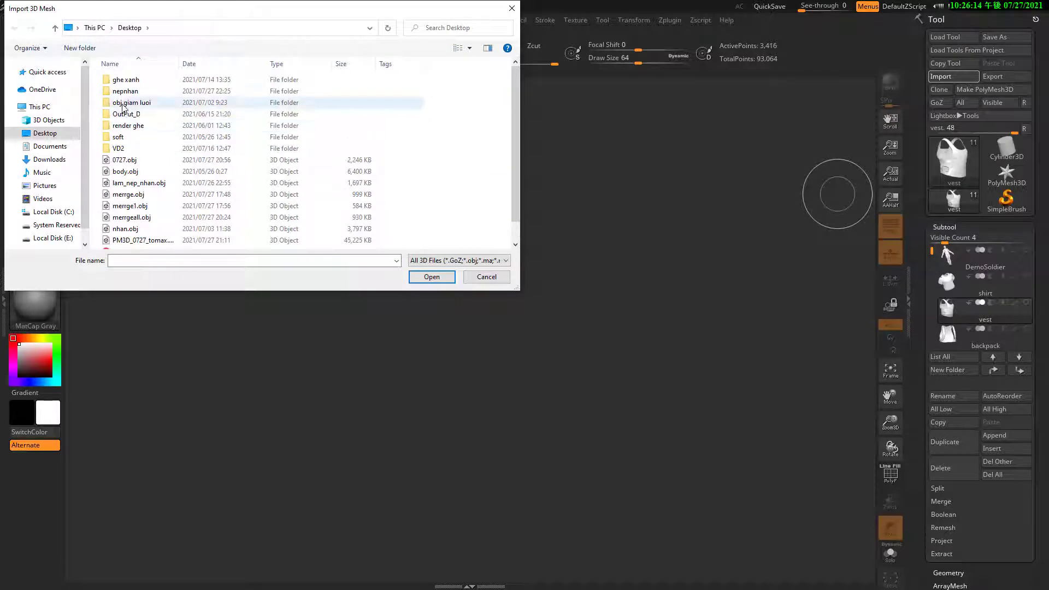
{"action": "double_click", "coordinate": [131, 92]}
{"action": "left_click", "coordinate": [133, 81]}
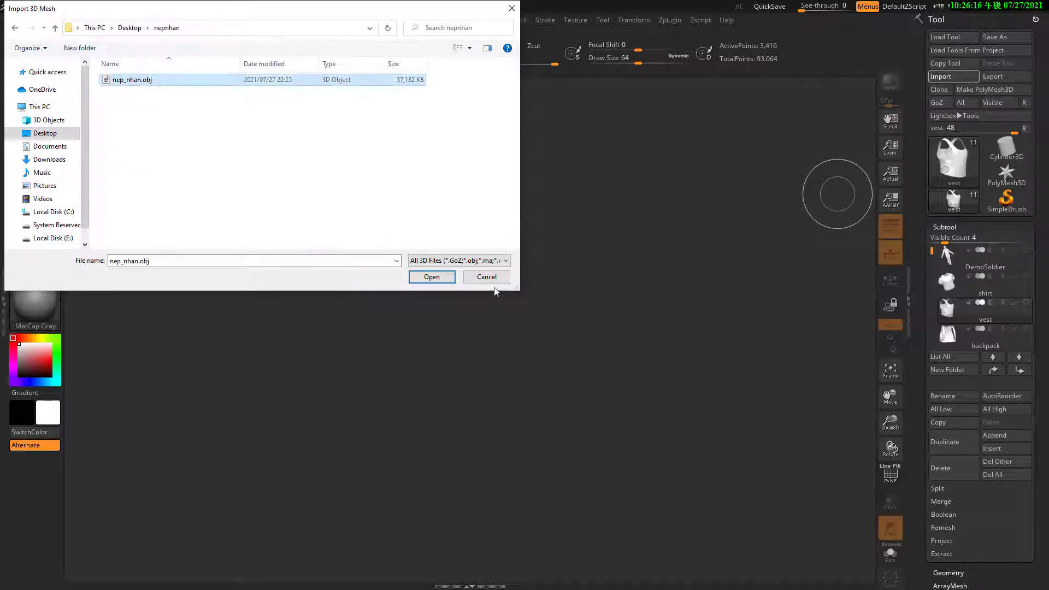
{"action": "left_click", "coordinate": [441, 277]}
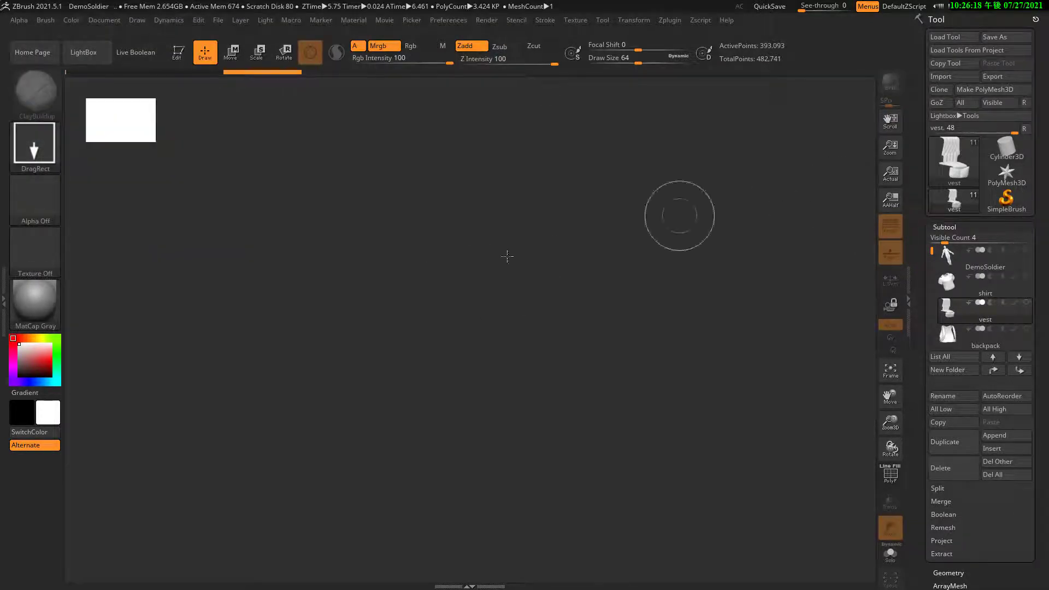
Draw the chair on the canvas in Edit mode and make it a PolyMesh3D.
{"action": "left_click_drag", "start_coordinate": [506, 255], "coordinate": [569, 509]}
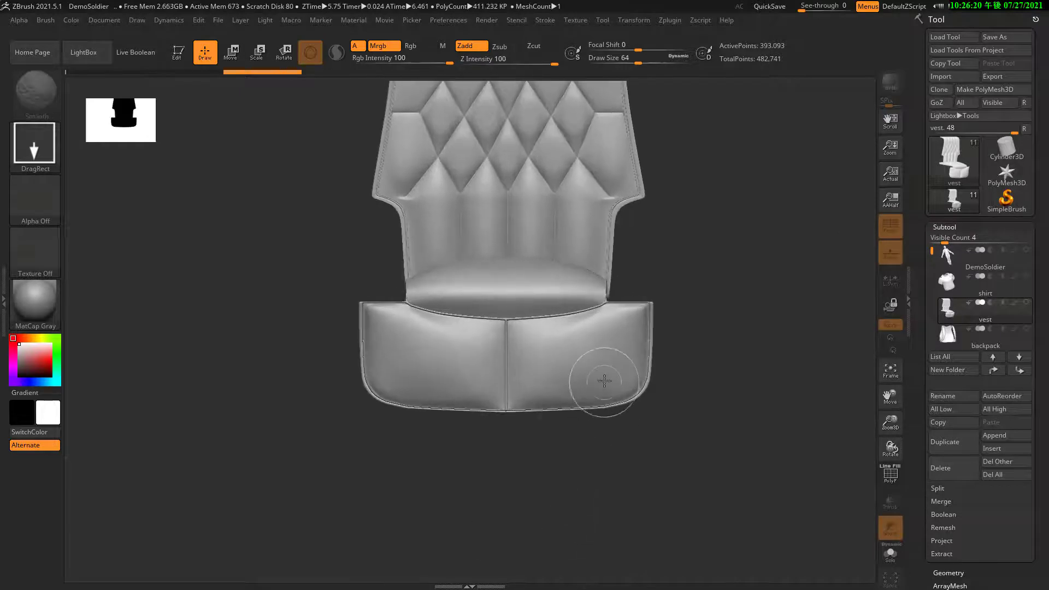
{"action": "key", "text": "t"}
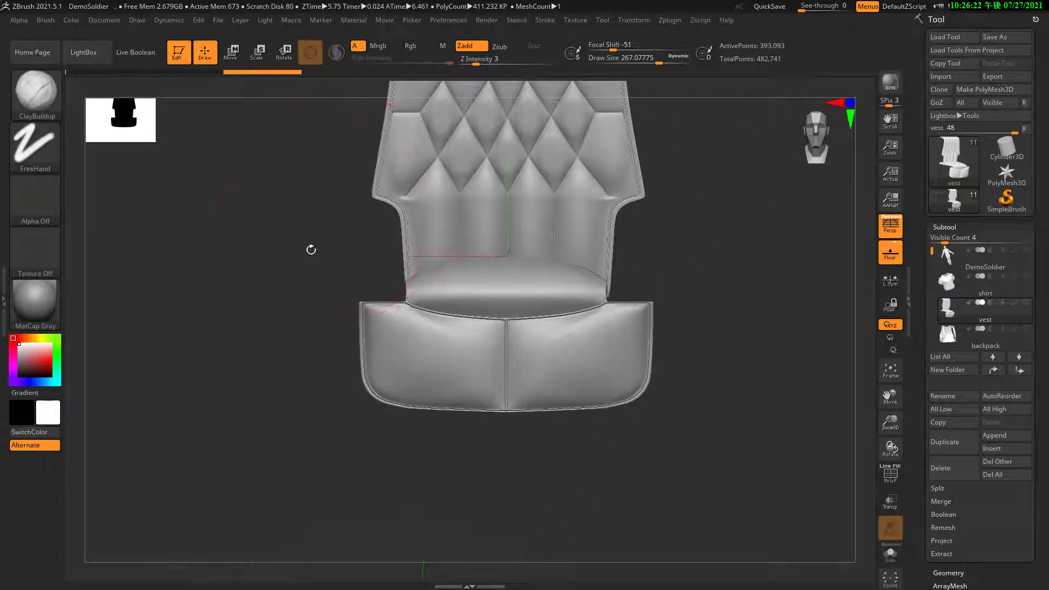
{"action": "left_click_drag", "start_coordinate": [331, 212], "coordinate": [367, 283]}
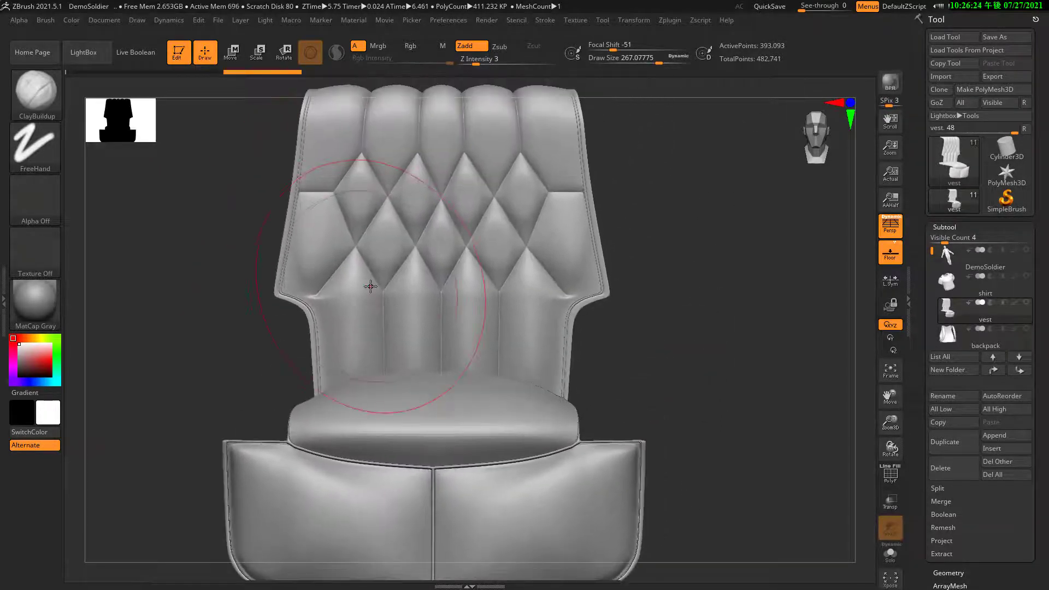
{"action": "left_click_drag", "start_coordinate": [583, 332], "coordinate": [651, 318], "text": "alt"}
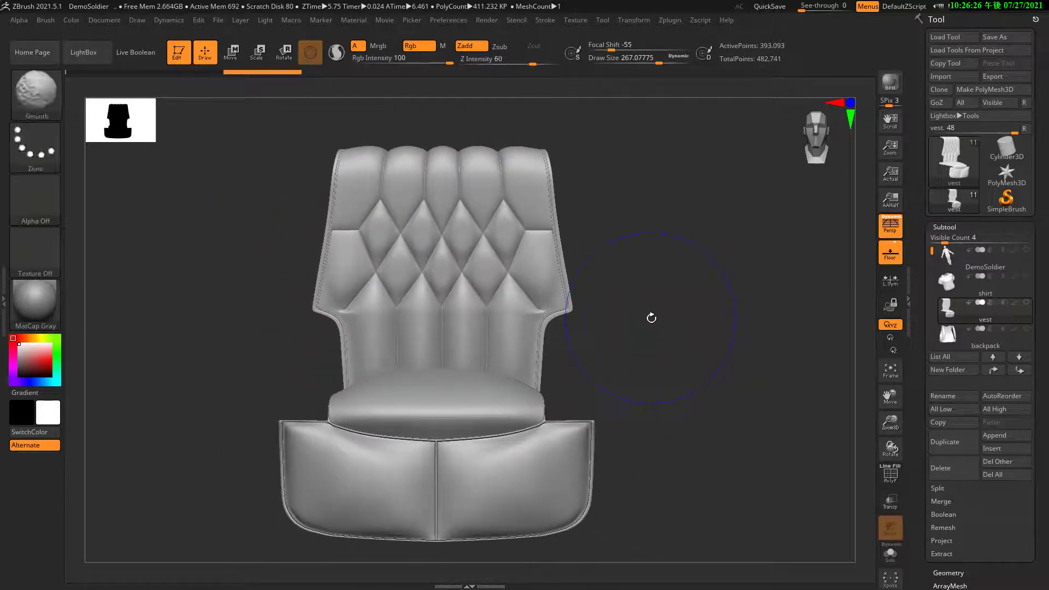
{"action": "key", "text": "shift+f"}
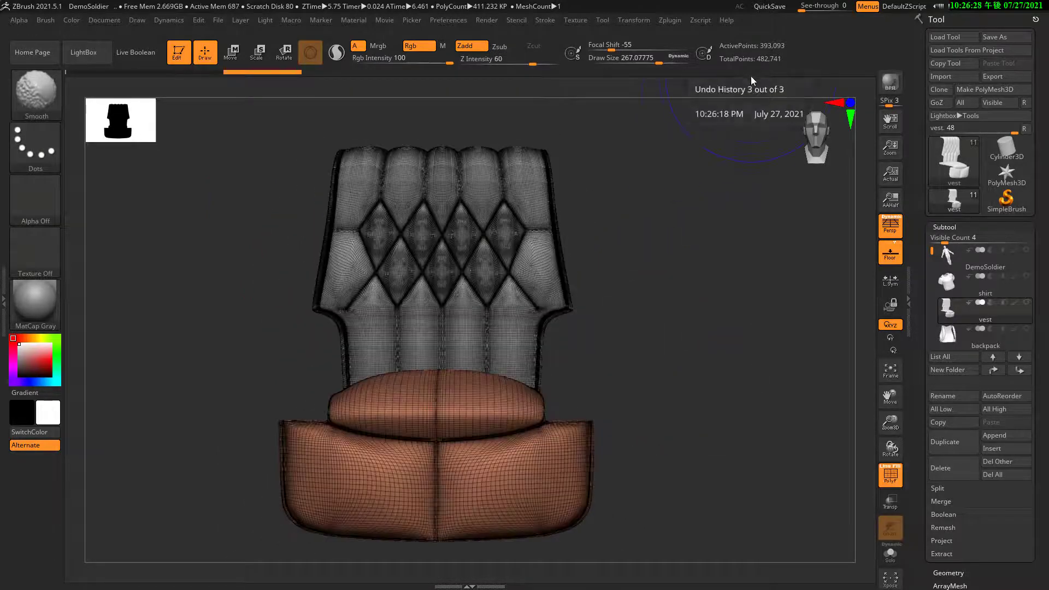
{"action": "key", "text": "shift+f"}
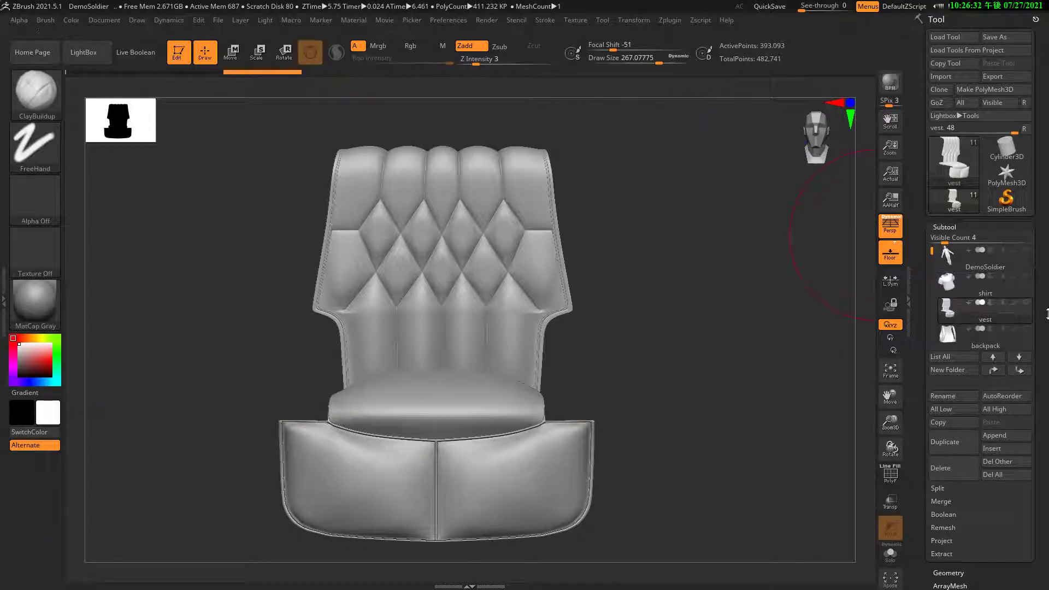
{"action": "left_click", "coordinate": [984, 90]}
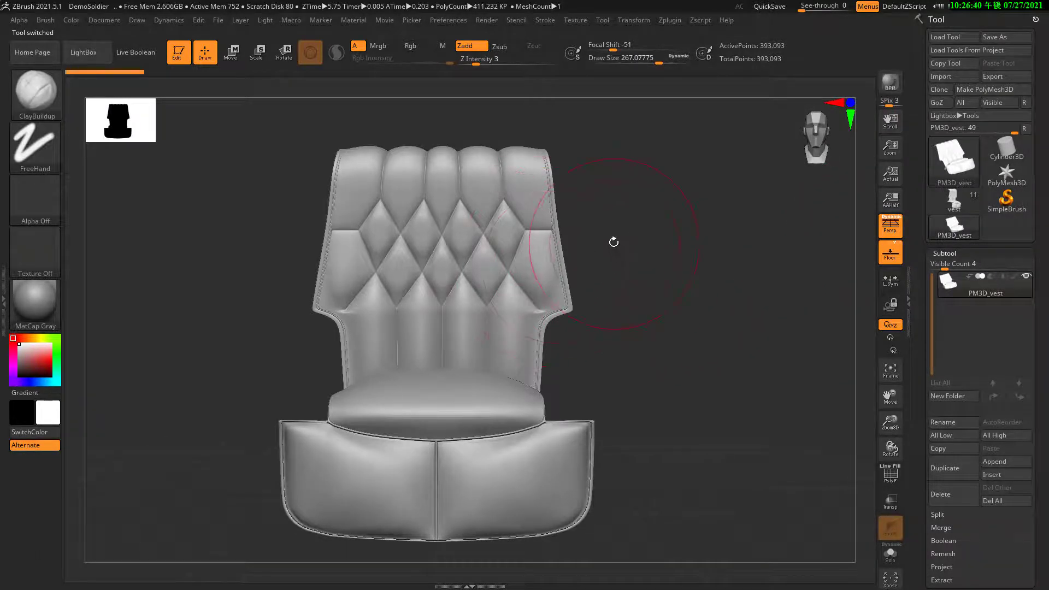
{"action": "mouse_move", "coordinate": [613, 242]}
{"action": "left_mouse_down", "text": "alt"}
{"action": "mouse_move", "coordinate": [616, 251]}
{"action": "mouse_move", "coordinate": [642, 213]}
{"action": "mouse_move", "coordinate": [633, 216]}
{"action": "left_mouse_up", "text": "alt"}
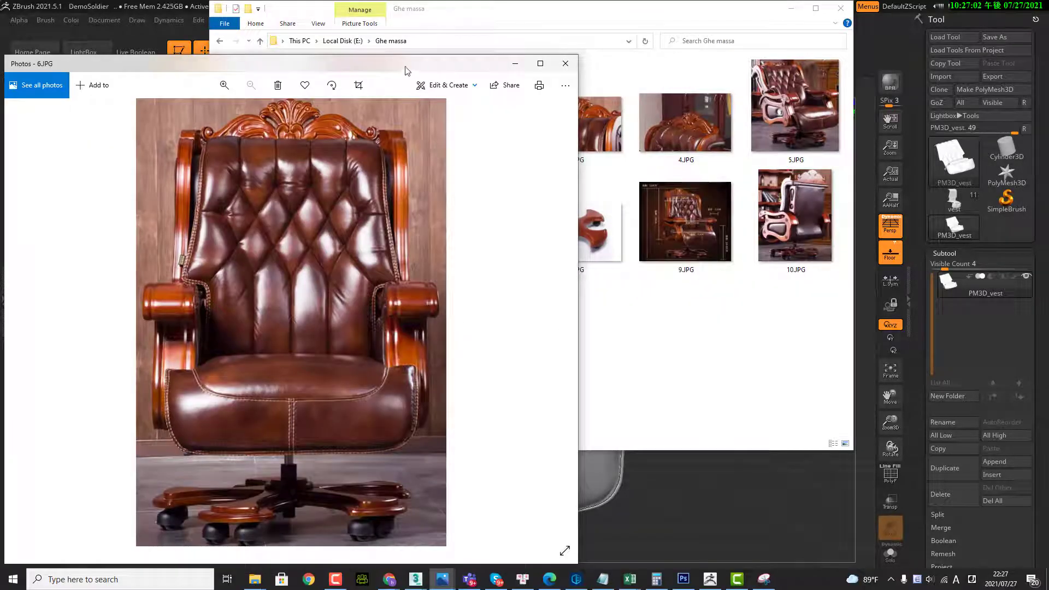
Zoom the 6.JPG photo, pan to the carved crest, and minimize File Explorer.
{"action": "left_click_drag", "start_coordinate": [405, 70], "coordinate": [409, 54]}
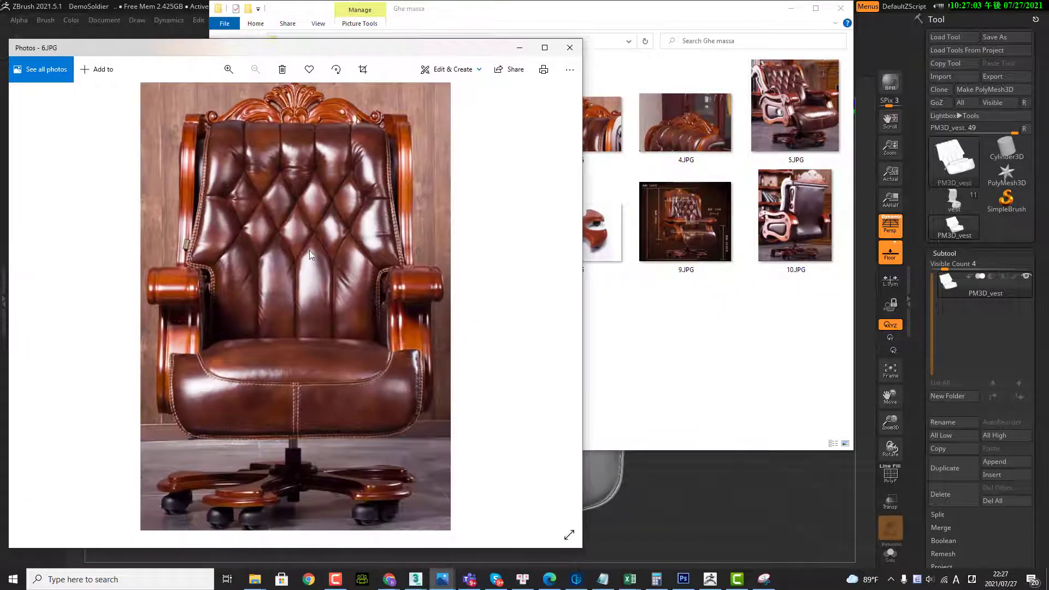
{"action": "scroll", "coordinate": [295, 295], "scroll_direction": "up", "scroll_amount": 1}
{"action": "scroll", "coordinate": [298, 257], "scroll_direction": "up", "scroll_amount": 1}
{"action": "scroll", "coordinate": [308, 257], "scroll_direction": "up", "scroll_amount": 1}
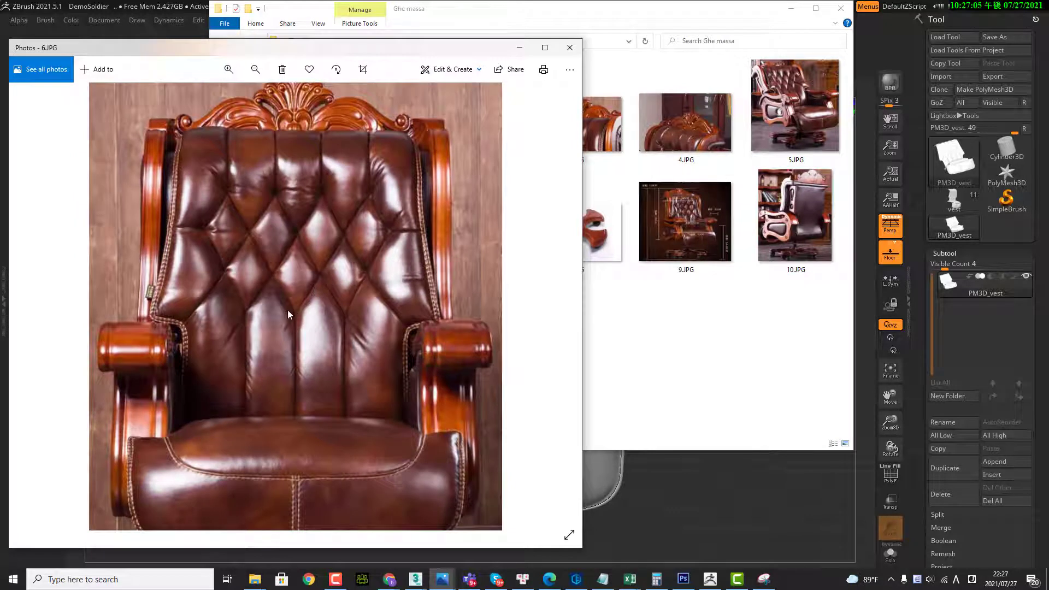
{"action": "scroll", "coordinate": [288, 315], "scroll_direction": "up", "scroll_amount": 1}
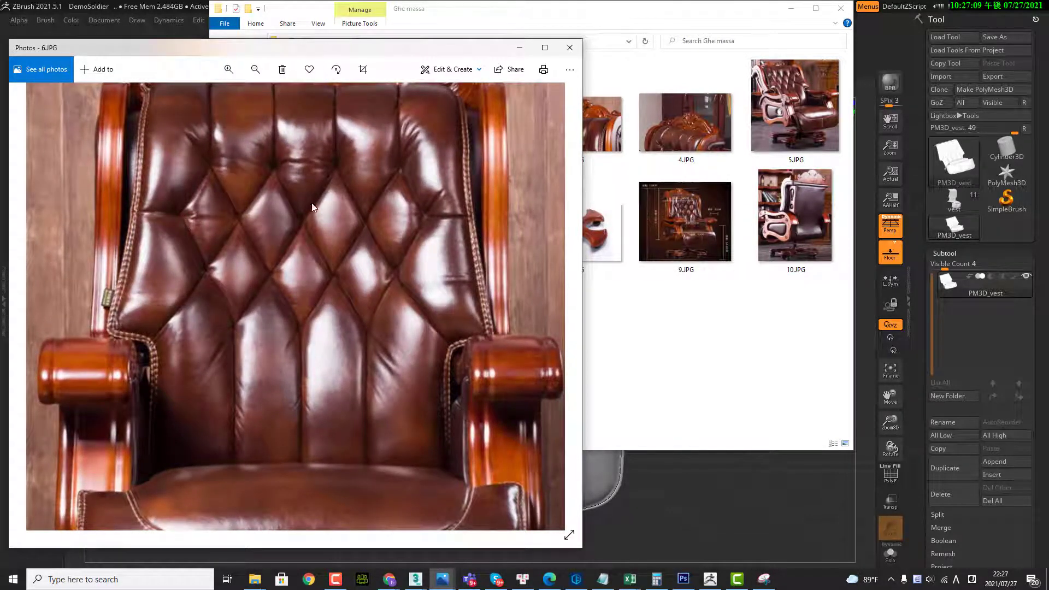
{"action": "left_click_drag", "start_coordinate": [395, 47], "coordinate": [388, 67]}
{"action": "left_click_drag", "start_coordinate": [341, 199], "coordinate": [345, 238]}
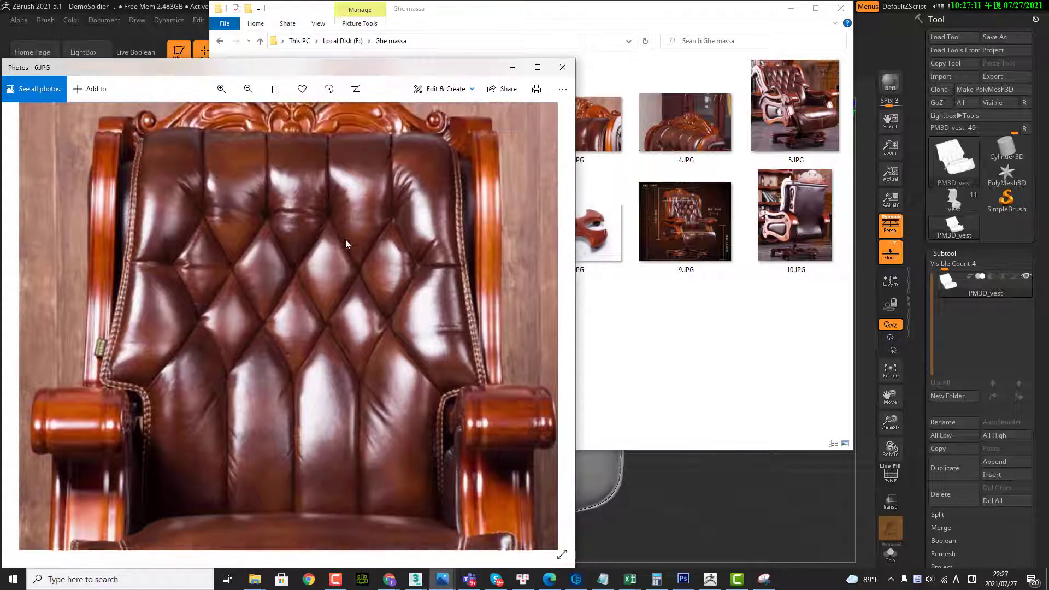
{"action": "left_click", "coordinate": [789, 9]}
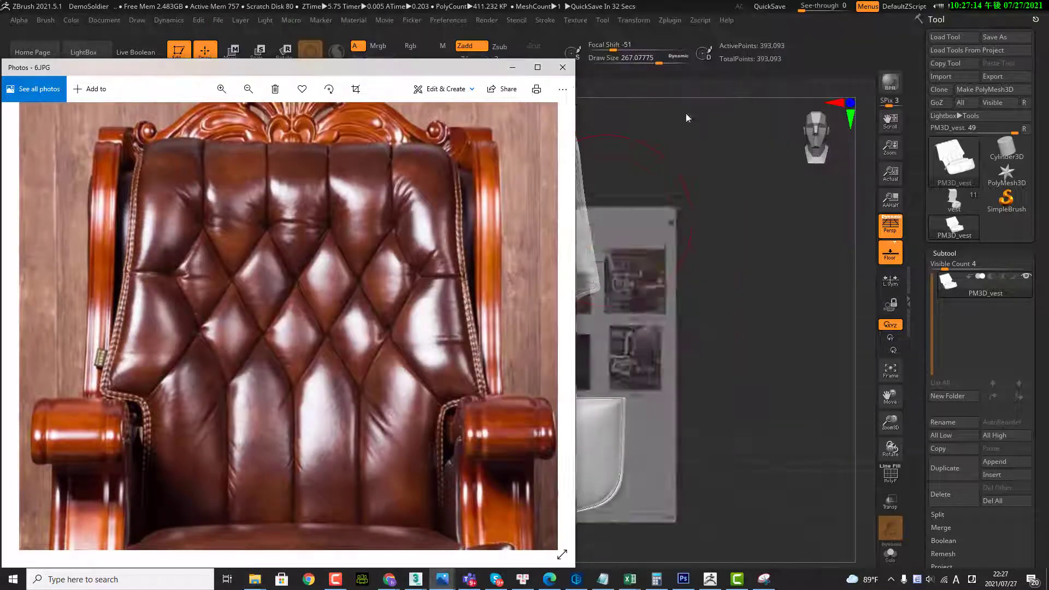
Close the reference photo and select the seven BrushFabric .ZBP files in Downloads\preset.
{"action": "left_click", "coordinate": [512, 67]}
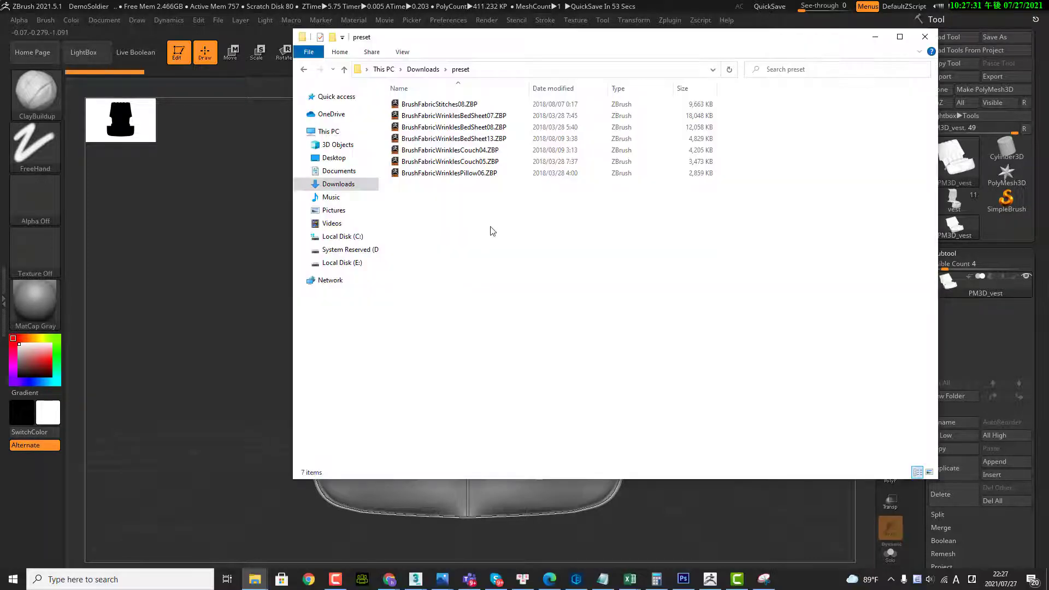
{"action": "left_click_drag", "start_coordinate": [492, 231], "coordinate": [462, 94]}
{"action": "left_click", "coordinate": [509, 195]}
{"action": "left_click_drag", "start_coordinate": [509, 209], "coordinate": [469, 106]}
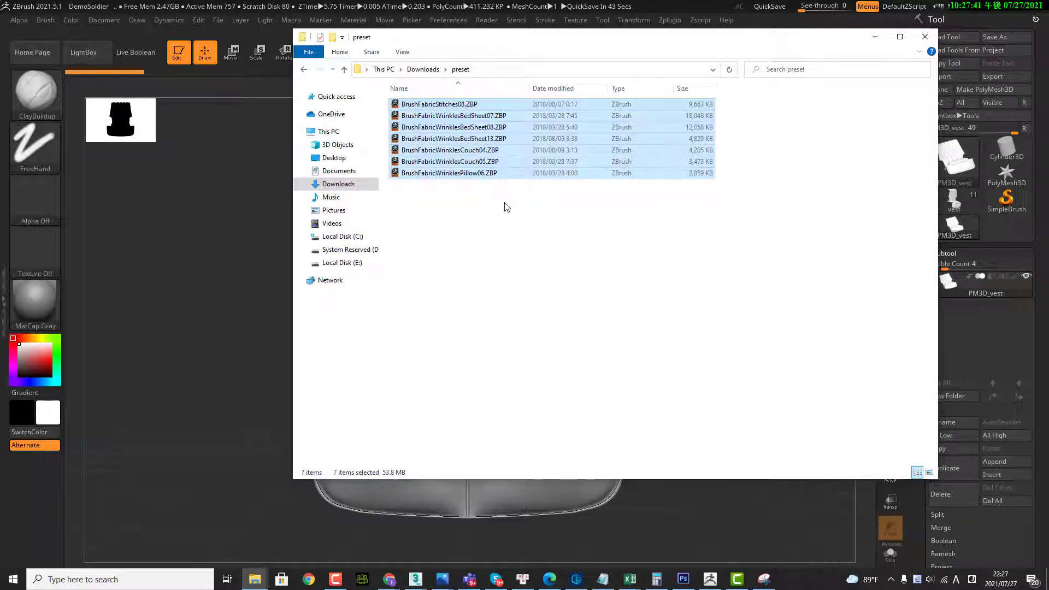
{"action": "left_click_drag", "start_coordinate": [529, 239], "coordinate": [486, 100]}
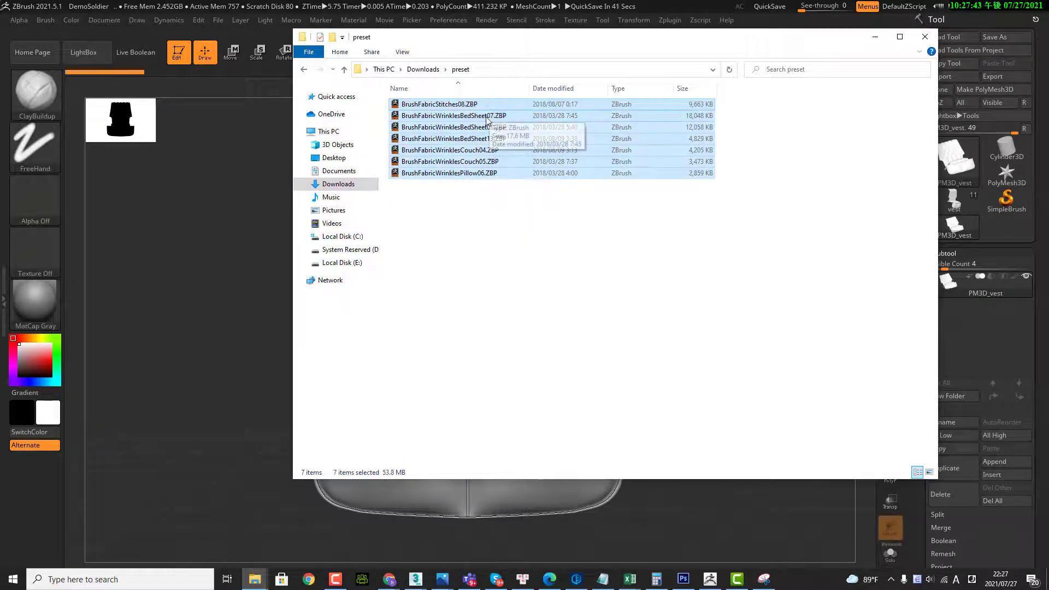
{"action": "left_click", "coordinate": [504, 239]}
{"action": "left_click_drag", "start_coordinate": [503, 238], "coordinate": [484, 102]}
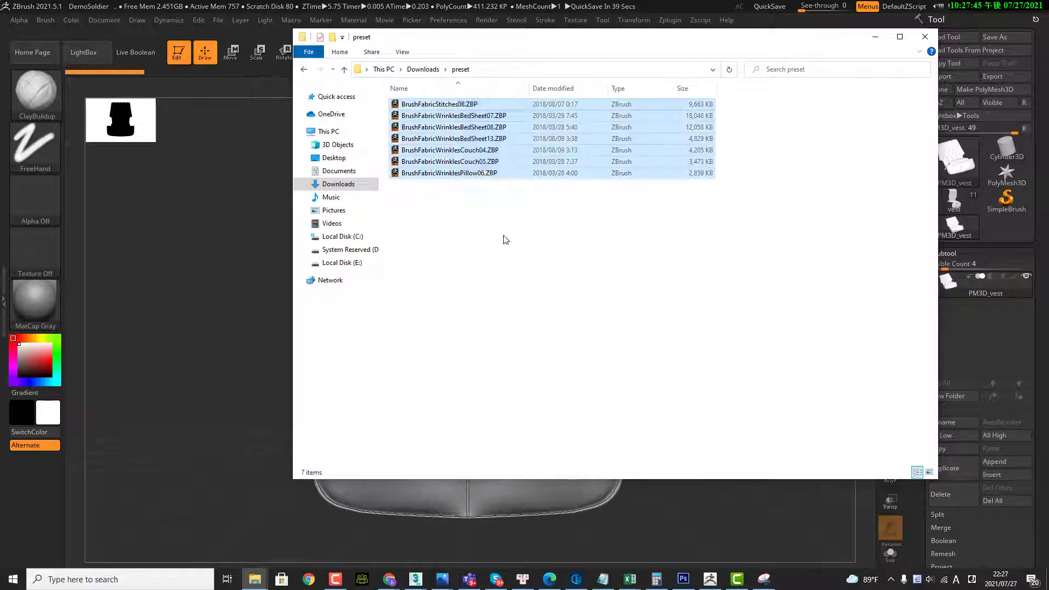
{"action": "left_click_drag", "start_coordinate": [527, 223], "coordinate": [461, 77]}
{"action": "left_click", "coordinate": [539, 228]}
{"action": "left_click_drag", "start_coordinate": [539, 227], "coordinate": [481, 98]}
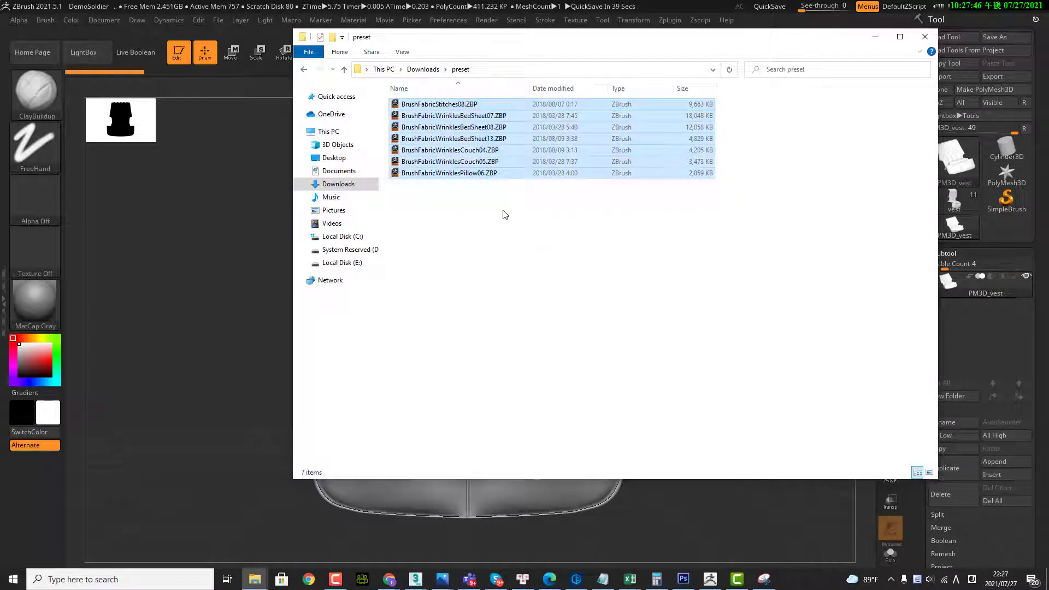
Browse to C:\Program Files\Pixologic\ZBrush 2021 toward the BrushPresets folder.
{"action": "left_click", "coordinate": [339, 236]}
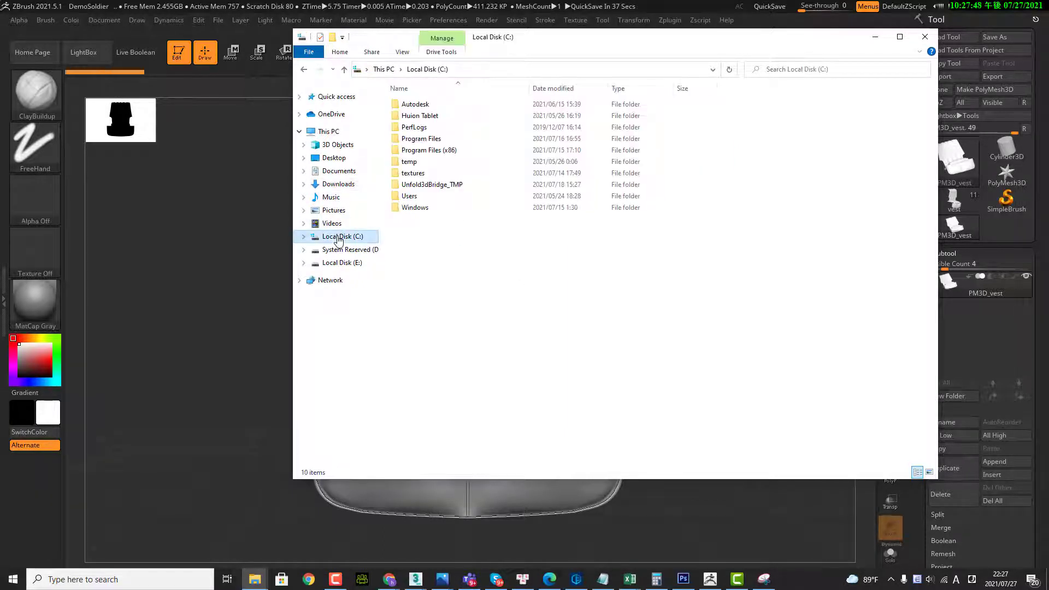
{"action": "double_click", "coordinate": [432, 138]}
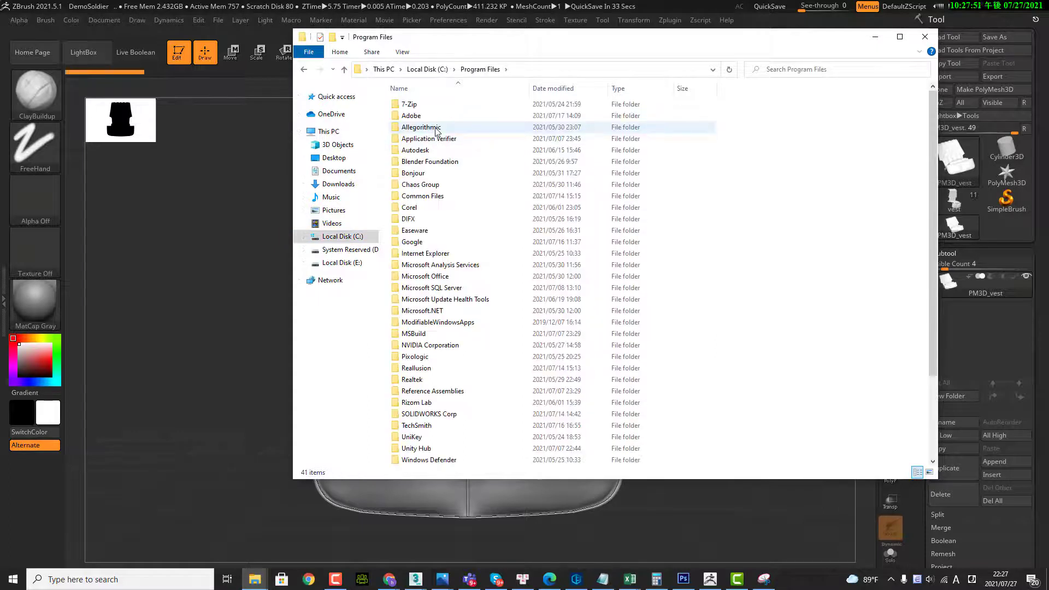
{"action": "left_click", "coordinate": [443, 162]}
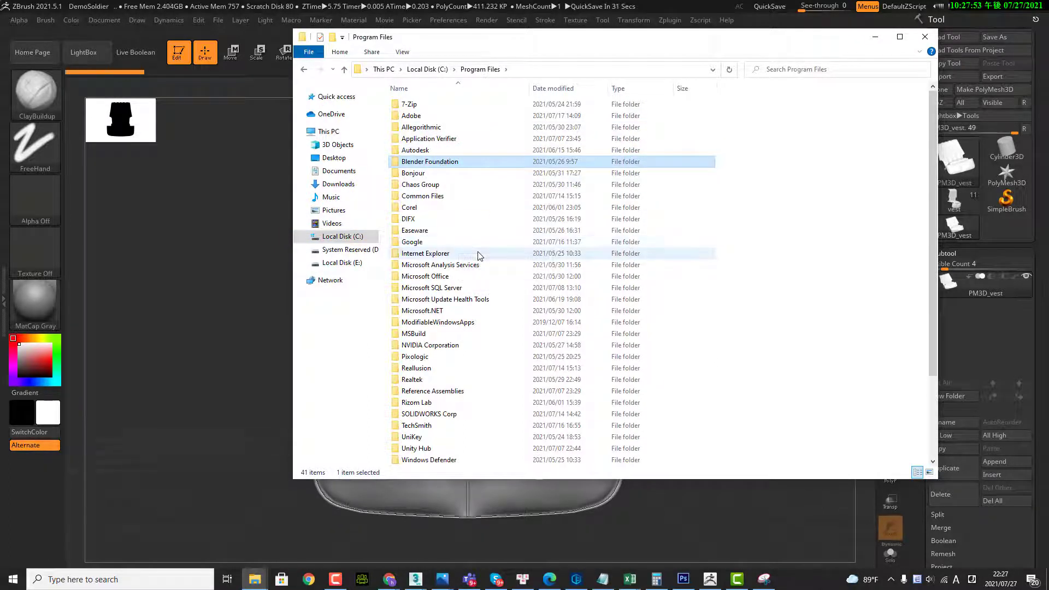
{"action": "left_click", "coordinate": [432, 311]}
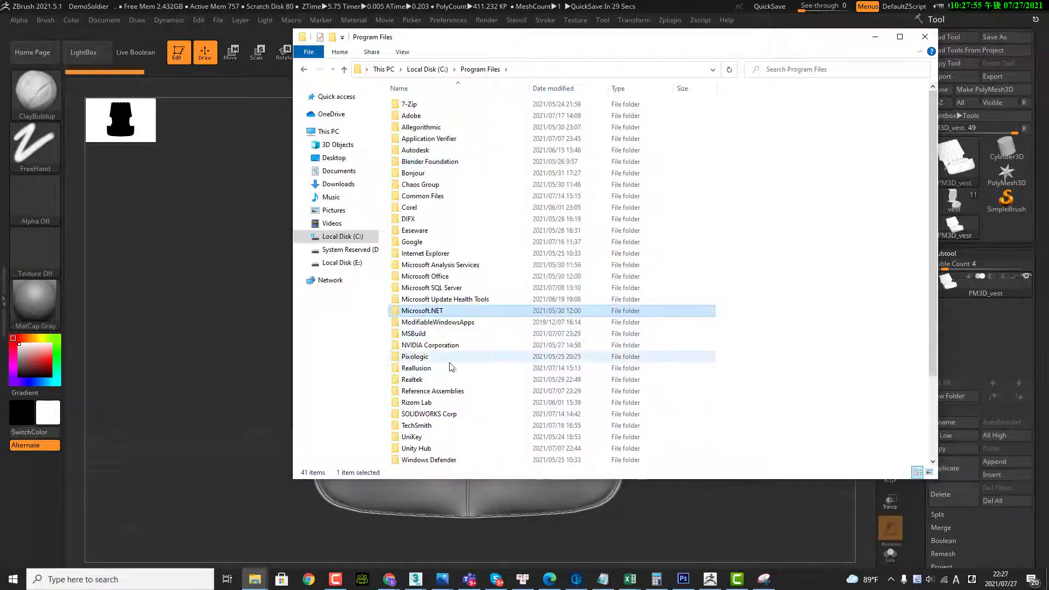
{"action": "left_click", "coordinate": [430, 360]}
{"action": "double_click", "coordinate": [430, 358]}
{"action": "double_click", "coordinate": [432, 104]}
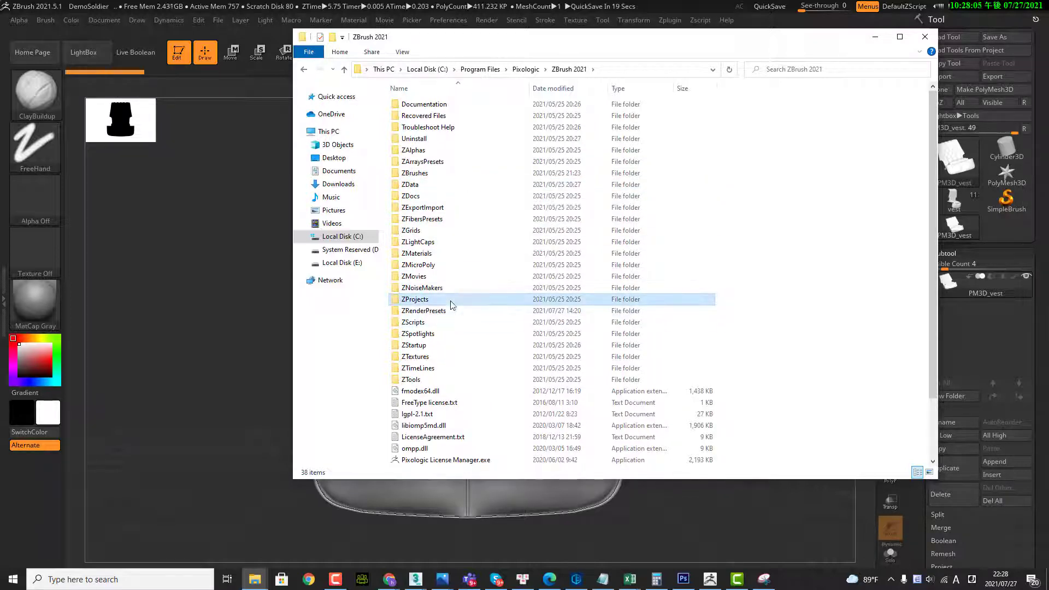
{"action": "left_click", "coordinate": [446, 322]}
{"action": "double_click", "coordinate": [446, 320]}
{"action": "key", "text": "alt+Left"}
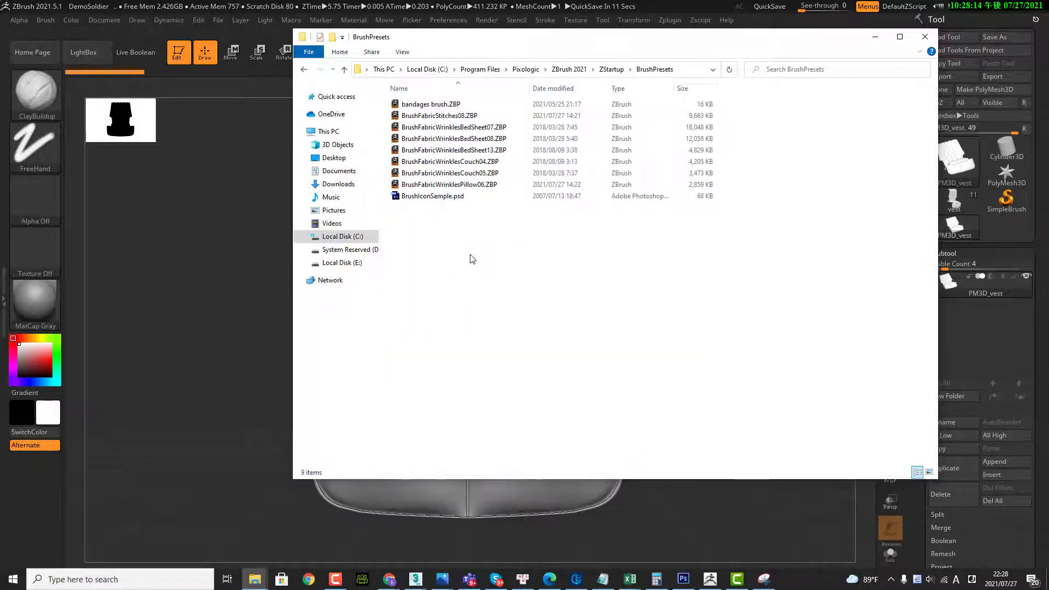
Select the files in BrushPresets, then switch back to ZBrush.
{"action": "left_click_drag", "start_coordinate": [472, 259], "coordinate": [505, 281]}
{"action": "key", "text": "ctrl+a"}
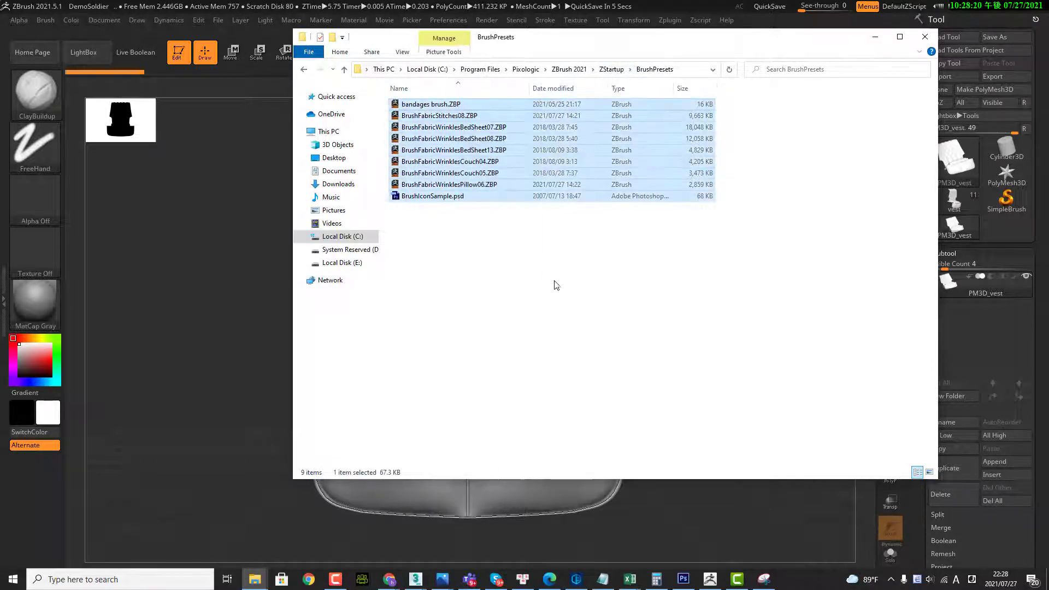
{"action": "left_click", "coordinate": [559, 280]}
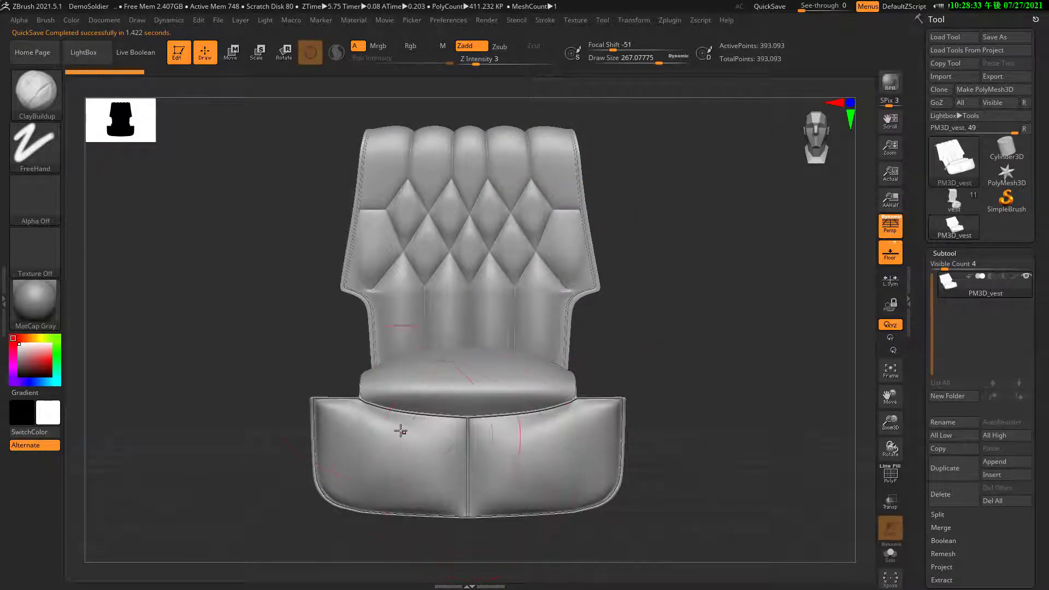
{"action": "key", "text": "alt+Tab"}
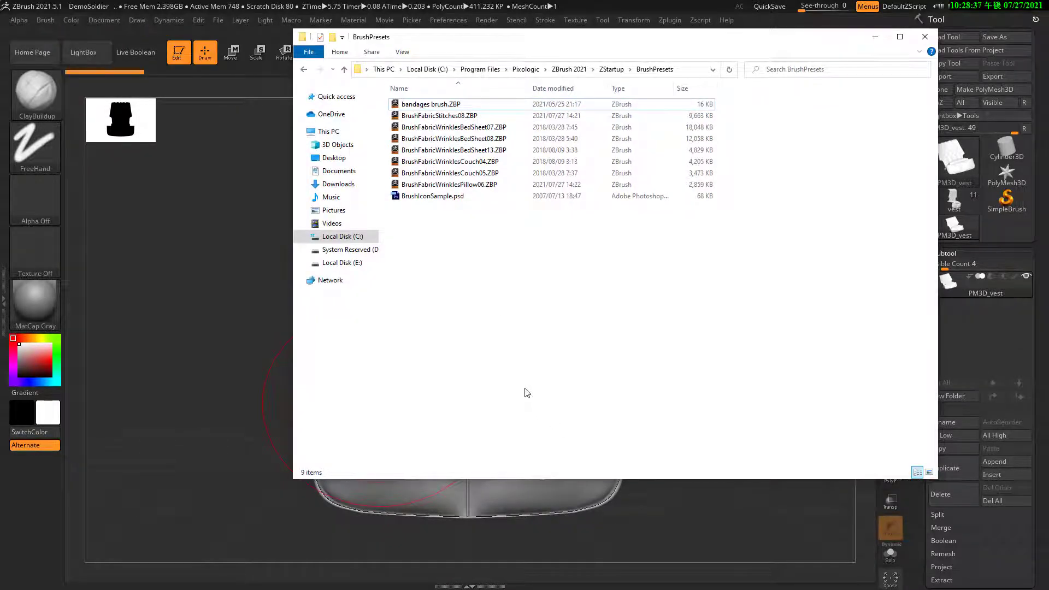
{"action": "key", "text": "alt+Tab"}
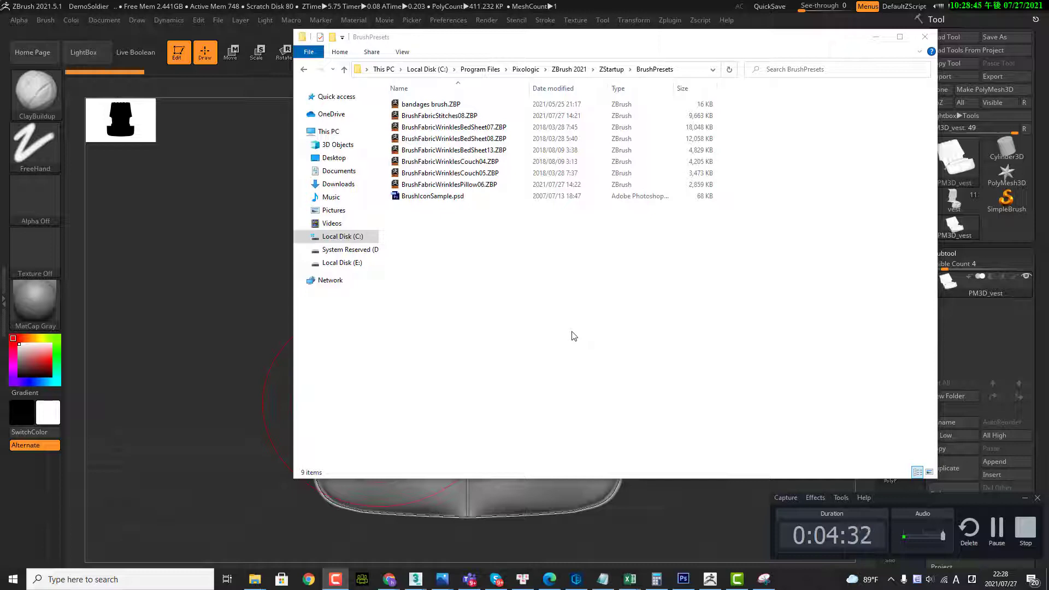
{"action": "left_click", "coordinate": [221, 321]}
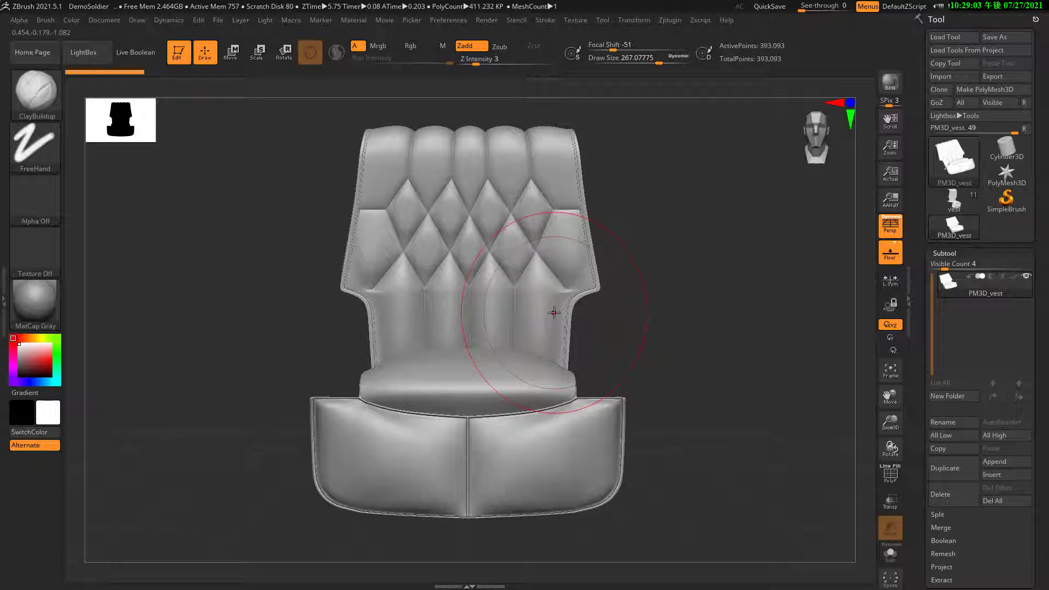
Select the BrushFabricWrinkle brush while zooming in on the chair backrest.
{"action": "key", "text": "b"}
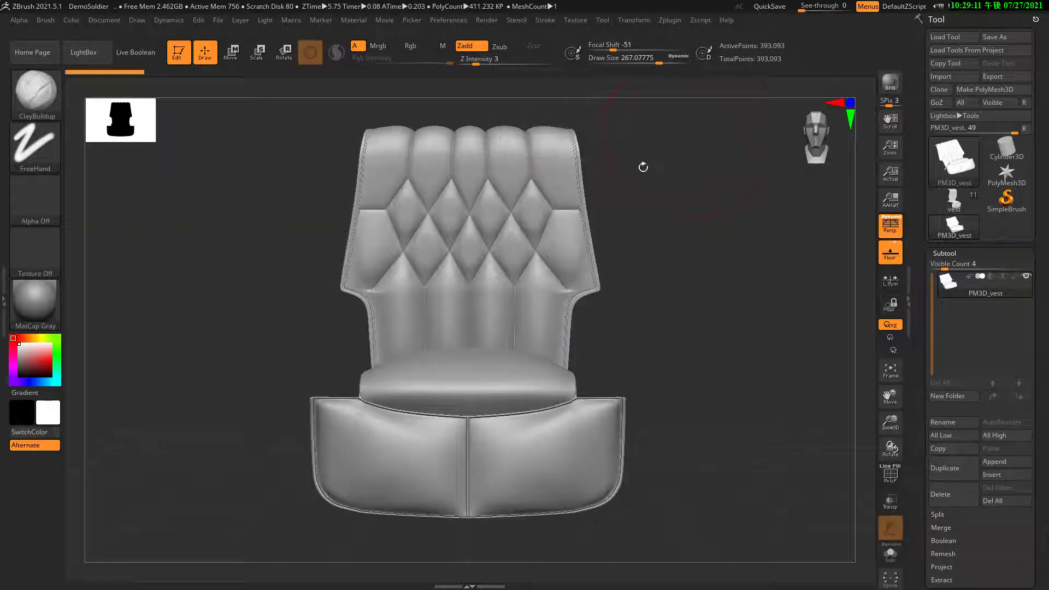
{"action": "mouse_move", "coordinate": [474, 236]}
{"action": "right_mouse_down", "text": "ctrl"}
{"action": "mouse_move", "coordinate": [503, 295]}
{"action": "mouse_move", "coordinate": [433, 312]}
{"action": "right_mouse_up", "text": "ctrl"}
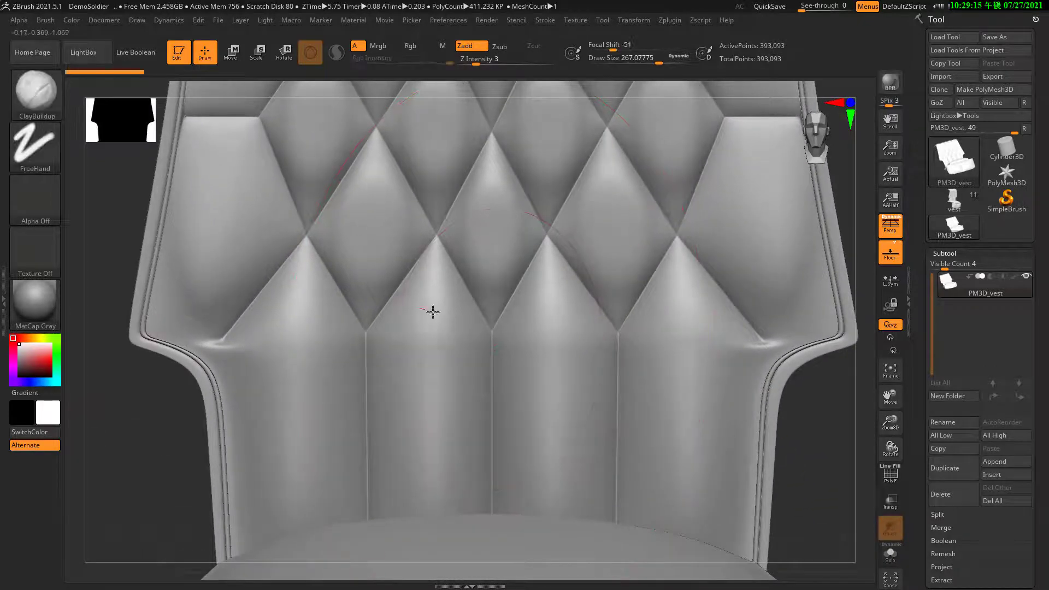
{"action": "mouse_move", "coordinate": [136, 433]}
{"action": "left_mouse_down"}
{"action": "mouse_move", "coordinate": [185, 441]}
{"action": "mouse_move", "coordinate": [197, 431]}
{"action": "left_mouse_up"}
{"action": "key", "text": "b"}
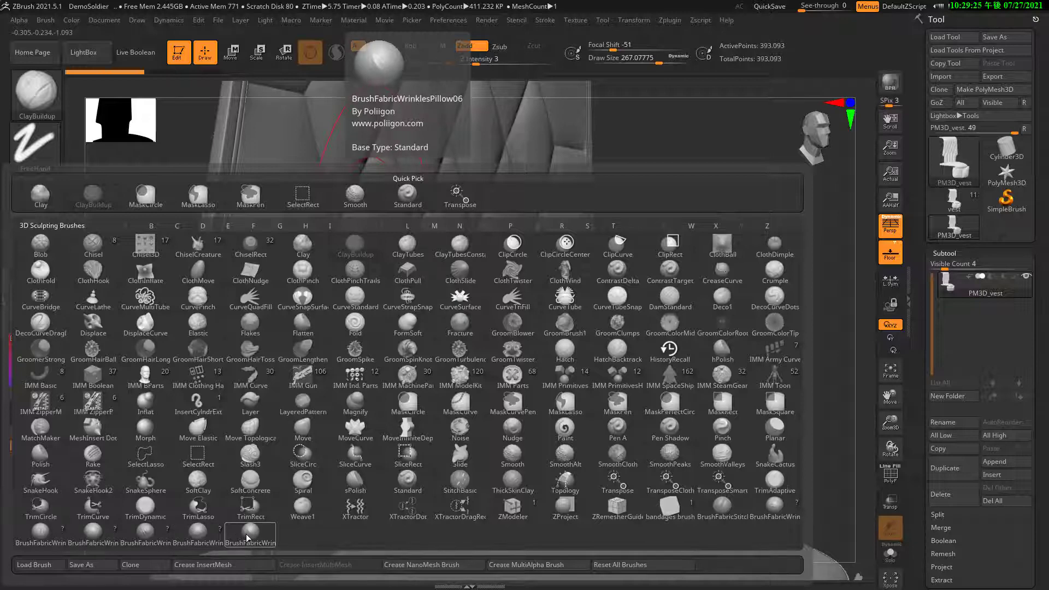
{"action": "left_click", "coordinate": [246, 533]}
{"action": "key", "text": "b"}
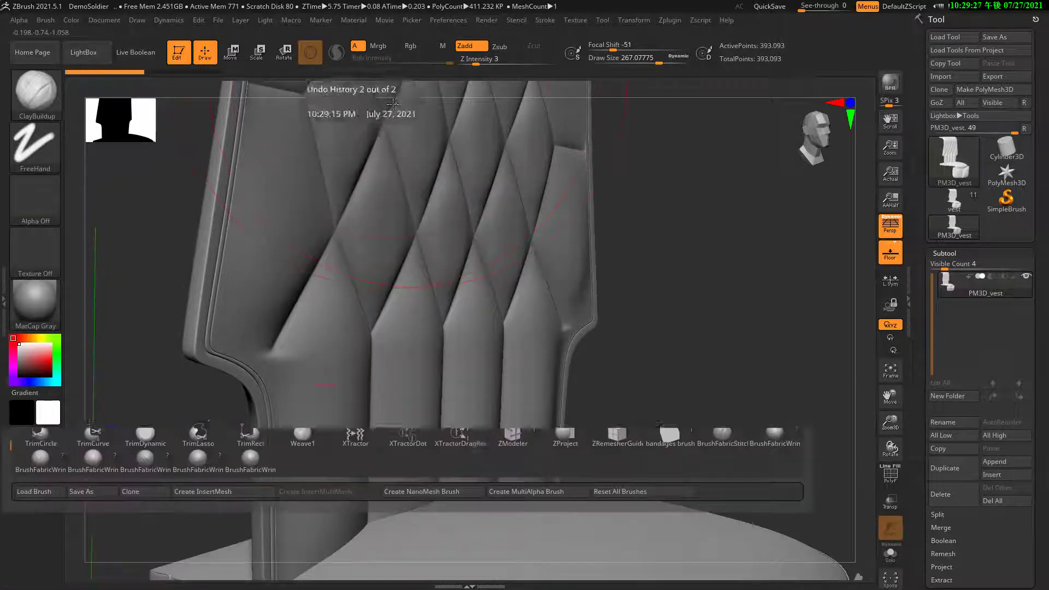
{"action": "left_click", "coordinate": [251, 458]}
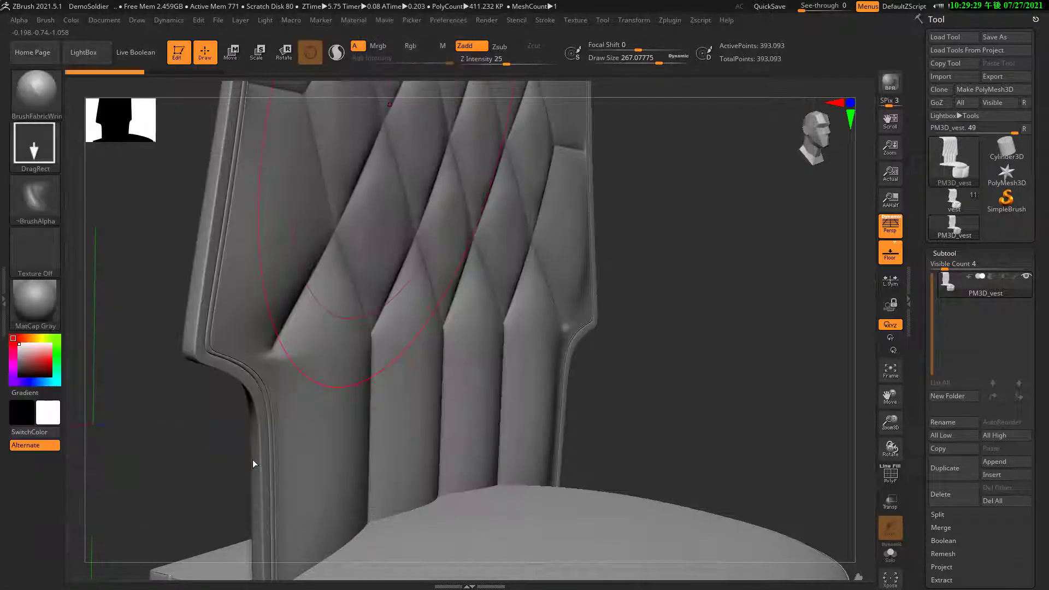
Shrink the brush size to about 34 and lower Z Intensity to 8, facing the chair front.
{"action": "key", "text": "space"}
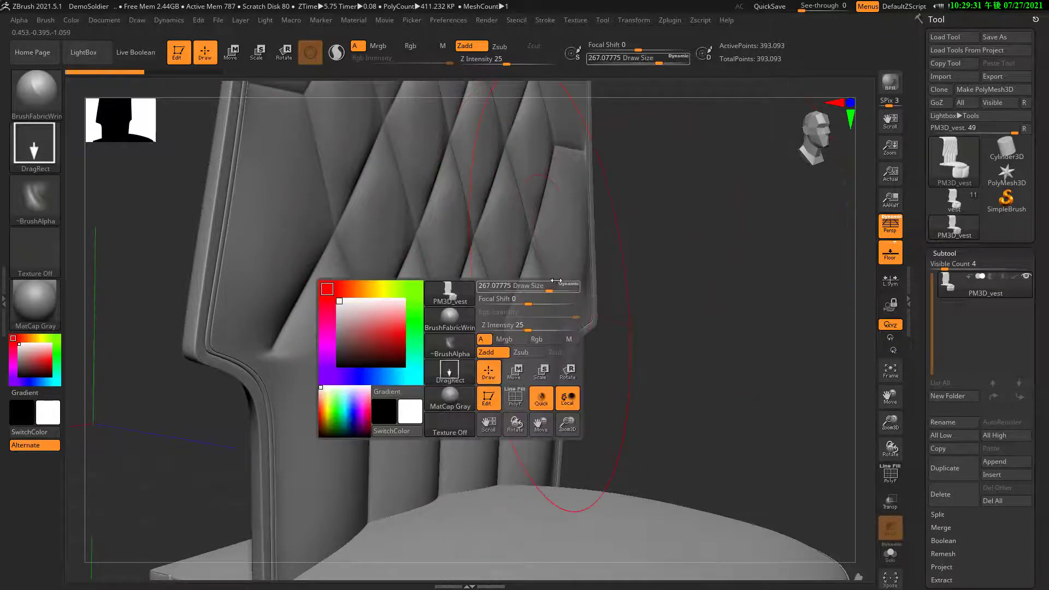
{"action": "left_click_drag", "start_coordinate": [529, 291], "coordinate": [522, 293]}
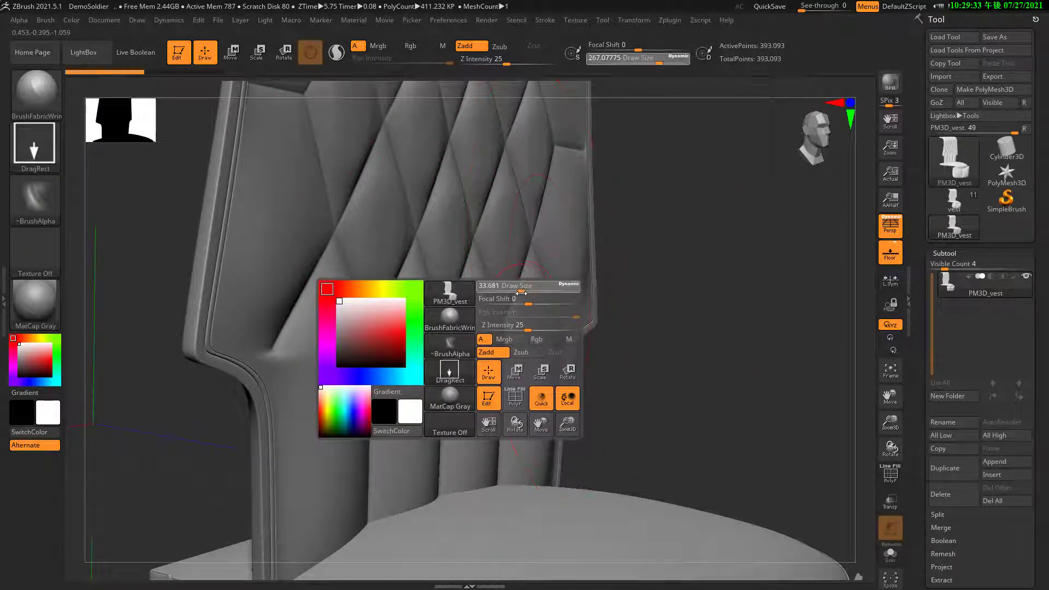
{"action": "left_click_drag", "start_coordinate": [736, 304], "coordinate": [412, 145]}
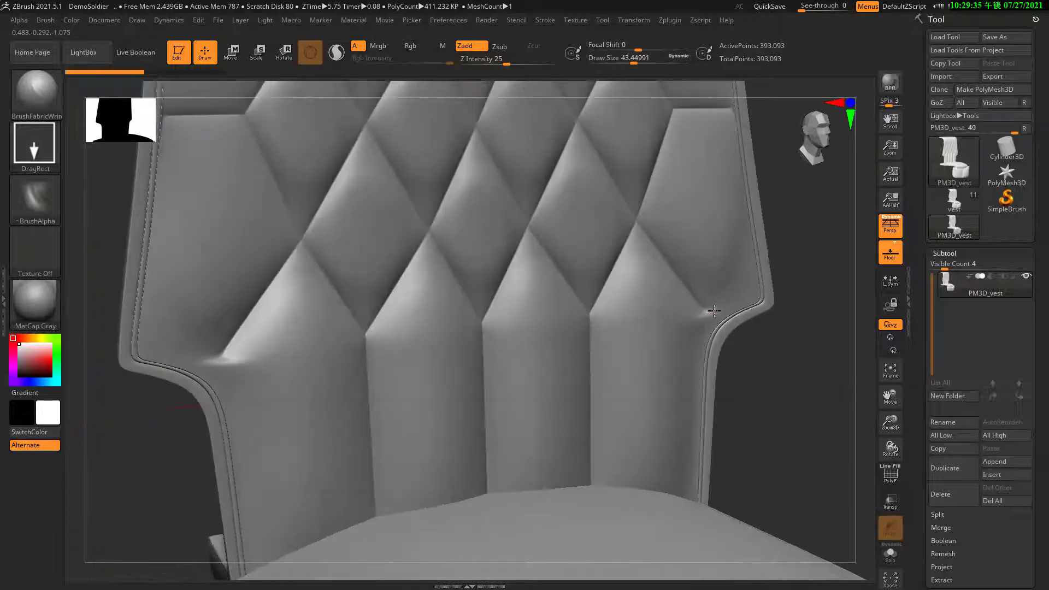
{"action": "key", "text": "space"}
{"action": "left_click_drag", "start_coordinate": [468, 244], "coordinate": [448, 246]}
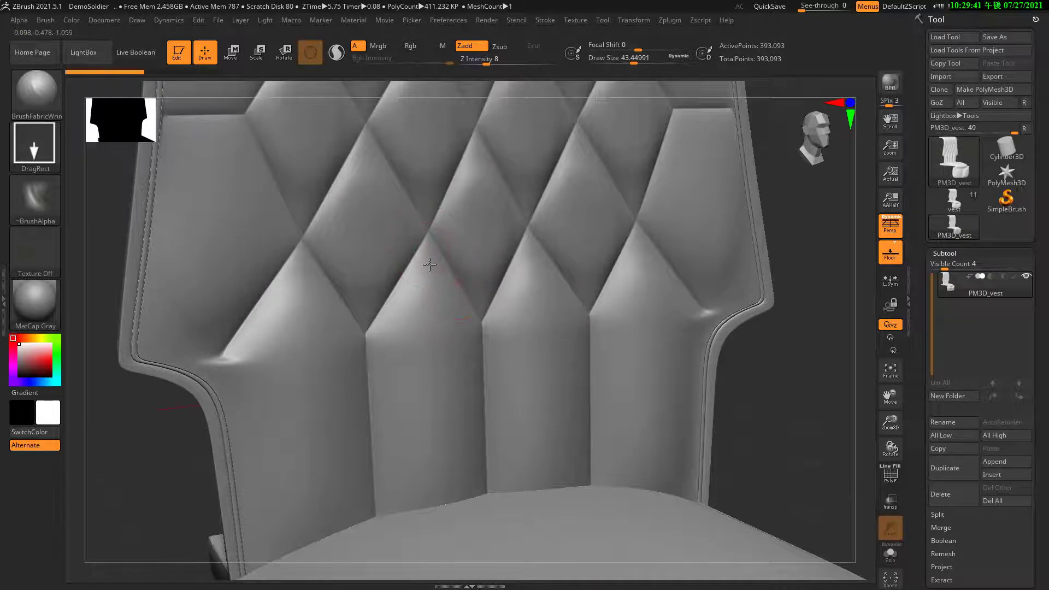
{"action": "left_click_drag", "start_coordinate": [770, 382], "coordinate": [758, 377]}
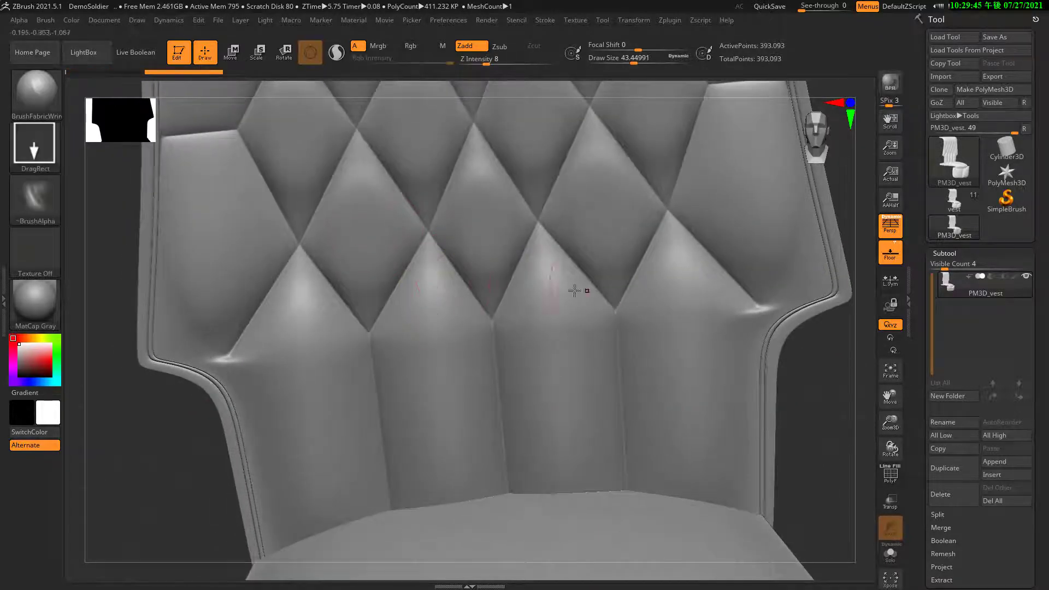
{"action": "key", "text": "ctrl"}
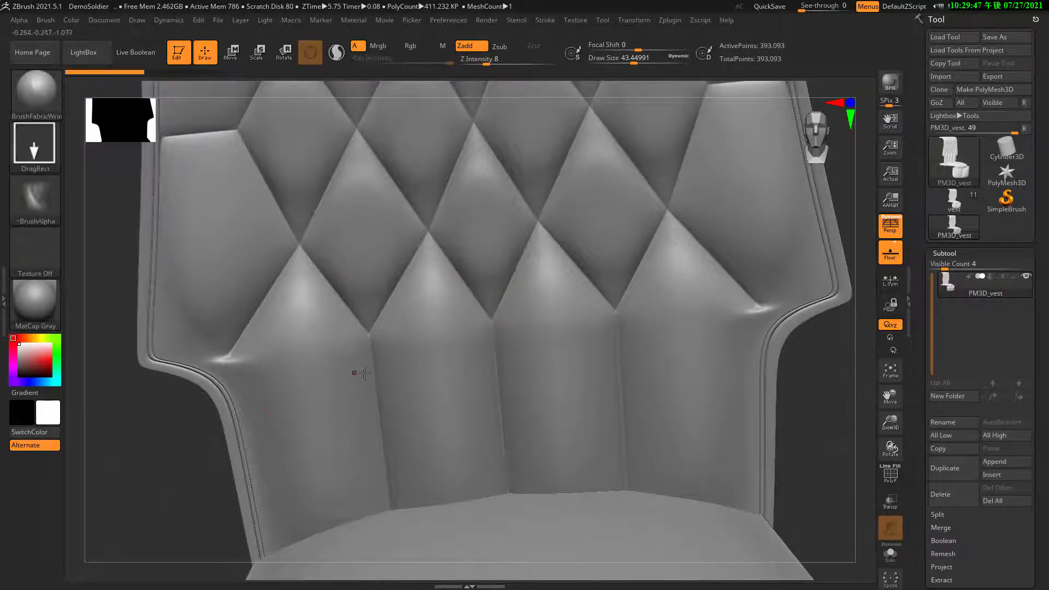
Set Z Intensity to 30 and pull a fabric wrinkle at the central tuft junction, then smooth it.
{"action": "key", "text": "space"}
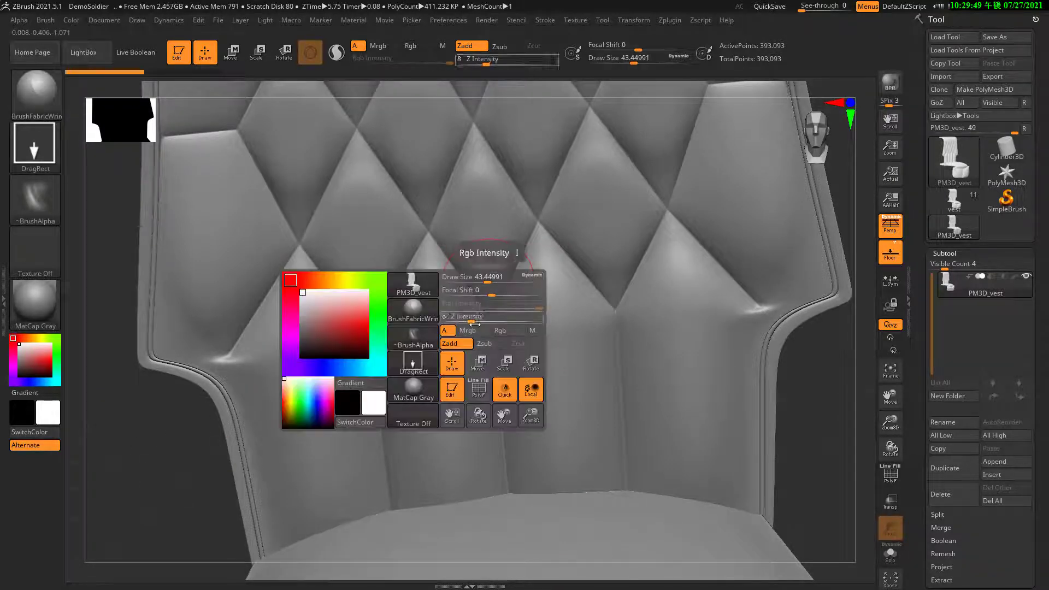
{"action": "left_click_drag", "start_coordinate": [478, 320], "coordinate": [453, 321]}
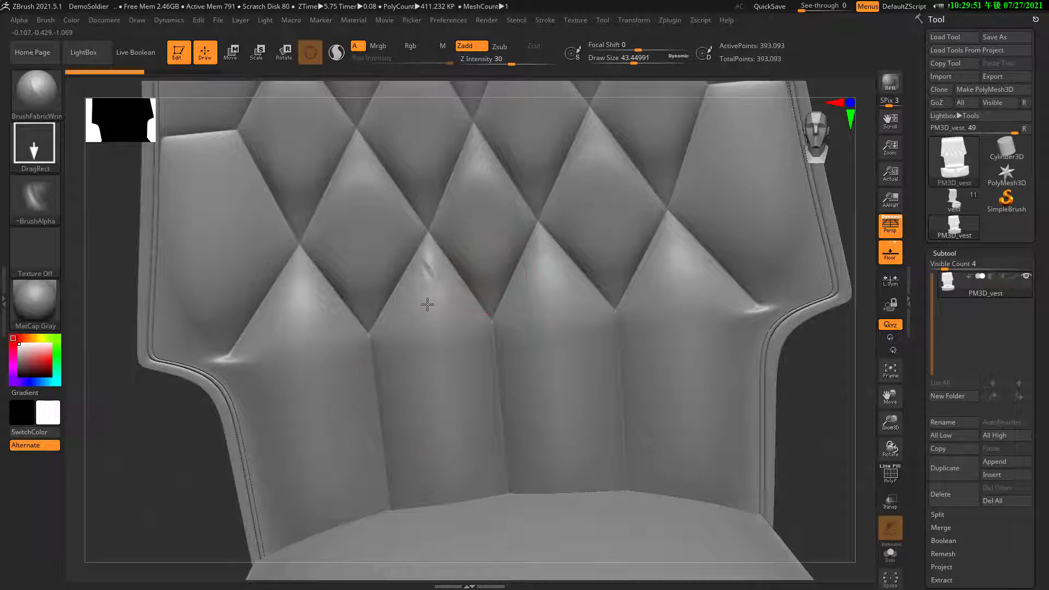
{"action": "key", "text": "ctrl+z"}
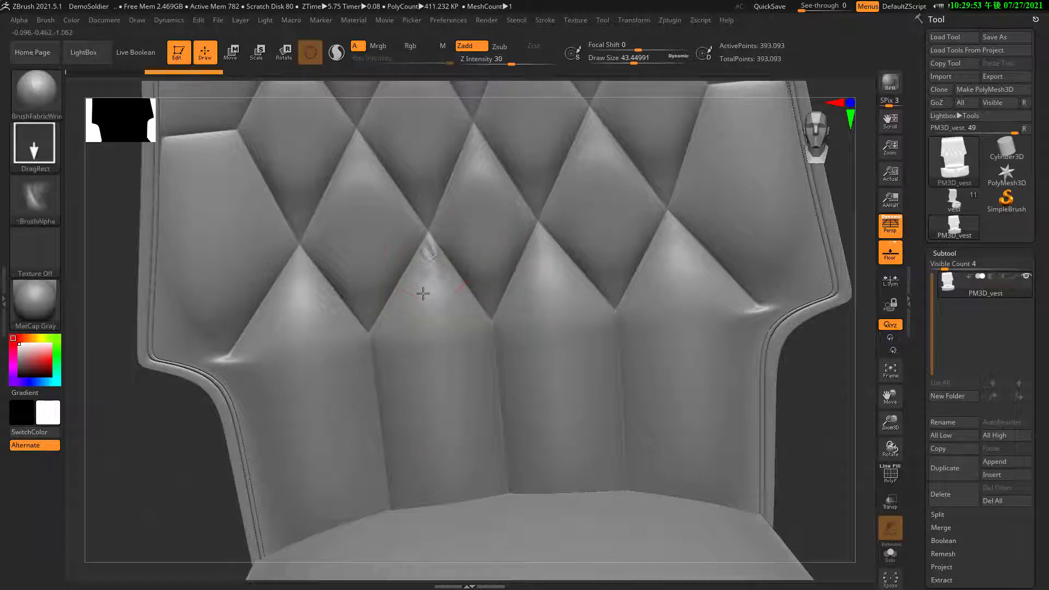
{"action": "mouse_move", "coordinate": [430, 281]}
{"action": "left_mouse_down"}
{"action": "mouse_move", "coordinate": [436, 257]}
{"action": "mouse_move", "coordinate": [444, 271]}
{"action": "left_mouse_up"}
{"action": "key", "text": "shift"}
{"action": "key", "text": "space"}
Stamp fabric wrinkles near the central diamond tuft and soften the new crease.
{"action": "left_click_drag", "start_coordinate": [486, 300], "coordinate": [411, 313]}
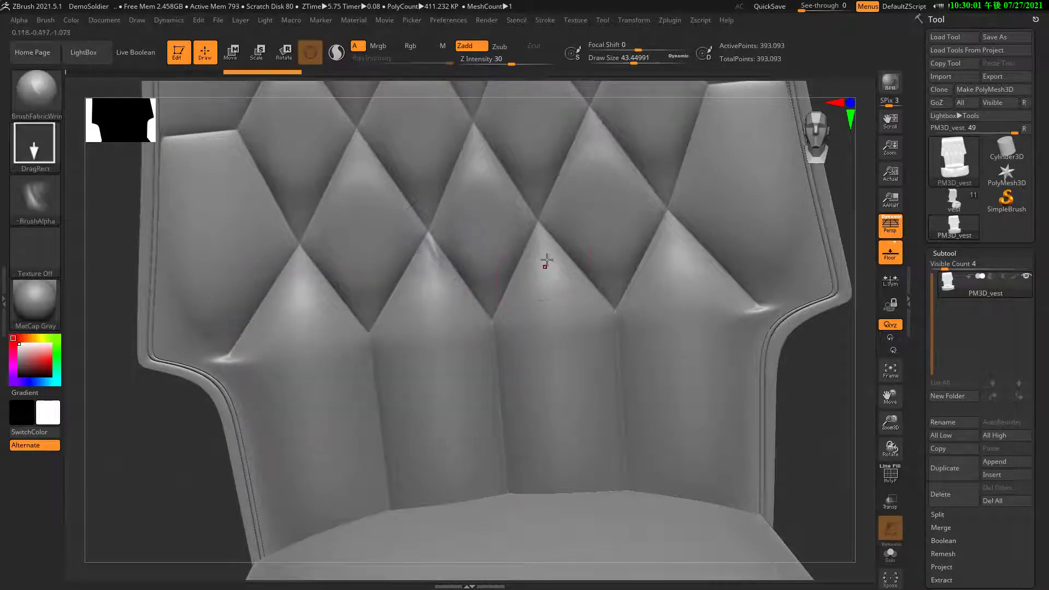
{"action": "left_click_drag", "start_coordinate": [545, 253], "coordinate": [533, 277]}
{"action": "key", "text": "ctrl"}
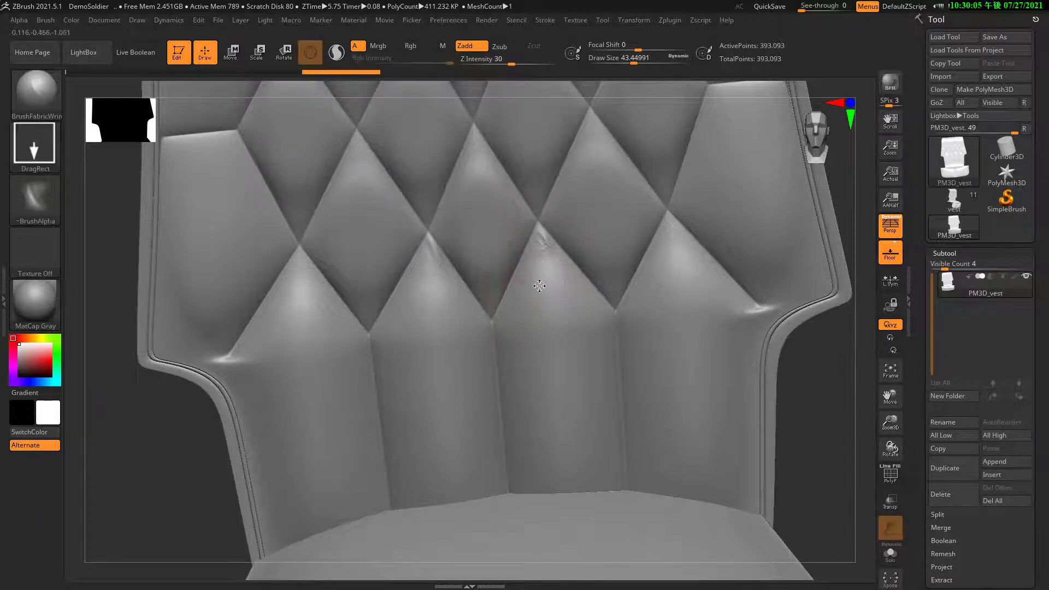
{"action": "key", "text": "ctrl"}
{"action": "left_click_drag", "start_coordinate": [543, 254], "coordinate": [539, 274]}
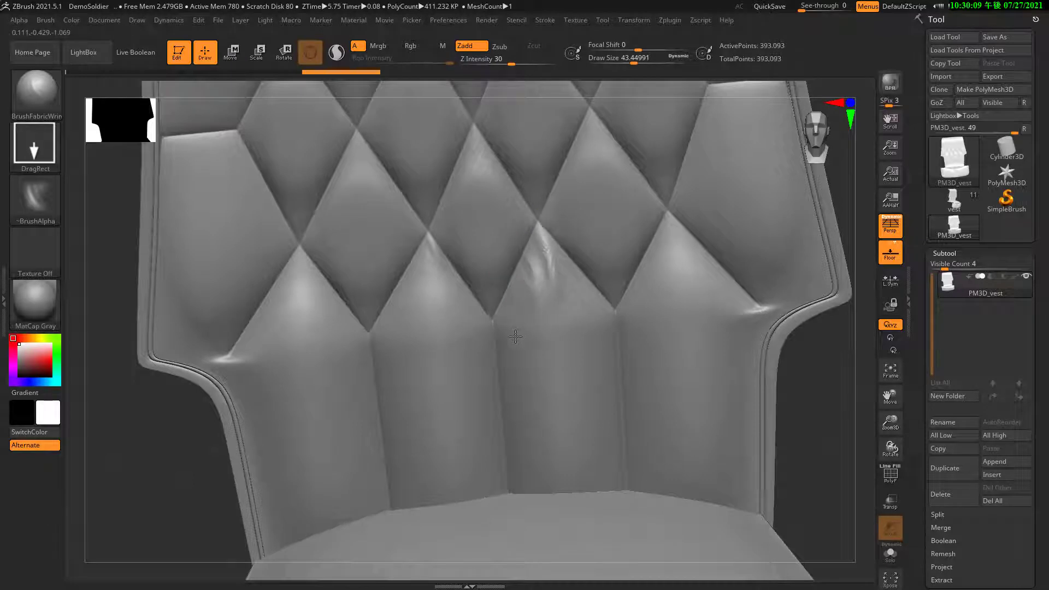
{"action": "mouse_move", "coordinate": [541, 278]}
{"action": "left_mouse_down", "text": "shift"}
{"action": "mouse_move", "coordinate": [546, 242]}
{"action": "mouse_move", "coordinate": [556, 255]}
{"action": "left_mouse_up", "text": "shift"}
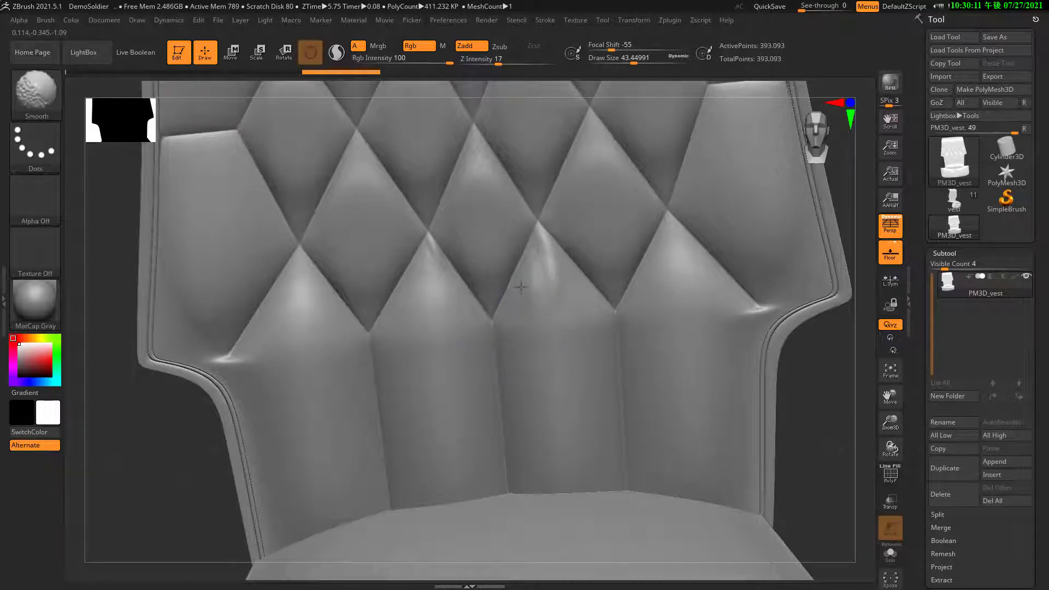
Dent, reshape and smooth creases at the lower and upper diamond junctions.
{"action": "mouse_move", "coordinate": [740, 344]}
{"action": "left_mouse_down"}
{"action": "mouse_move", "coordinate": [618, 328]}
{"action": "mouse_move", "coordinate": [654, 300]}
{"action": "mouse_move", "coordinate": [659, 270]}
{"action": "mouse_move", "coordinate": [687, 284]}
{"action": "mouse_move", "coordinate": [595, 410]}
{"action": "mouse_move", "coordinate": [625, 399]}
{"action": "mouse_move", "coordinate": [623, 419]}
{"action": "mouse_move", "coordinate": [654, 321]}
{"action": "left_mouse_up"}
{"action": "right_click_drag", "start_coordinate": [596, 314], "coordinate": [680, 216]}
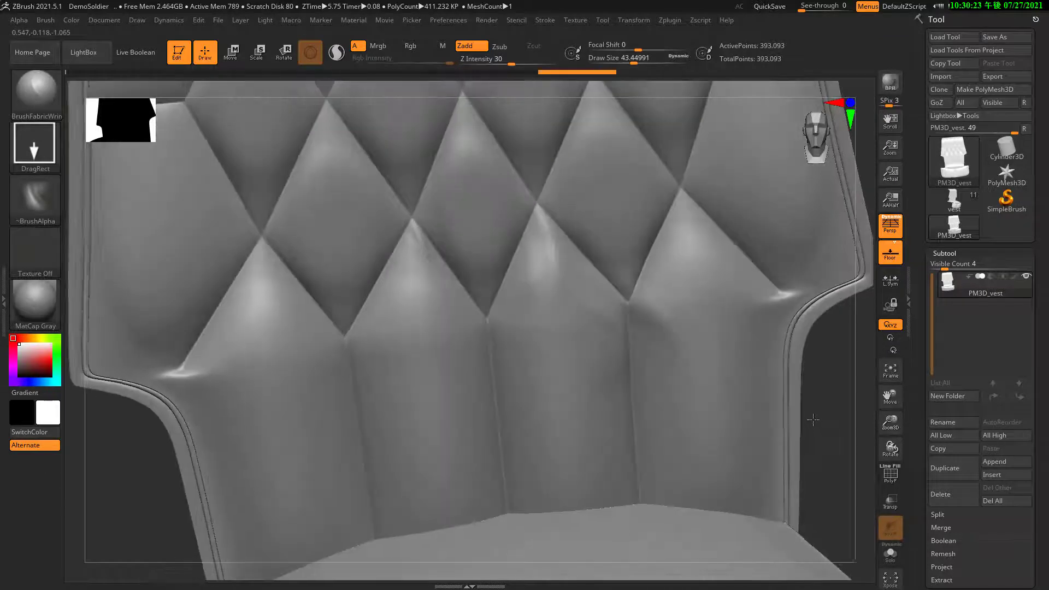
{"action": "mouse_move", "coordinate": [680, 215]}
{"action": "left_mouse_down"}
{"action": "mouse_move", "coordinate": [713, 222]}
{"action": "mouse_move", "coordinate": [743, 212]}
{"action": "mouse_move", "coordinate": [746, 169]}
{"action": "mouse_move", "coordinate": [763, 194]}
{"action": "mouse_move", "coordinate": [785, 187]}
{"action": "mouse_move", "coordinate": [697, 173]}
{"action": "mouse_move", "coordinate": [621, 211]}
{"action": "left_mouse_up"}
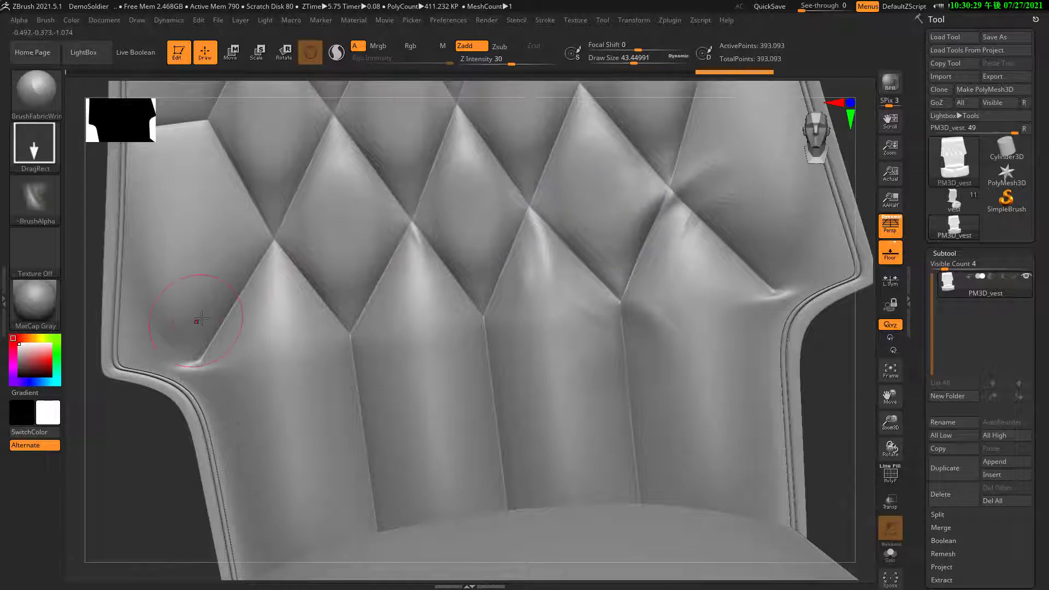
{"action": "left_click_drag", "start_coordinate": [274, 249], "coordinate": [280, 327]}
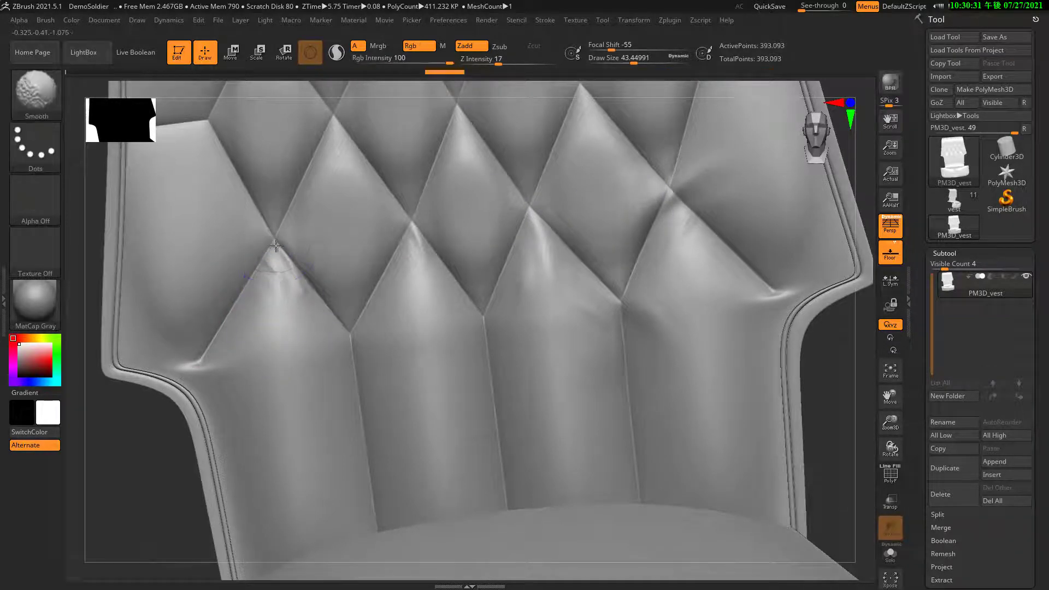
{"action": "left_click_drag", "start_coordinate": [257, 257], "coordinate": [295, 230], "text": "shift"}
{"action": "mouse_move", "coordinate": [352, 161]}
{"action": "left_mouse_down"}
{"action": "mouse_move", "coordinate": [349, 132]}
{"action": "mouse_move", "coordinate": [397, 145]}
{"action": "mouse_move", "coordinate": [350, 137]}
{"action": "left_mouse_up"}
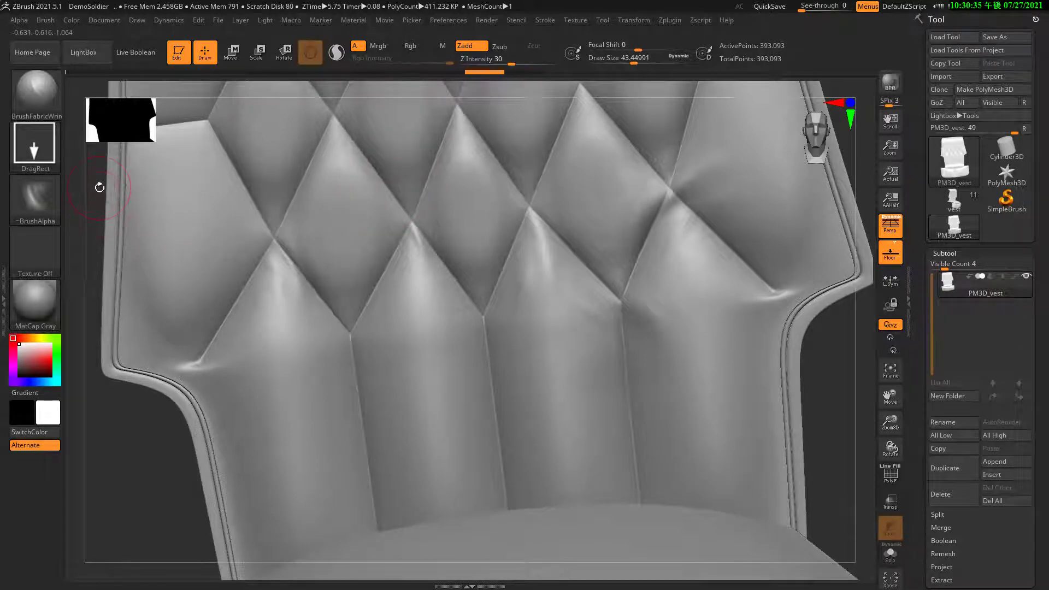
{"action": "mouse_move", "coordinate": [97, 181]}
{"action": "left_mouse_down"}
{"action": "mouse_move", "coordinate": [453, 342]}
{"action": "mouse_move", "coordinate": [444, 372]}
{"action": "left_mouse_up"}
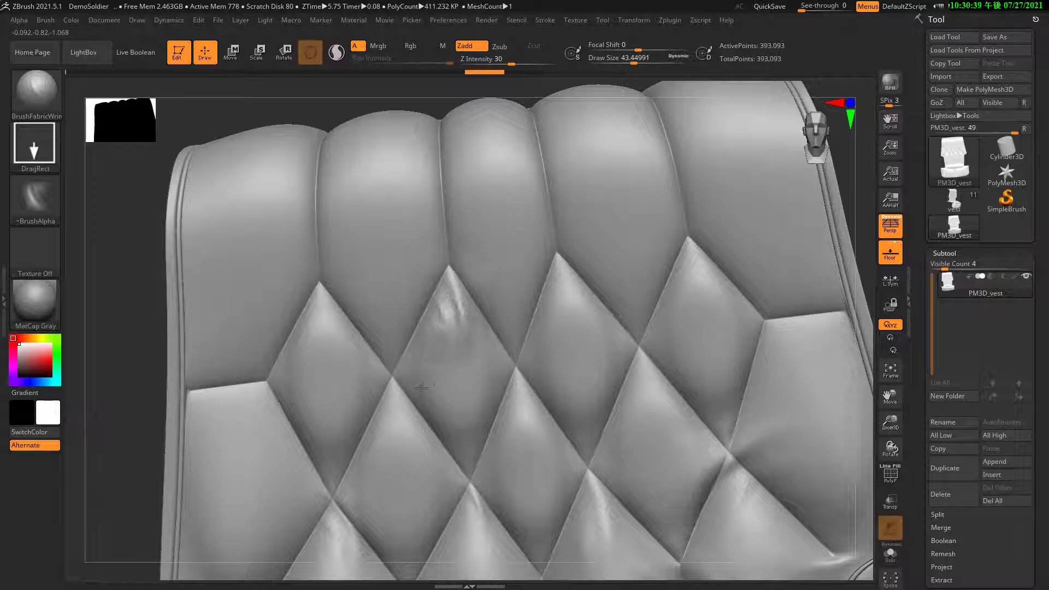
Stamp and smooth wrinkles at the first two upper diamond tips below the top channel.
{"action": "left_click_drag", "start_coordinate": [456, 317], "coordinate": [453, 278], "text": "shift"}
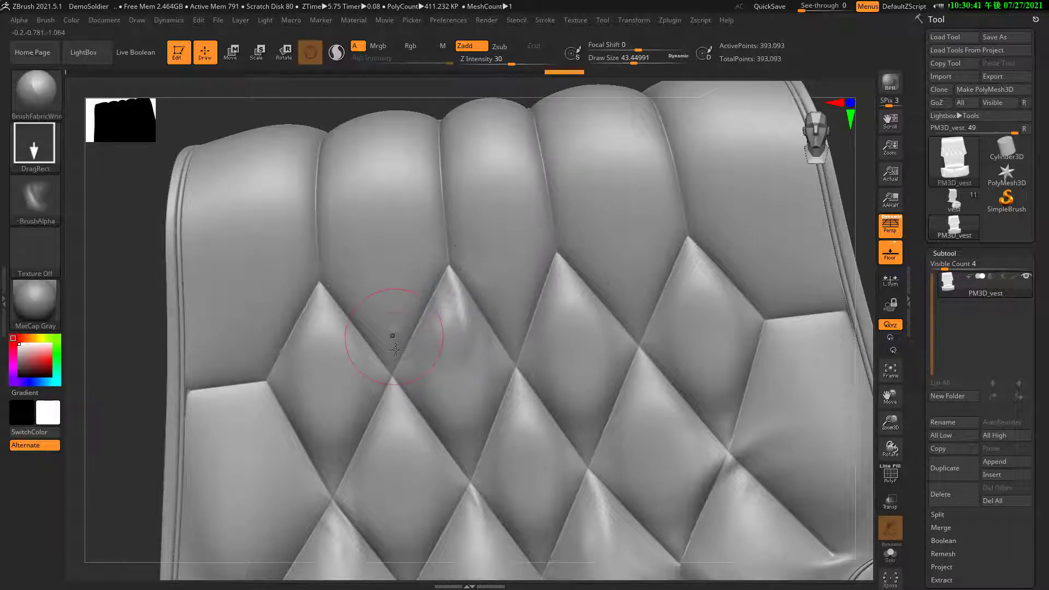
{"action": "left_click_drag", "start_coordinate": [386, 328], "coordinate": [421, 276]}
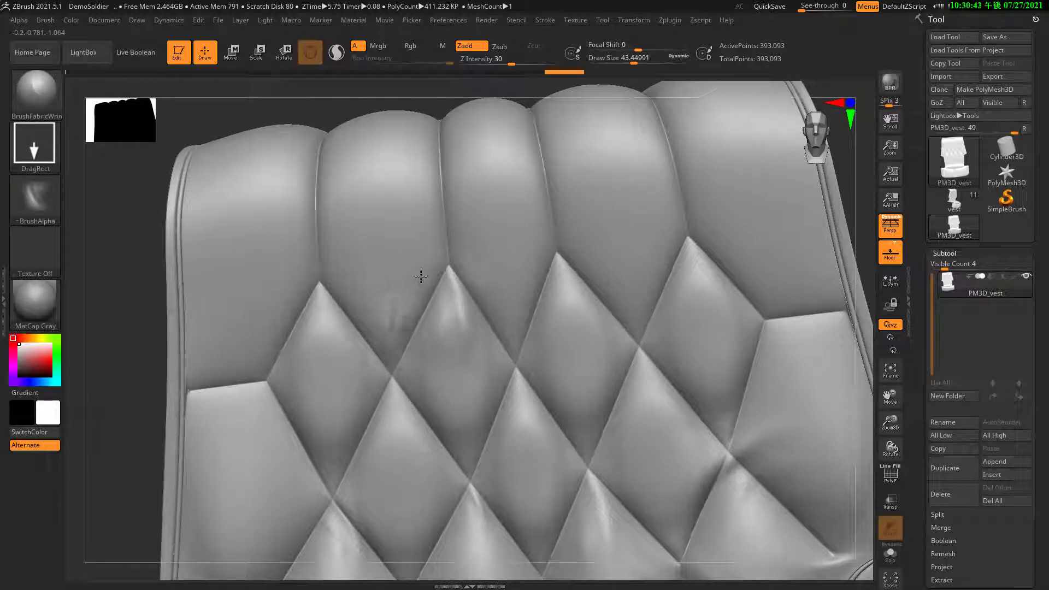
{"action": "left_click_drag", "start_coordinate": [390, 328], "coordinate": [462, 295], "text": "shift"}
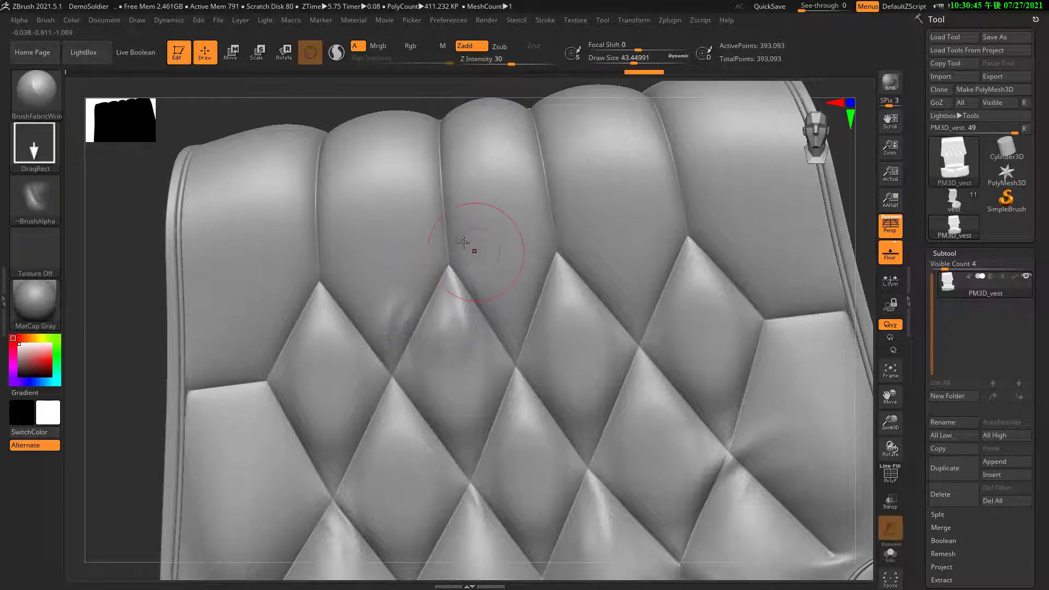
{"action": "mouse_move", "coordinate": [446, 239]}
{"action": "left_mouse_down"}
{"action": "mouse_move", "coordinate": [477, 251]}
{"action": "mouse_move", "coordinate": [453, 162]}
{"action": "left_mouse_up"}
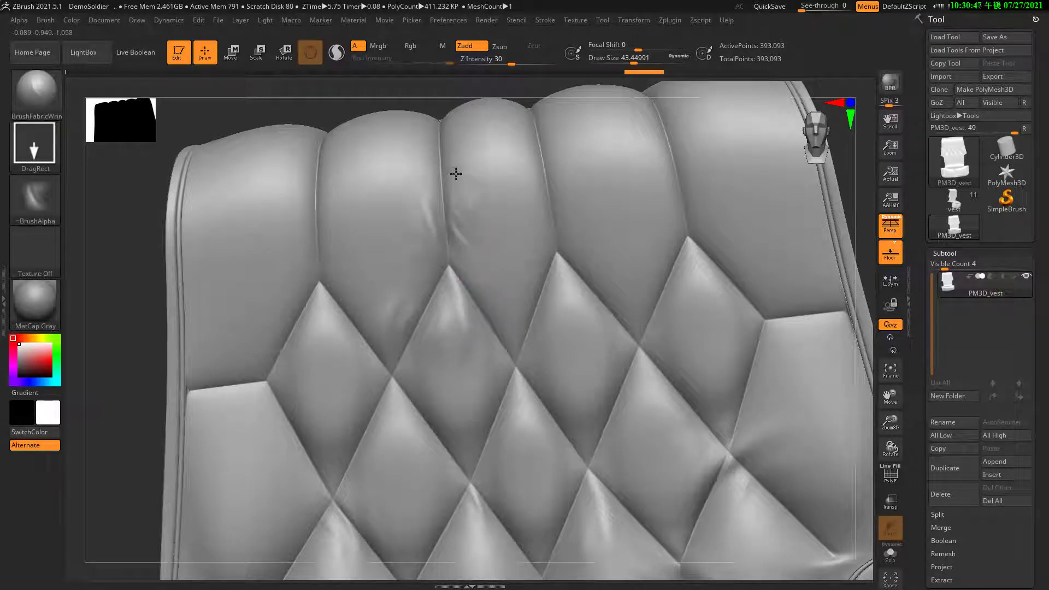
{"action": "left_click_drag", "start_coordinate": [430, 260], "coordinate": [474, 227], "text": "shift"}
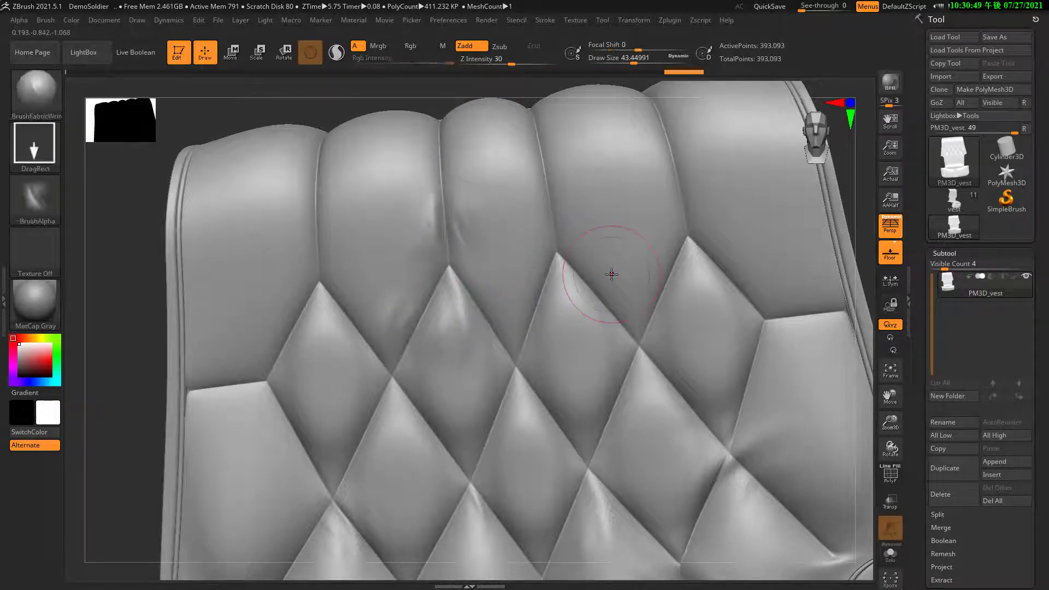
Add and rework wrinkles at the middle and right diamond tips, undoing the last change.
{"action": "left_click_drag", "start_coordinate": [571, 282], "coordinate": [592, 344]}
{"action": "left_click_drag", "start_coordinate": [569, 268], "coordinate": [574, 328], "text": "shift"}
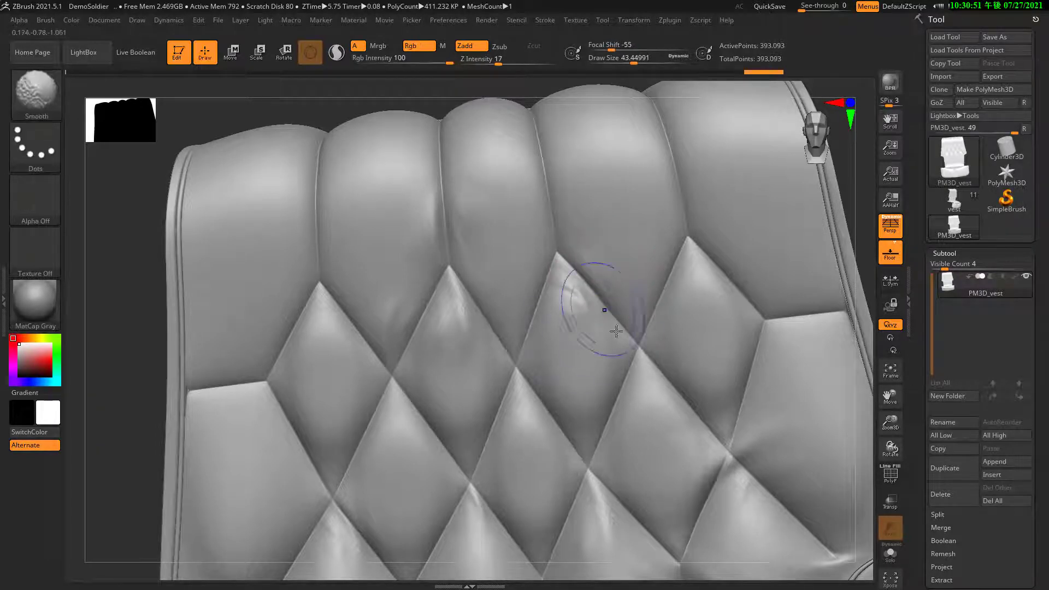
{"action": "left_click_drag", "start_coordinate": [645, 293], "coordinate": [656, 306]}
{"action": "left_click_drag", "start_coordinate": [651, 257], "coordinate": [640, 356]}
{"action": "left_click_drag", "start_coordinate": [651, 295], "coordinate": [602, 352]}
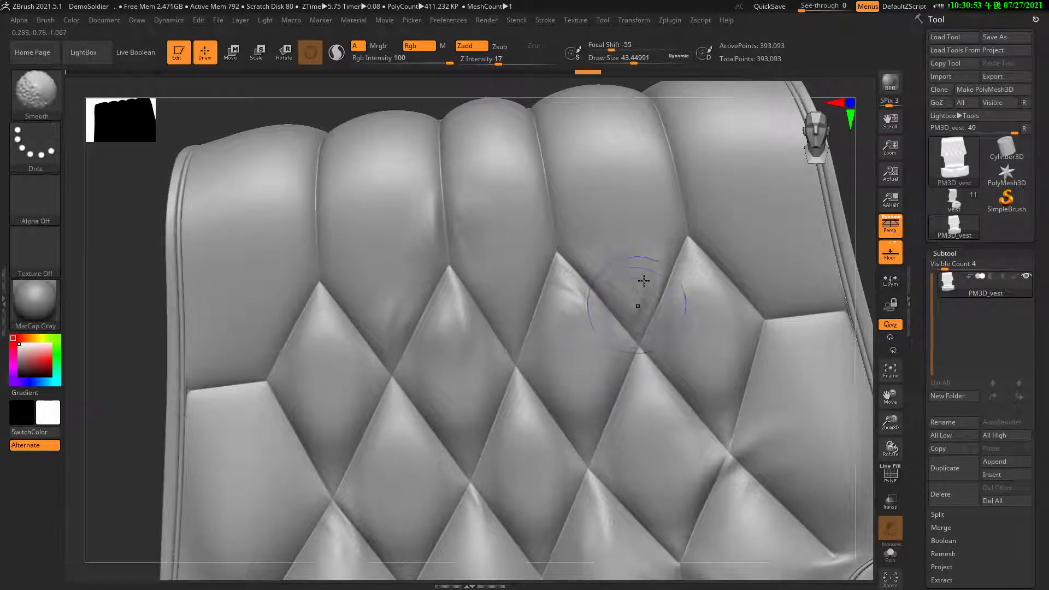
{"action": "left_click_drag", "start_coordinate": [632, 305], "coordinate": [679, 281], "text": "shift"}
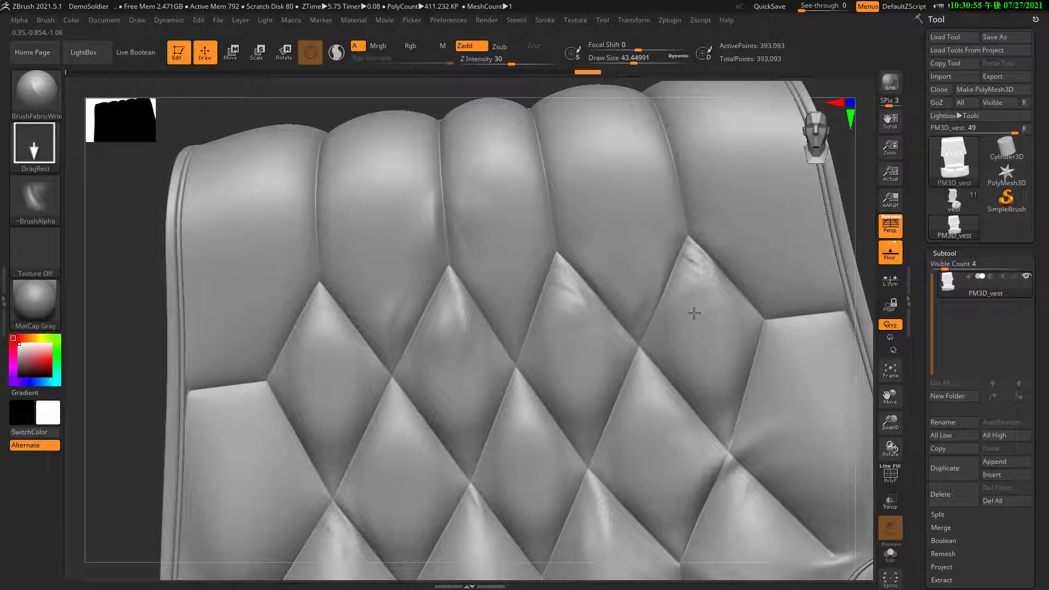
{"action": "key", "text": "shift"}
{"action": "key", "text": "ctrl+z"}
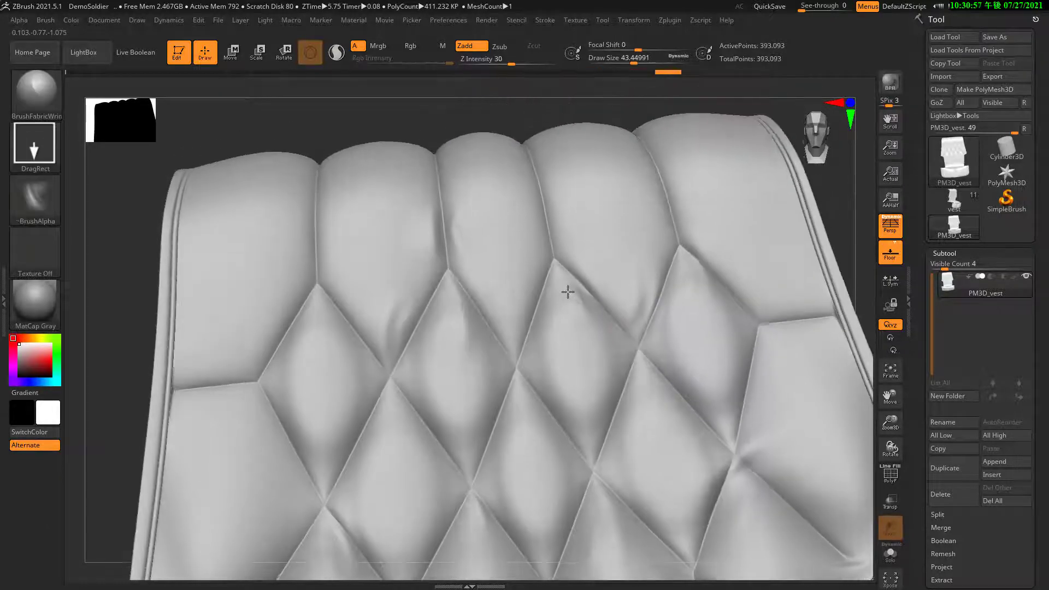
Restamp the right tip and smooth wrinkles across the middle and left diamond tips.
{"action": "left_click_drag", "start_coordinate": [713, 347], "coordinate": [727, 350]}
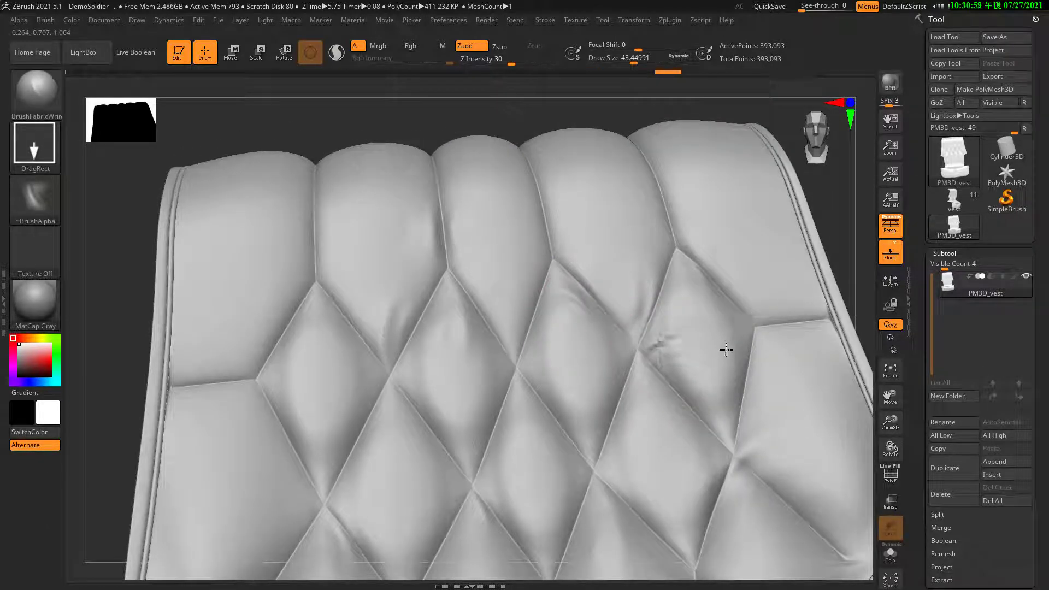
{"action": "left_click_drag", "start_coordinate": [659, 349], "coordinate": [667, 347], "text": "shift"}
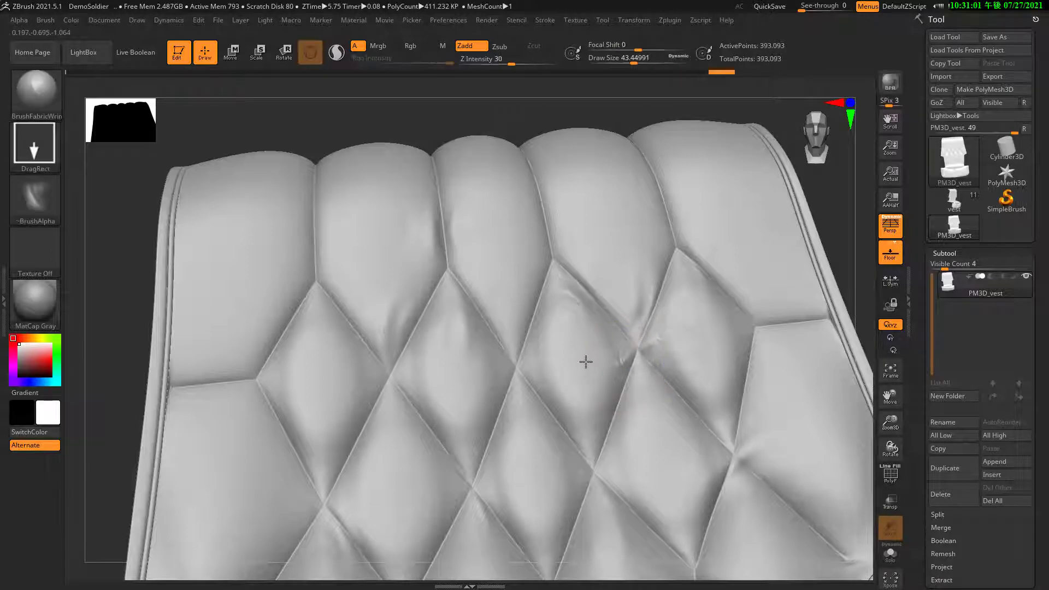
{"action": "left_click_drag", "start_coordinate": [579, 363], "coordinate": [613, 363], "text": "shift"}
{"action": "mouse_move", "coordinate": [538, 368]}
{"action": "left_mouse_down"}
{"action": "mouse_move", "coordinate": [585, 375]}
{"action": "mouse_move", "coordinate": [533, 365]}
{"action": "left_mouse_up"}
{"action": "mouse_move", "coordinate": [336, 377]}
{"action": "left_mouse_down"}
{"action": "mouse_move", "coordinate": [388, 390]}
{"action": "mouse_move", "coordinate": [274, 379]}
{"action": "left_mouse_up"}
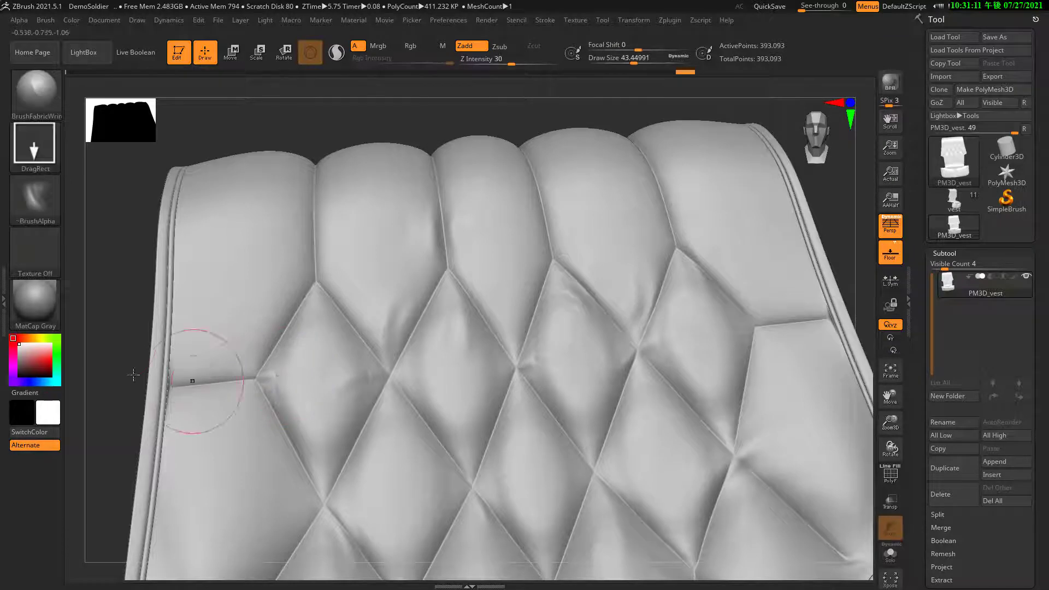
{"action": "mouse_move", "coordinate": [133, 333]}
{"action": "left_mouse_down"}
{"action": "mouse_move", "coordinate": [141, 354]}
{"action": "mouse_move", "coordinate": [242, 393]}
{"action": "mouse_move", "coordinate": [284, 366]}
{"action": "left_mouse_up"}
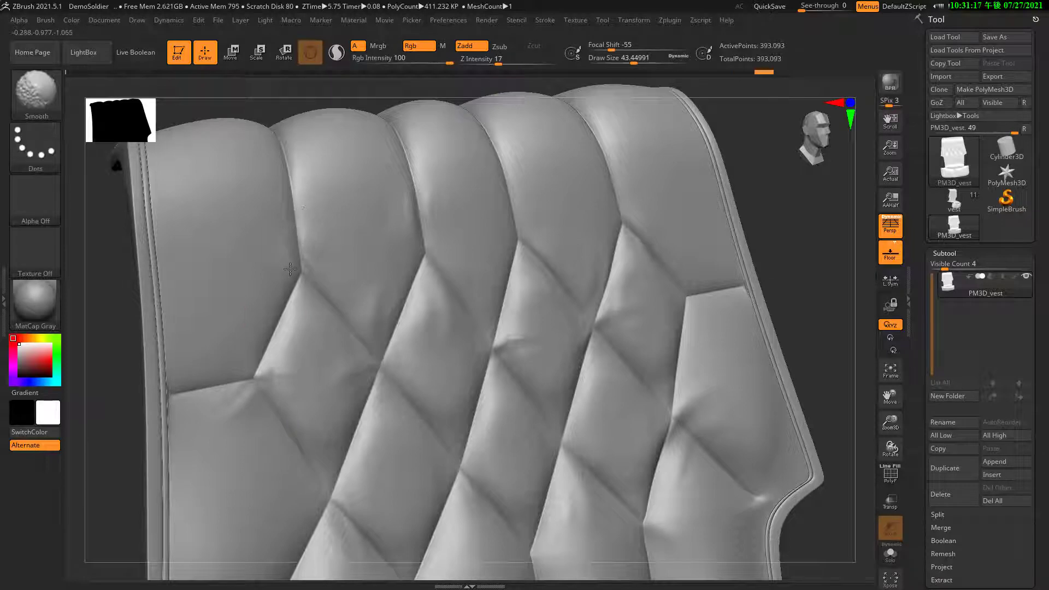
Sculpt wrinkles into the upper-right and left backrest cushions, undoing one stray dent and smoothing.
{"action": "mouse_move", "coordinate": [420, 366]}
{"action": "left_mouse_down"}
{"action": "mouse_move", "coordinate": [504, 416]}
{"action": "mouse_move", "coordinate": [525, 407]}
{"action": "left_mouse_up"}
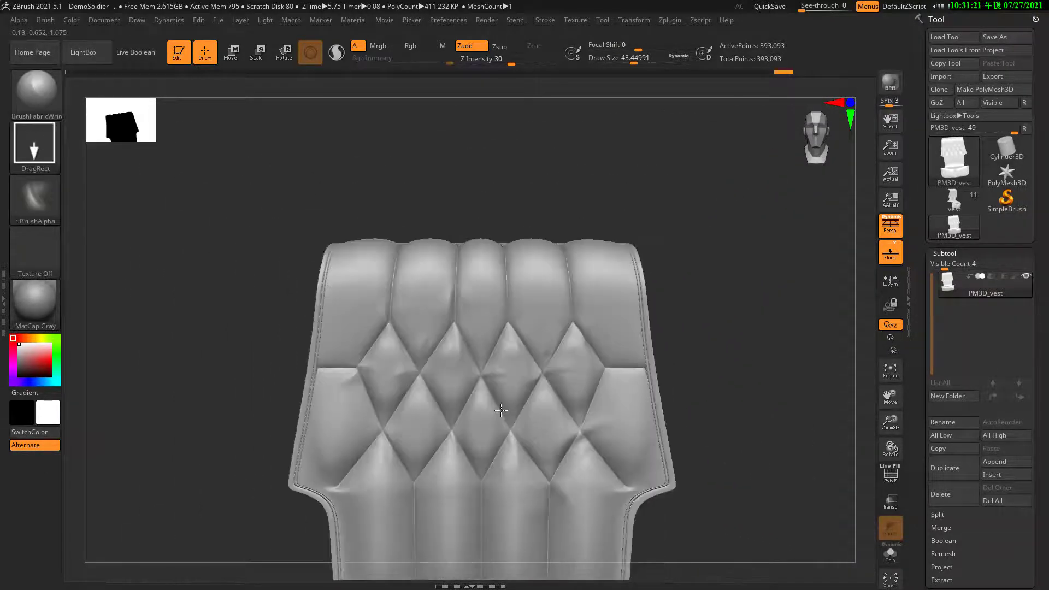
{"action": "mouse_move", "coordinate": [356, 432]}
{"action": "left_mouse_down"}
{"action": "mouse_move", "coordinate": [381, 435]}
{"action": "mouse_move", "coordinate": [344, 435]}
{"action": "left_mouse_up"}
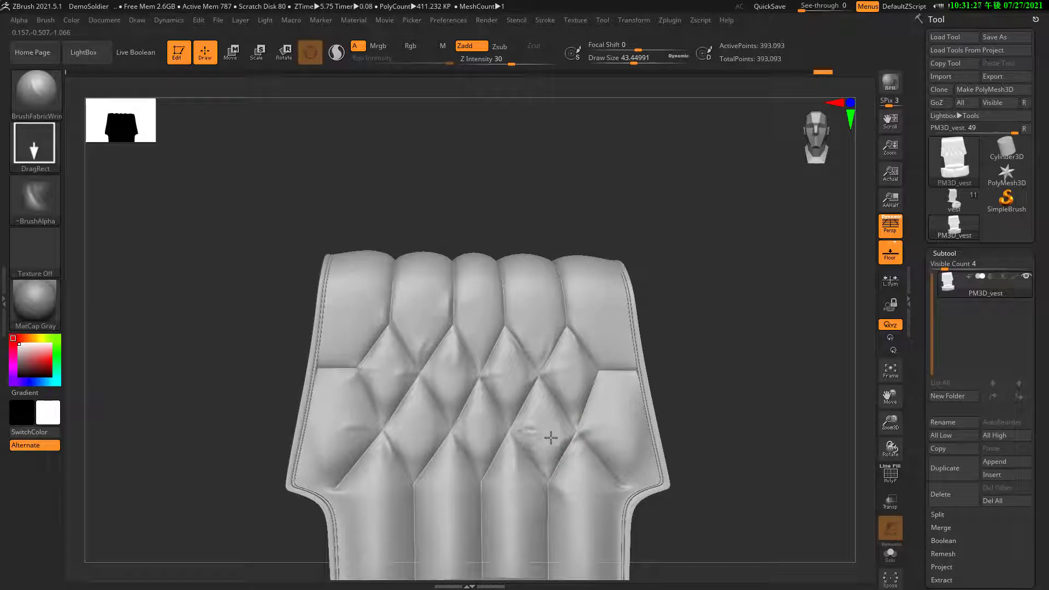
{"action": "key", "text": "ctrl+z"}
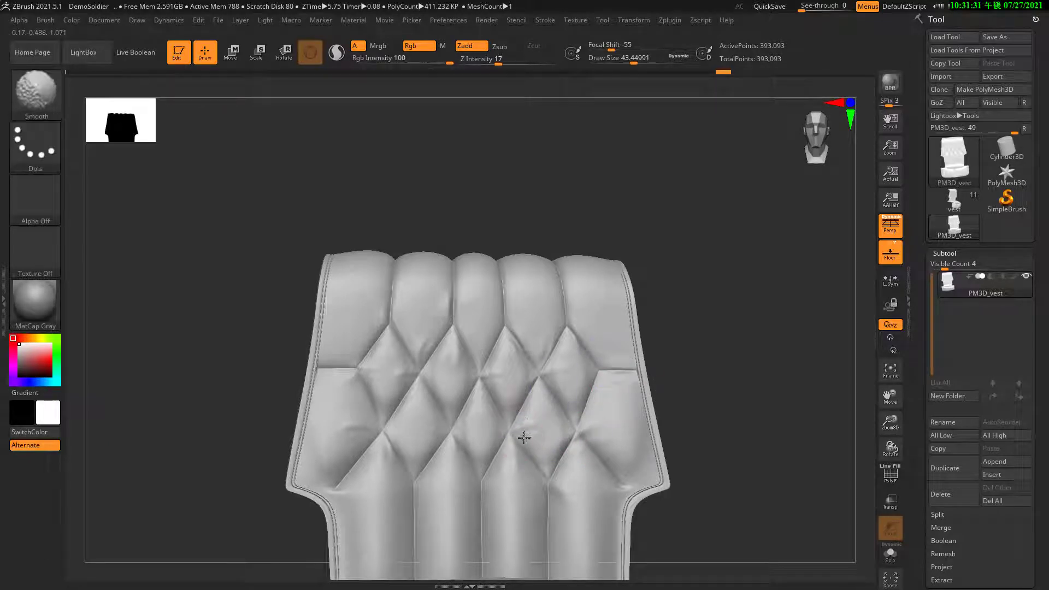
{"action": "left_click_drag", "start_coordinate": [529, 432], "coordinate": [555, 368], "text": "shift"}
{"action": "left_click_drag", "start_coordinate": [585, 332], "coordinate": [576, 298], "text": "shift"}
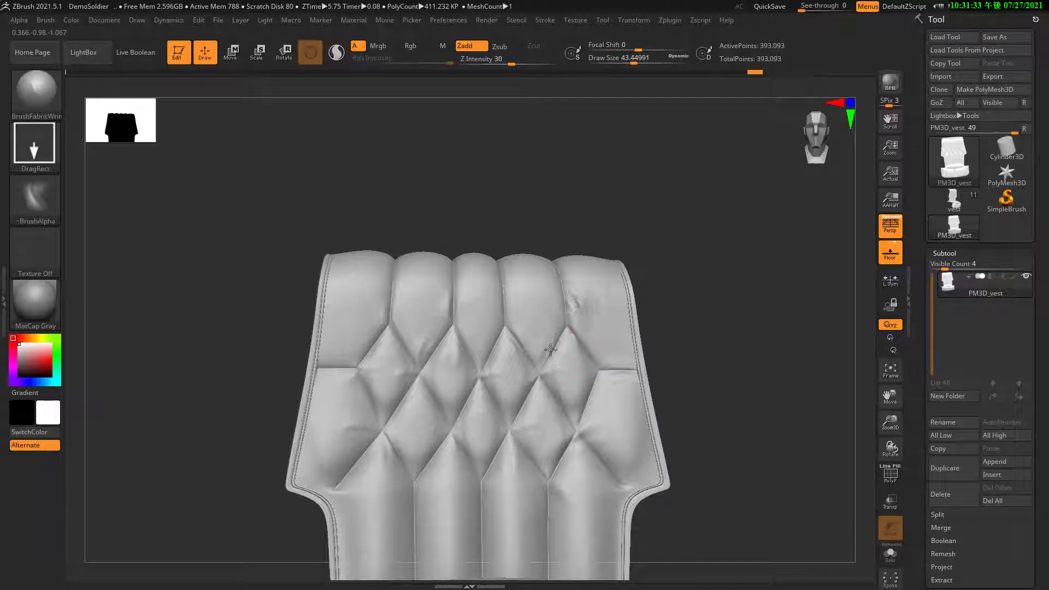
{"action": "left_click_drag", "start_coordinate": [645, 333], "coordinate": [534, 293]}
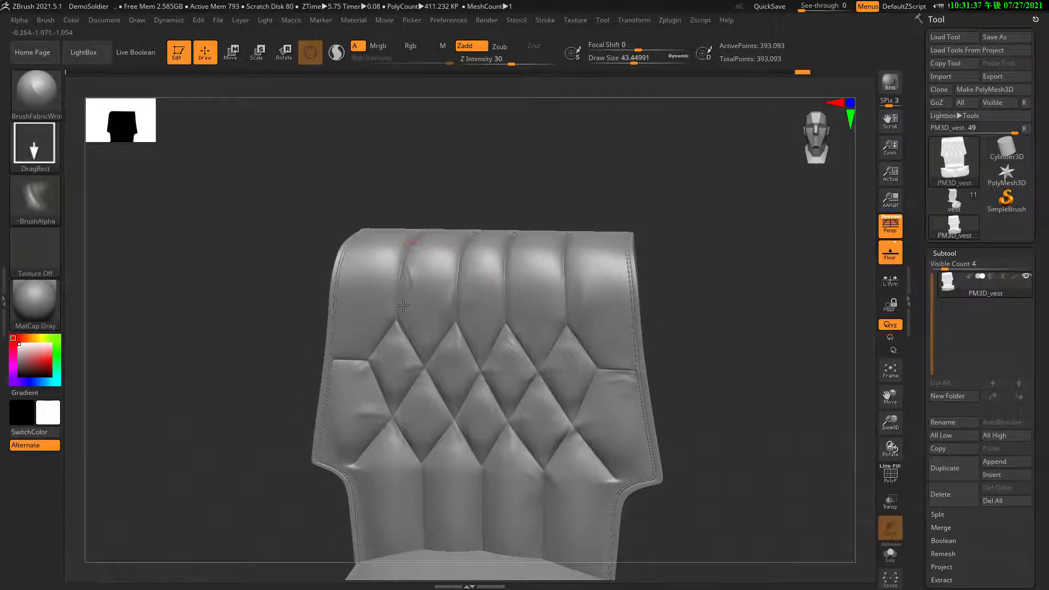
{"action": "mouse_move", "coordinate": [393, 312]}
{"action": "left_mouse_down"}
{"action": "mouse_move", "coordinate": [453, 262]}
{"action": "mouse_move", "coordinate": [449, 379]}
{"action": "mouse_move", "coordinate": [405, 405]}
{"action": "left_mouse_up"}
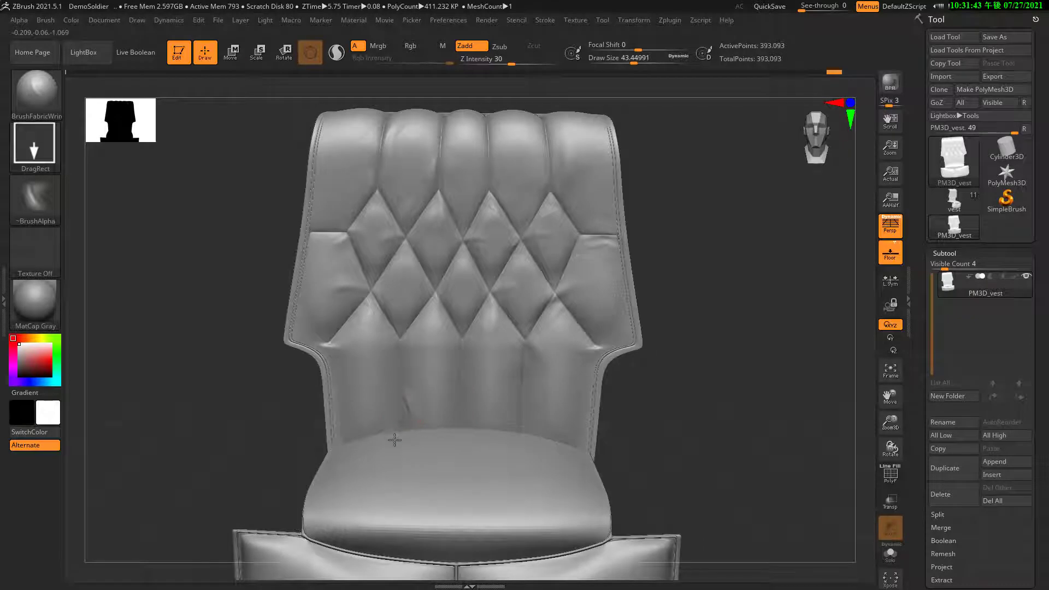
Smooth a spot on the seat back and along the seat edge, orbiting around the chair.
{"action": "key", "text": "shift"}
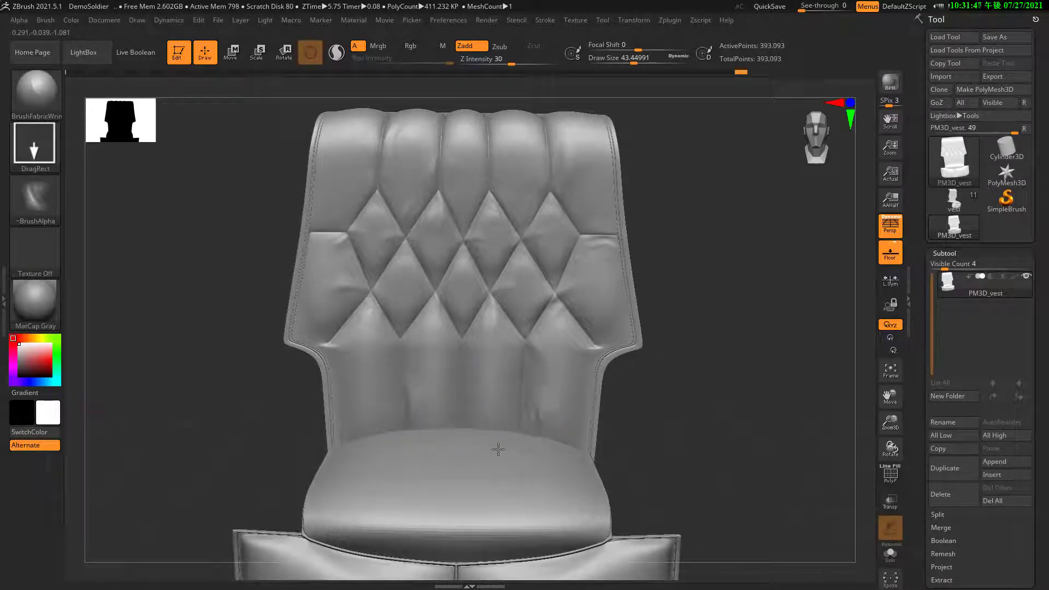
{"action": "mouse_move", "coordinate": [498, 449]}
{"action": "left_mouse_down"}
{"action": "mouse_move", "coordinate": [525, 437]}
{"action": "mouse_move", "coordinate": [463, 424]}
{"action": "mouse_move", "coordinate": [476, 396]}
{"action": "left_mouse_up"}
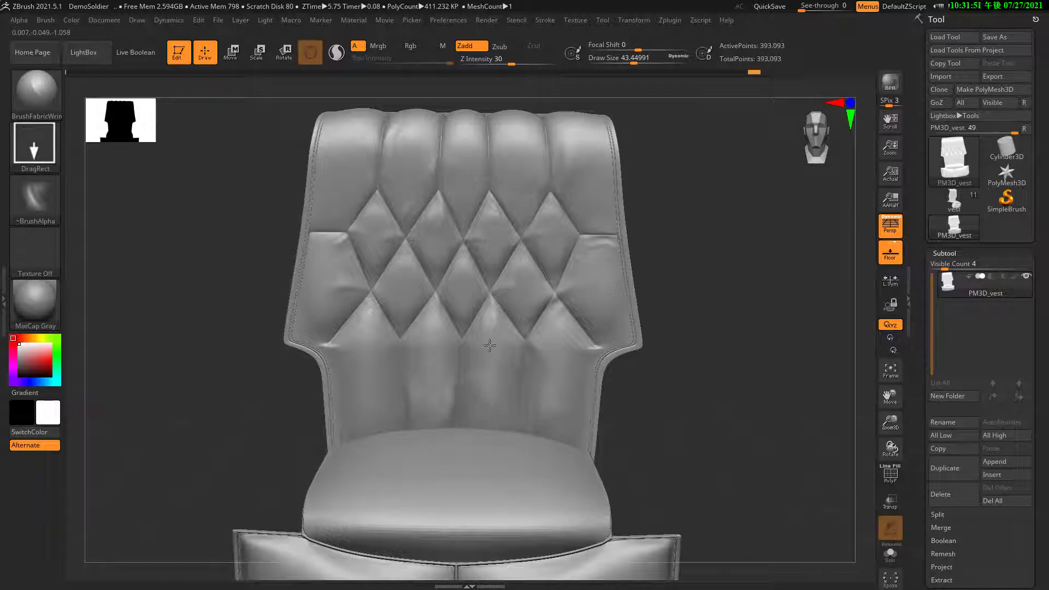
{"action": "key", "text": "shift"}
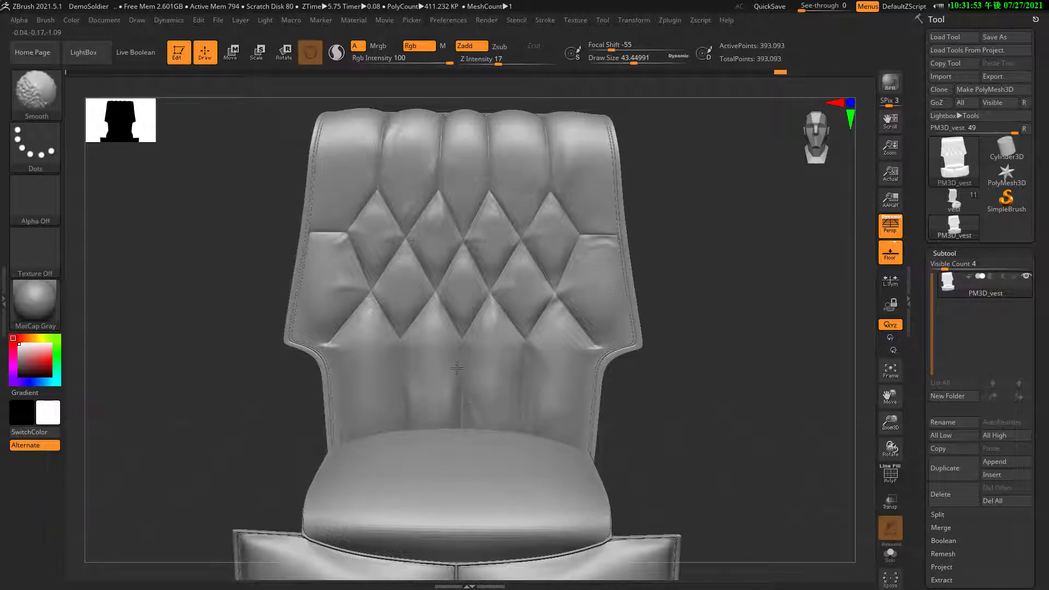
{"action": "mouse_move", "coordinate": [497, 392]}
{"action": "right_mouse_down"}
{"action": "mouse_move", "coordinate": [463, 443]}
{"action": "mouse_move", "coordinate": [335, 434]}
{"action": "right_mouse_up"}
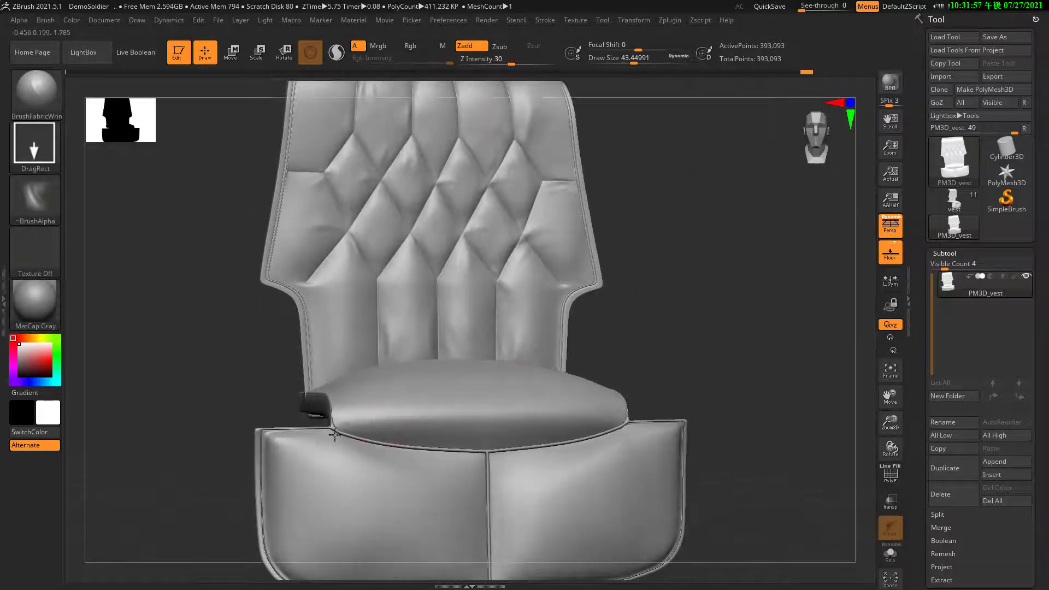
{"action": "left_click_drag", "start_coordinate": [351, 417], "coordinate": [614, 420], "text": "shift"}
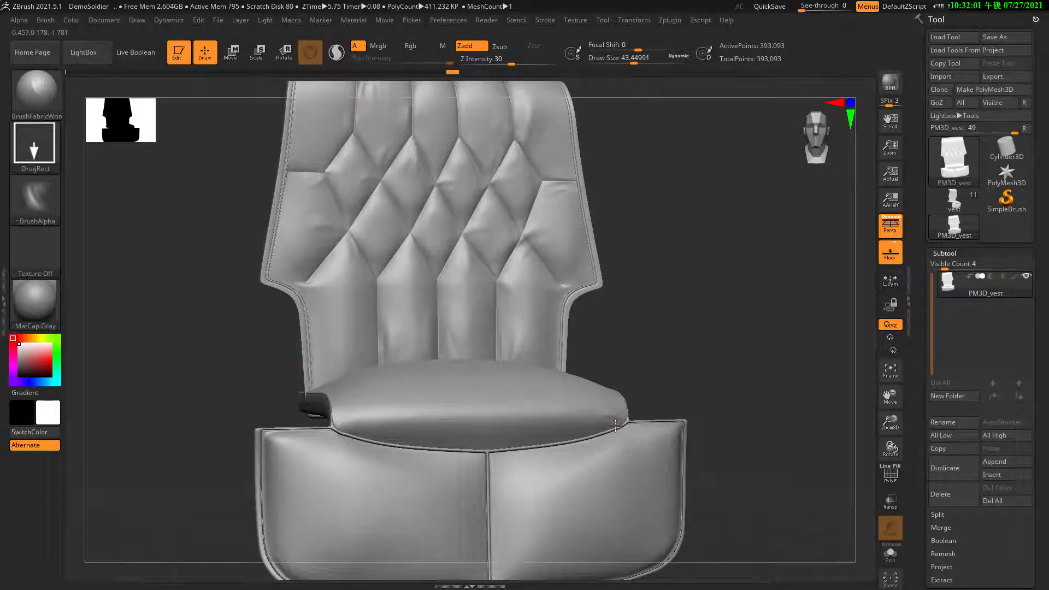
{"action": "mouse_move", "coordinate": [613, 434]}
{"action": "right_mouse_down"}
{"action": "mouse_move", "coordinate": [519, 378]}
{"action": "mouse_move", "coordinate": [331, 407]}
{"action": "right_mouse_up"}
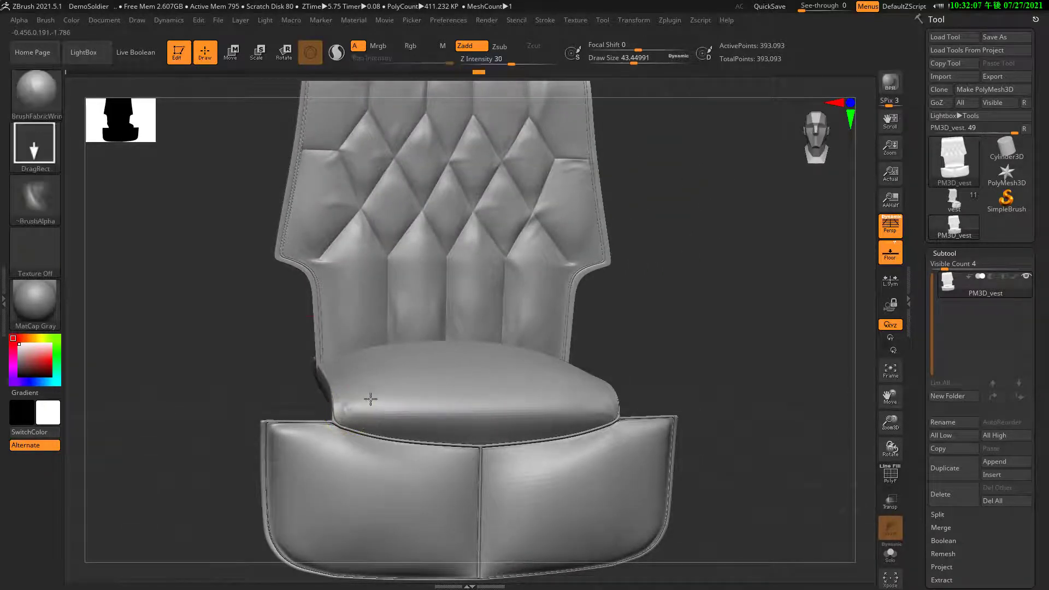
{"action": "mouse_move", "coordinate": [398, 479]}
{"action": "right_mouse_down"}
{"action": "mouse_move", "coordinate": [421, 487]}
{"action": "mouse_move", "coordinate": [423, 462]}
{"action": "right_mouse_up"}
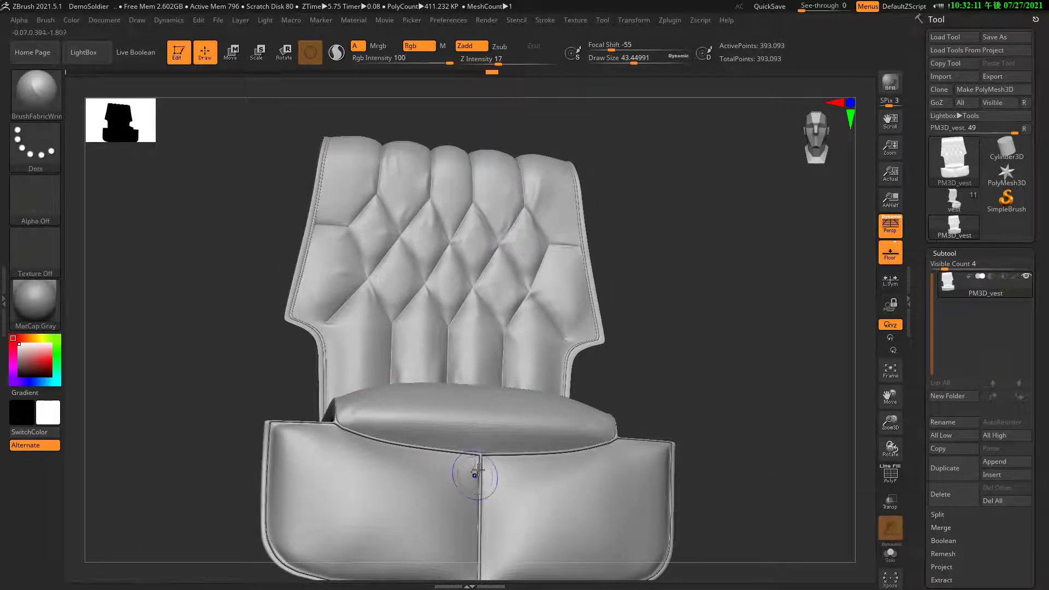
{"action": "mouse_move", "coordinate": [543, 490]}
{"action": "right_mouse_down"}
{"action": "mouse_move", "coordinate": [504, 482]}
{"action": "mouse_move", "coordinate": [586, 457]}
{"action": "right_mouse_up"}
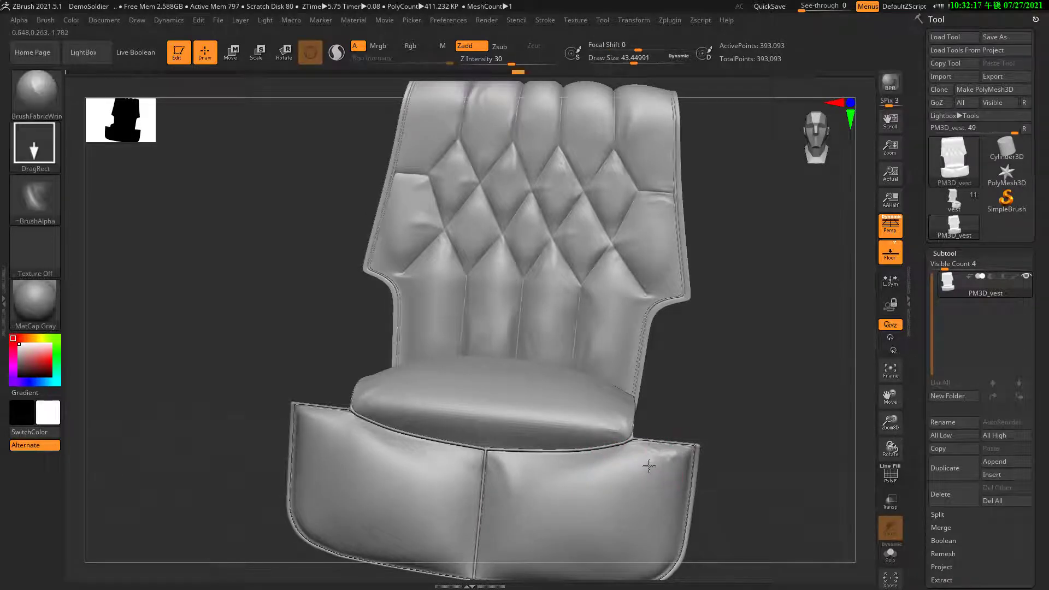
Add wrinkle creases to the seat cushion's upper-left corner from a straight front view.
{"action": "key", "text": "shift"}
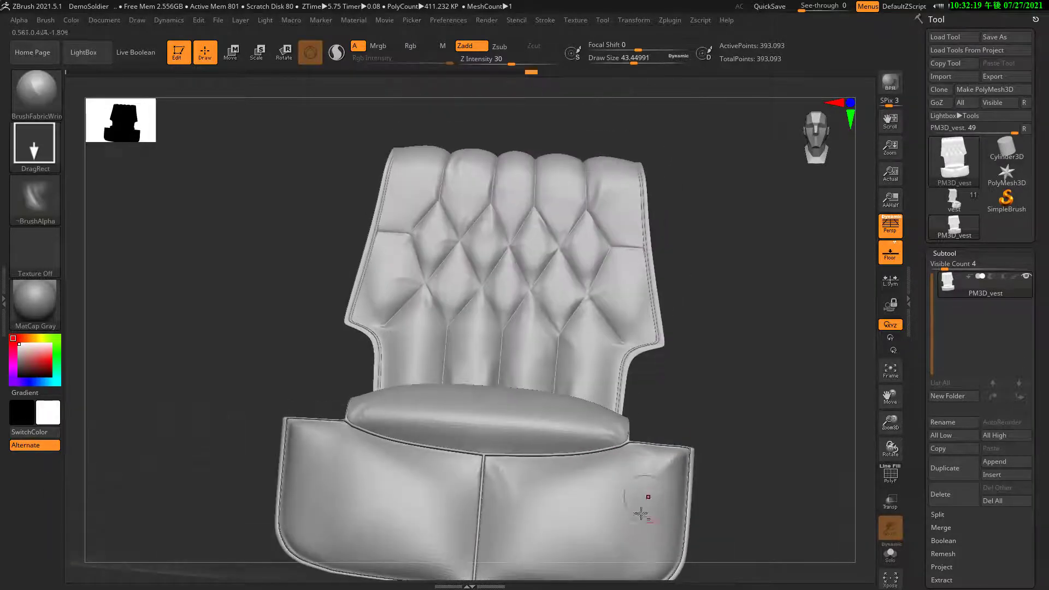
{"action": "right_click_drag", "start_coordinate": [636, 499], "coordinate": [655, 426]}
{"action": "key", "text": "shift"}
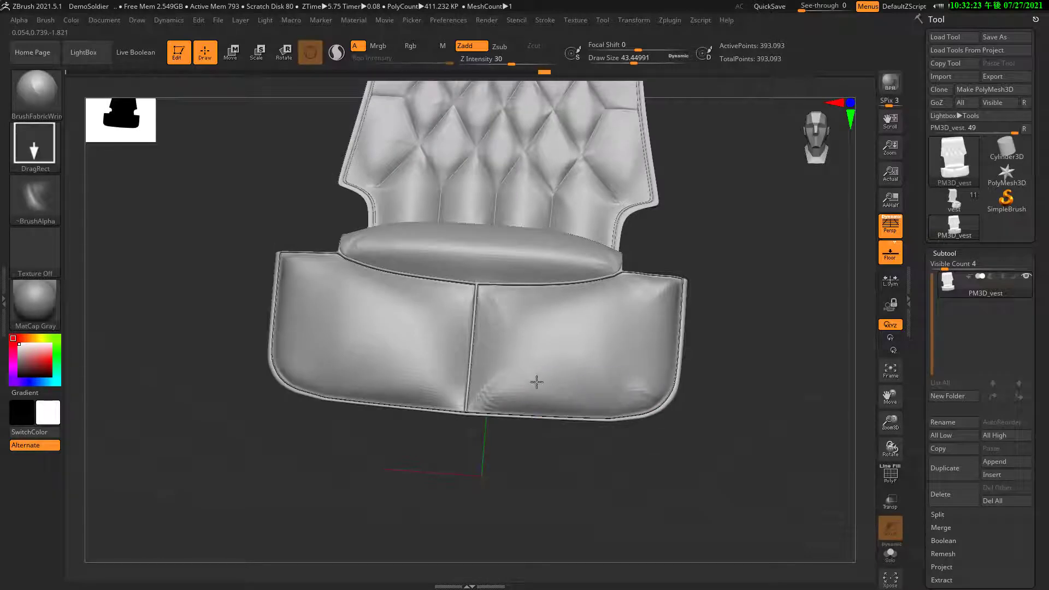
{"action": "key", "text": "shift"}
{"action": "right_click_drag", "start_coordinate": [537, 382], "coordinate": [486, 386]}
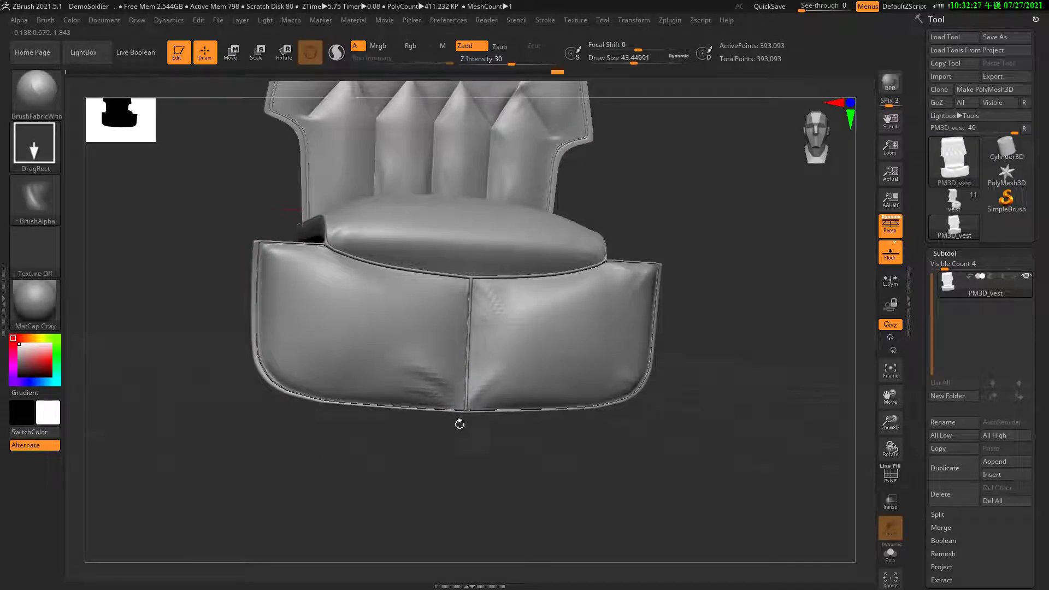
{"action": "key", "text": "shift"}
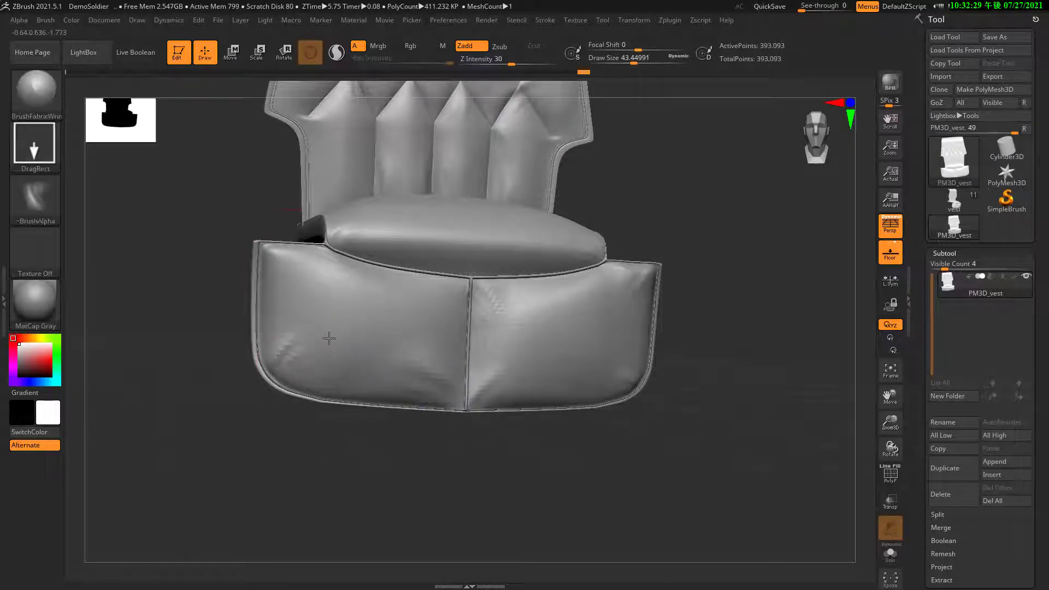
{"action": "key", "text": "shift"}
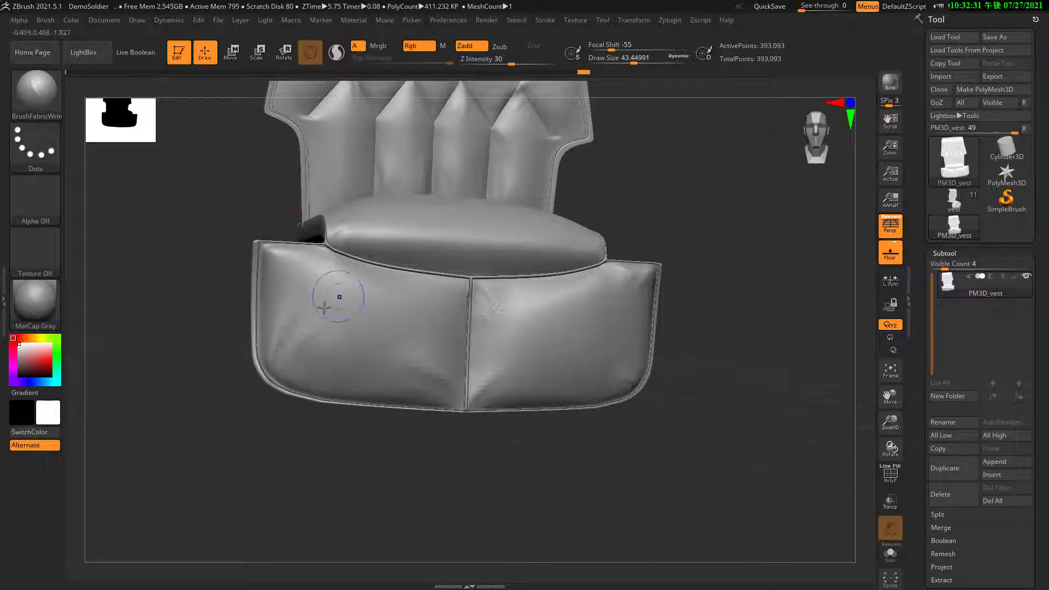
{"action": "left_click_drag", "start_coordinate": [324, 318], "coordinate": [281, 317], "text": "shift"}
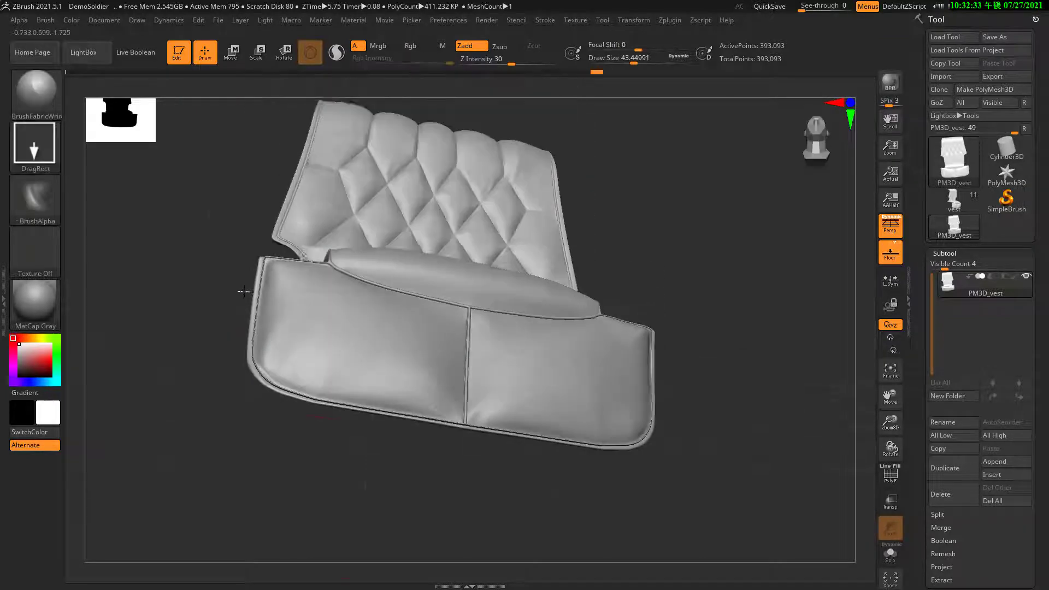
{"action": "left_click_drag", "start_coordinate": [276, 258], "coordinate": [300, 294]}
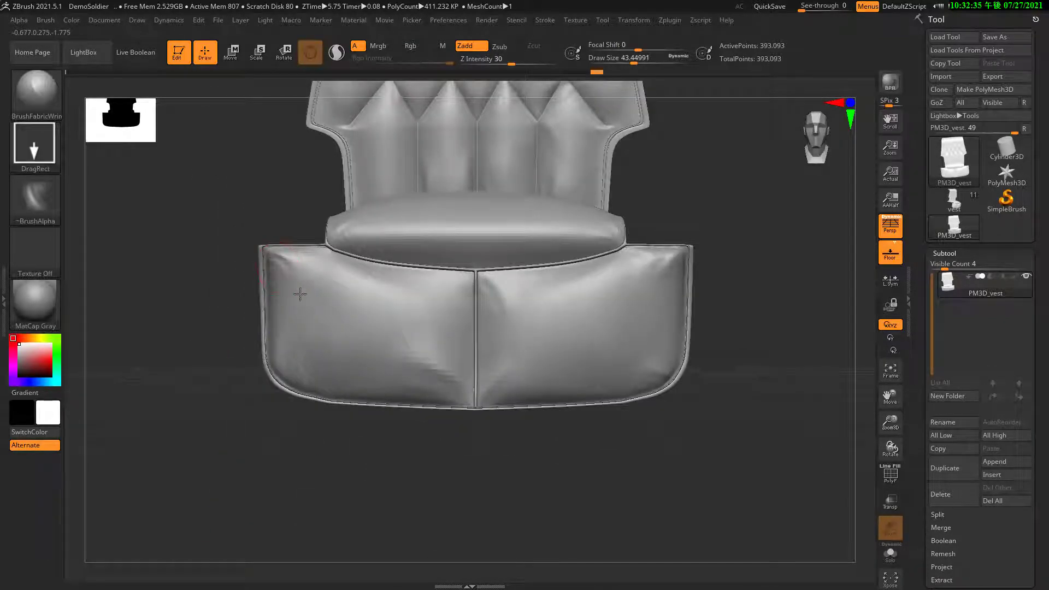
{"action": "key", "text": "shift"}
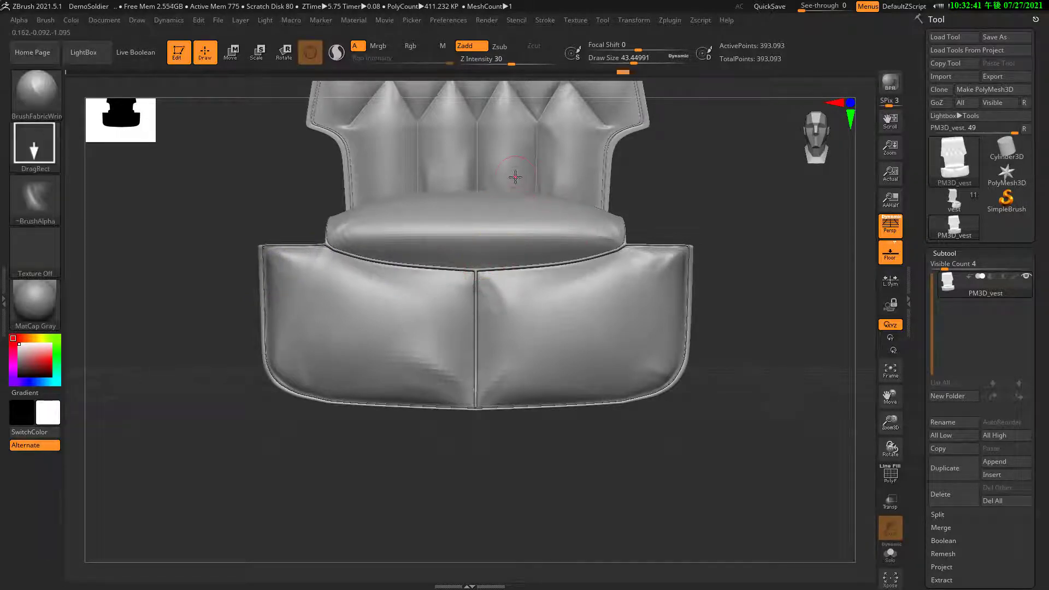
{"action": "mouse_move", "coordinate": [515, 177]}
{"action": "left_mouse_down", "text": "alt"}
{"action": "mouse_move", "coordinate": [499, 288]}
{"action": "mouse_move", "coordinate": [355, 256]}
{"action": "left_mouse_up", "text": "alt"}
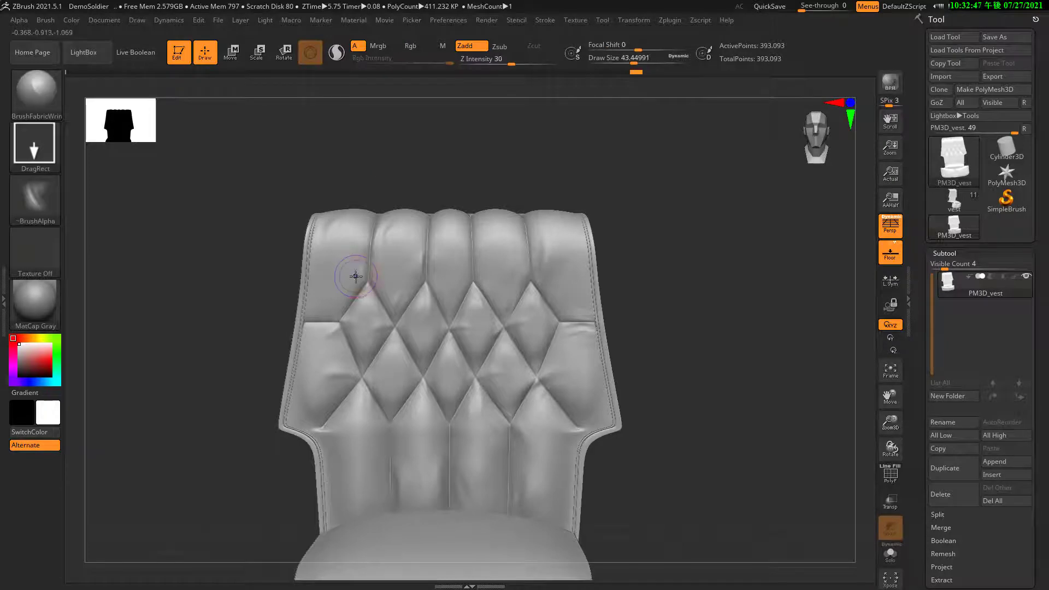
Reselect the fabric-wrinkle brush and stroke a wrinkle across the seat front.
{"action": "key", "text": "b"}
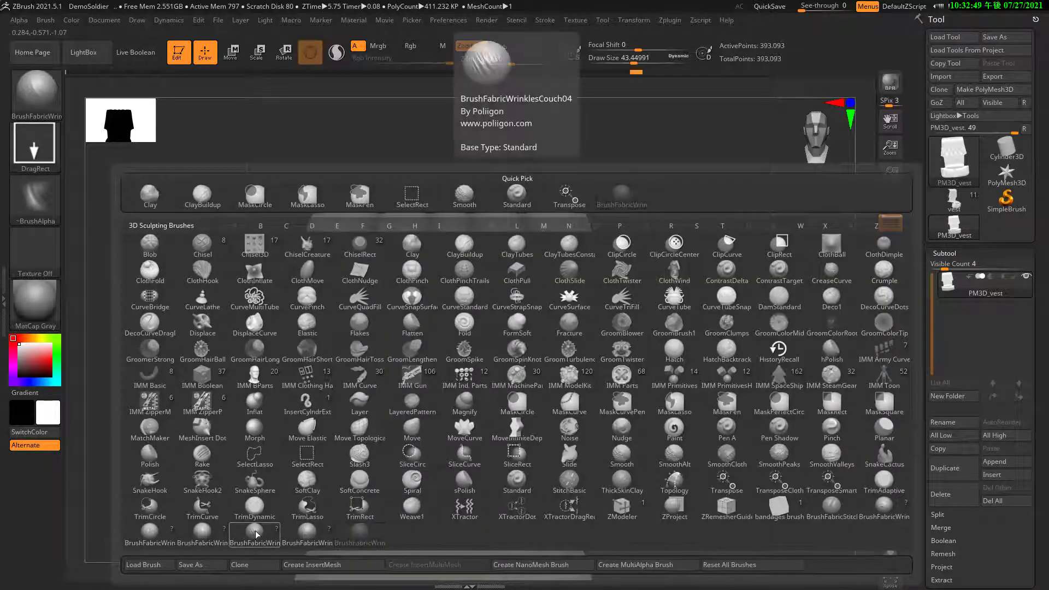
{"action": "left_click", "coordinate": [255, 530]}
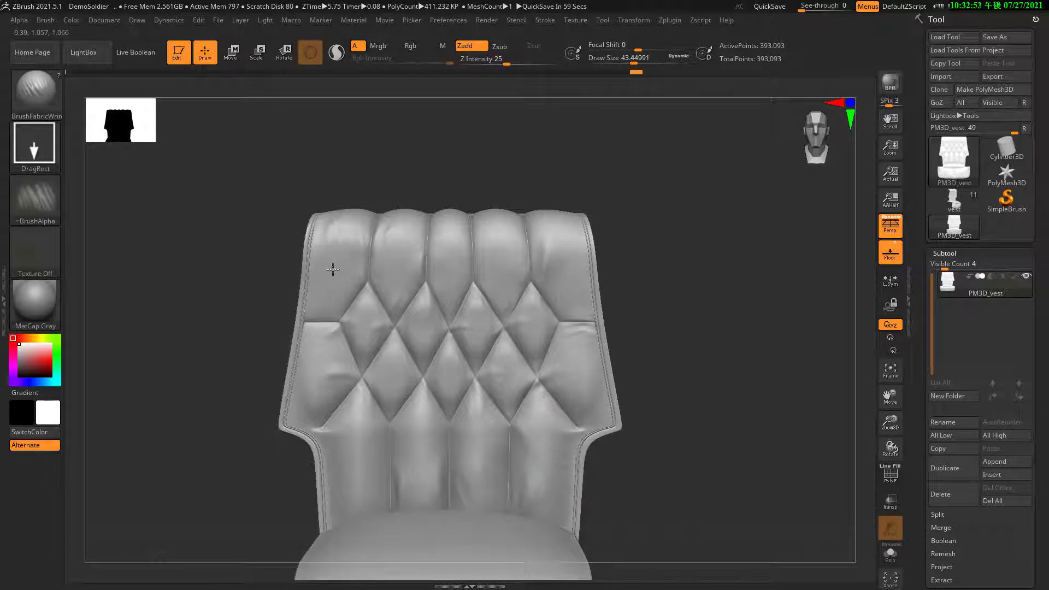
{"action": "right_click_drag", "start_coordinate": [331, 280], "coordinate": [372, 310], "text": "alt"}
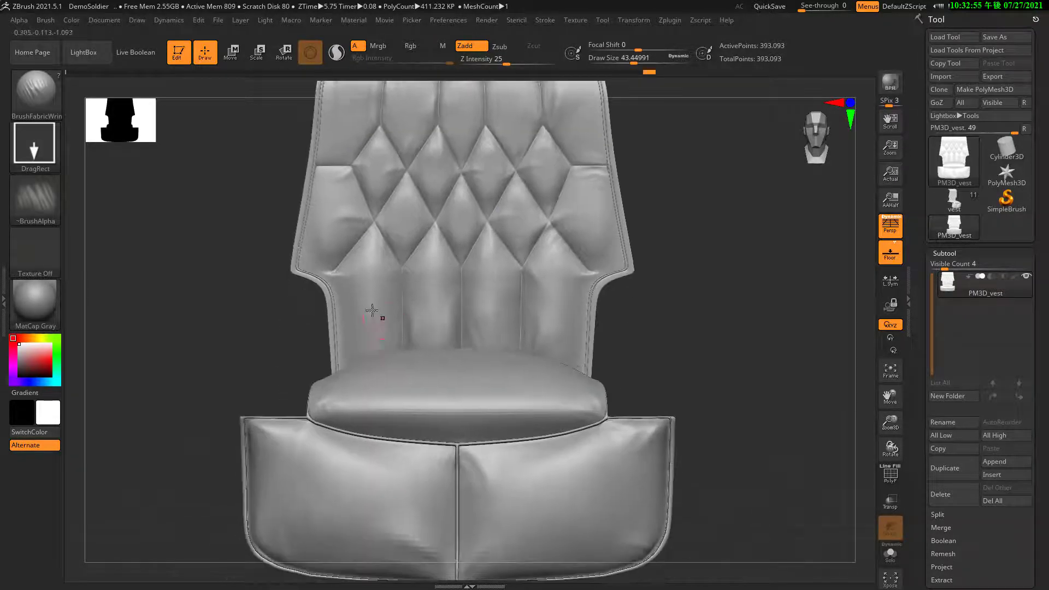
{"action": "key", "text": "shift"}
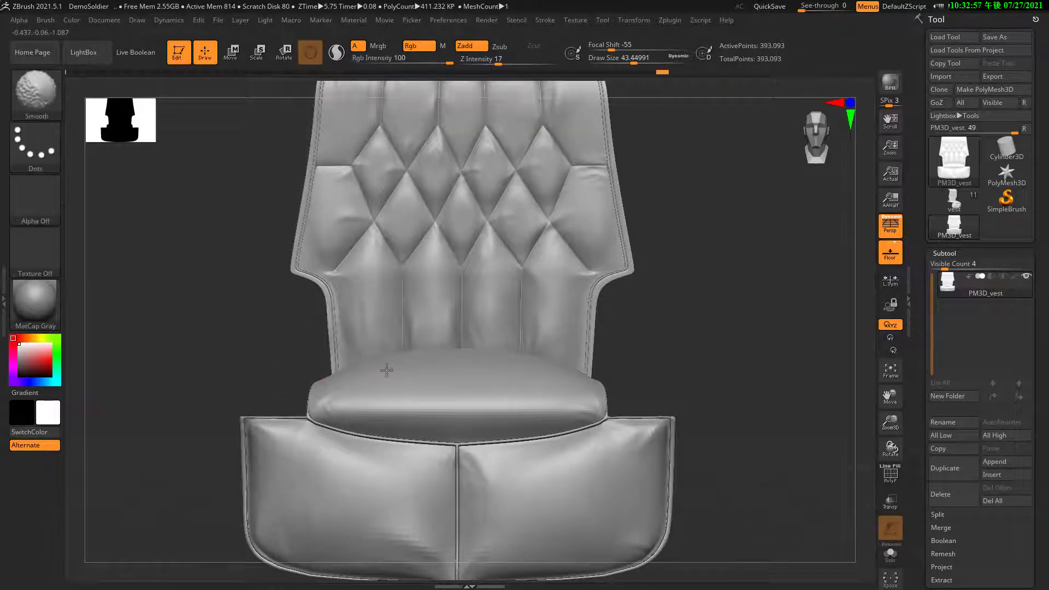
{"action": "mouse_move", "coordinate": [387, 370]}
{"action": "left_mouse_down", "text": "shift"}
{"action": "mouse_move", "coordinate": [446, 444]}
{"action": "mouse_move", "coordinate": [470, 433]}
{"action": "left_mouse_up", "text": "shift"}
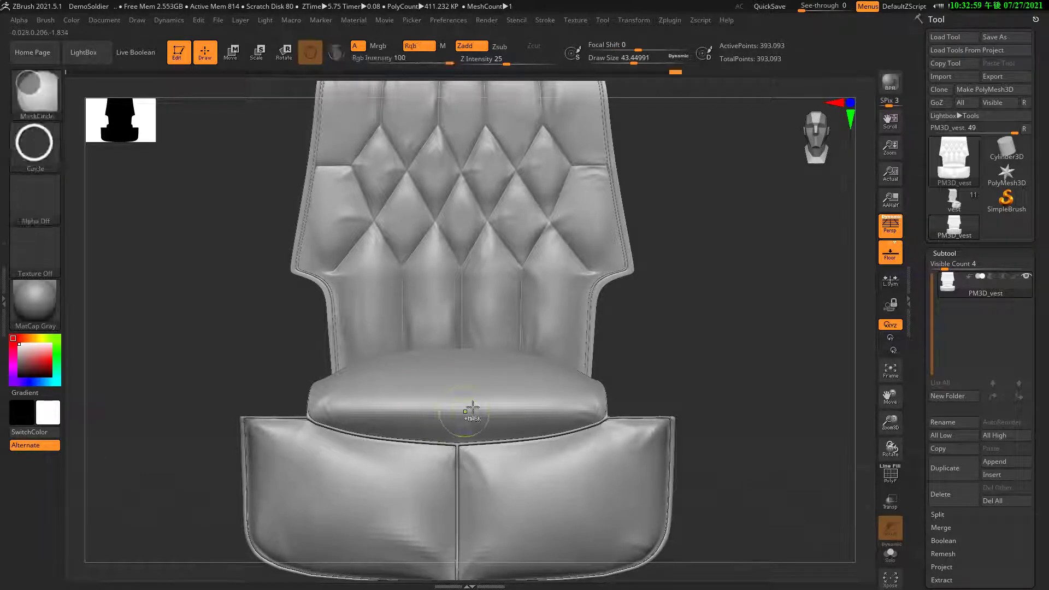
Raise the wrinkle brush Z Intensity from 25 to 39.
{"action": "key", "text": "space"}
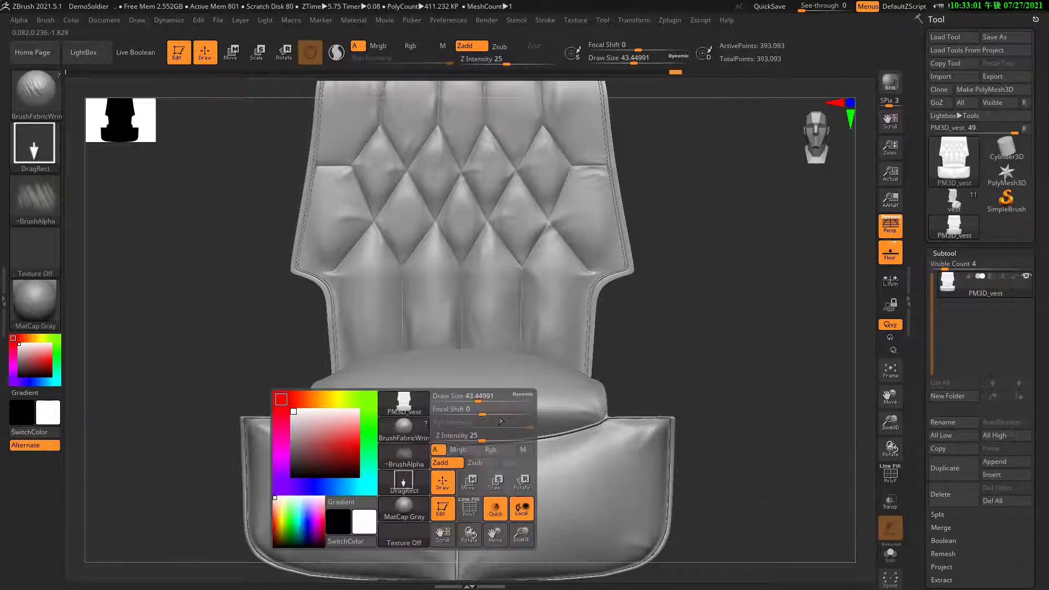
{"action": "left_click_drag", "start_coordinate": [476, 437], "coordinate": [489, 440]}
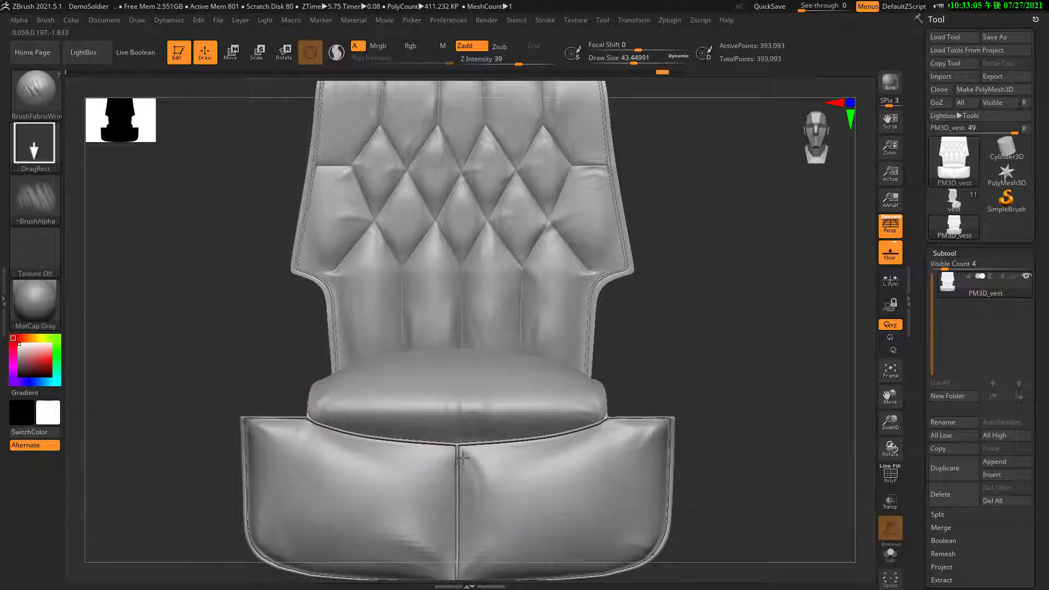
{"action": "mouse_move", "coordinate": [473, 403]}
{"action": "right_mouse_down"}
{"action": "mouse_move", "coordinate": [464, 430]}
{"action": "mouse_move", "coordinate": [480, 394]}
{"action": "right_mouse_up"}
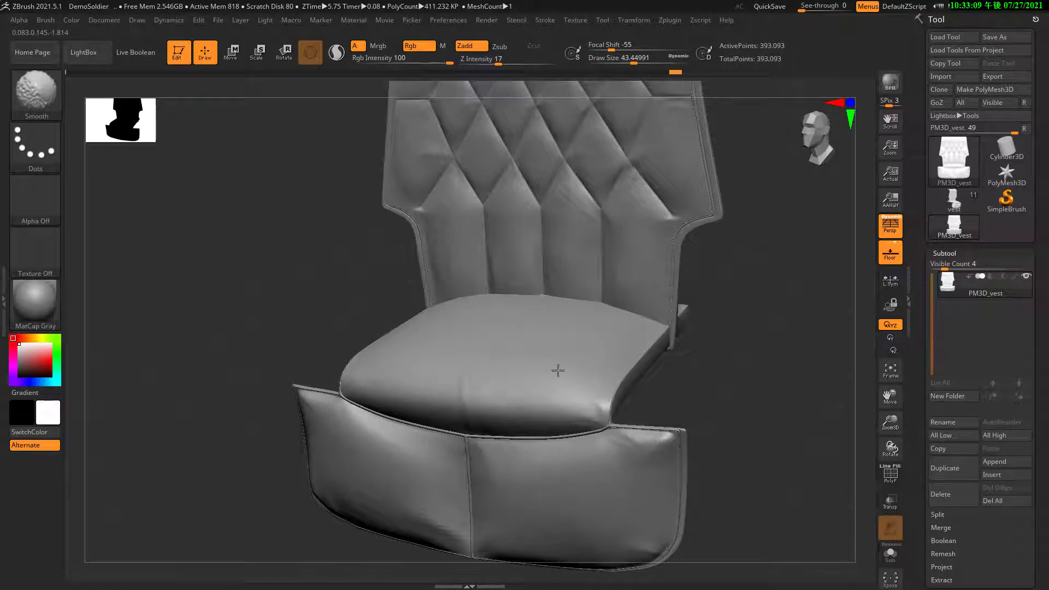
{"action": "mouse_move", "coordinate": [558, 371]}
{"action": "right_mouse_down"}
{"action": "mouse_move", "coordinate": [576, 344]}
{"action": "mouse_move", "coordinate": [569, 311]}
{"action": "mouse_move", "coordinate": [559, 333]}
{"action": "right_mouse_up"}
{"action": "left_click", "coordinate": [555, 322], "text": "ctrl"}
{"action": "left_click_drag", "start_coordinate": [543, 341], "coordinate": [519, 345]}
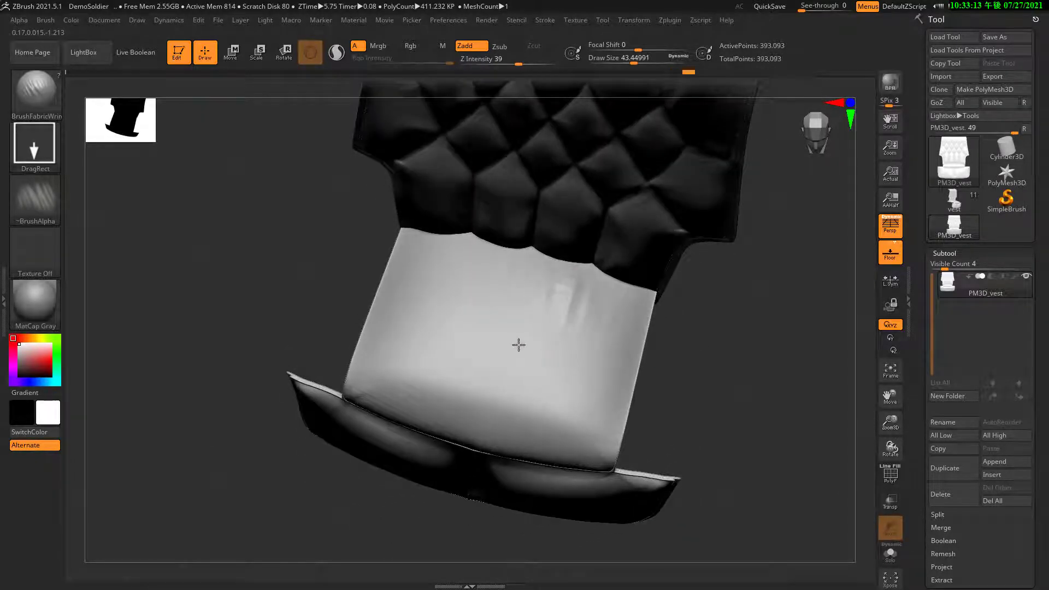
{"action": "key", "text": "shift"}
{"action": "right_click_drag", "start_coordinate": [606, 311], "coordinate": [523, 281], "text": "shift"}
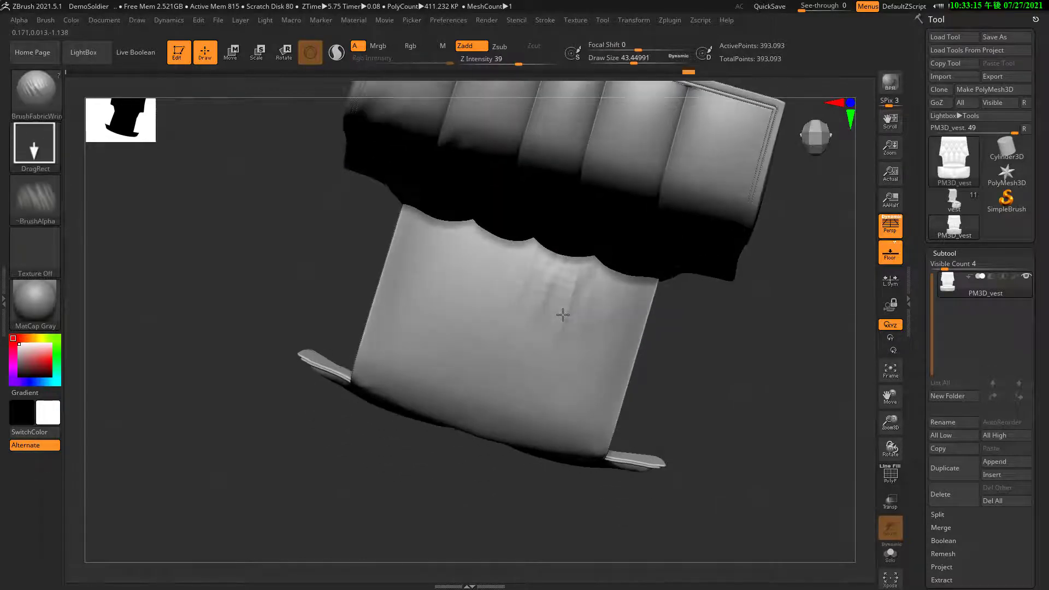
{"action": "mouse_move", "coordinate": [548, 334]}
{"action": "right_mouse_down"}
{"action": "mouse_move", "coordinate": [644, 411]}
{"action": "mouse_move", "coordinate": [436, 370]}
{"action": "mouse_move", "coordinate": [398, 405]}
{"action": "right_mouse_up"}
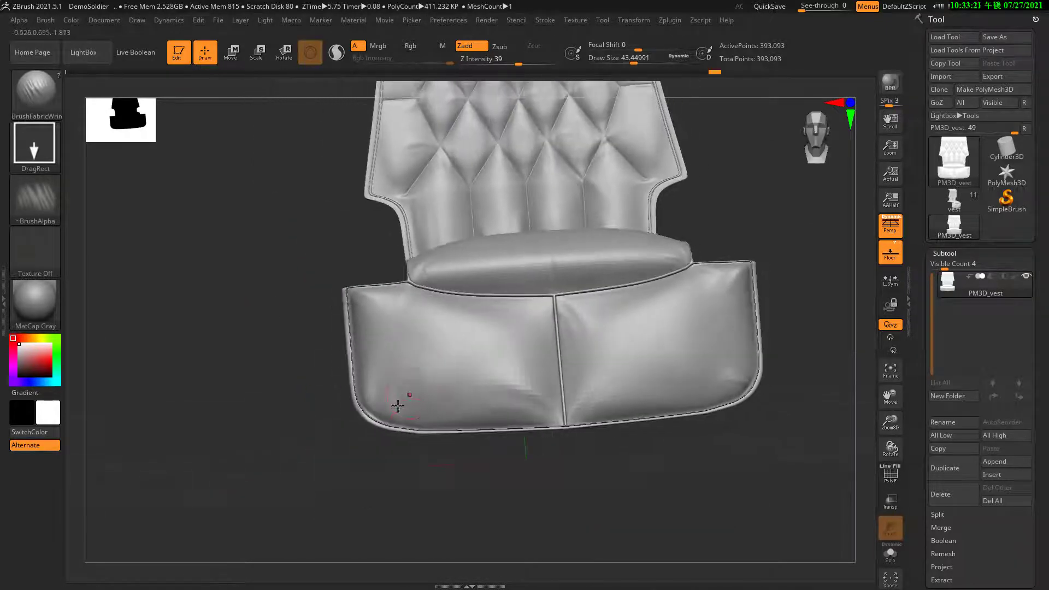
Stamp fabric wrinkles on the lower-left seat cushion and its lower edge, orbiting between strokes.
{"action": "key", "text": "shift"}
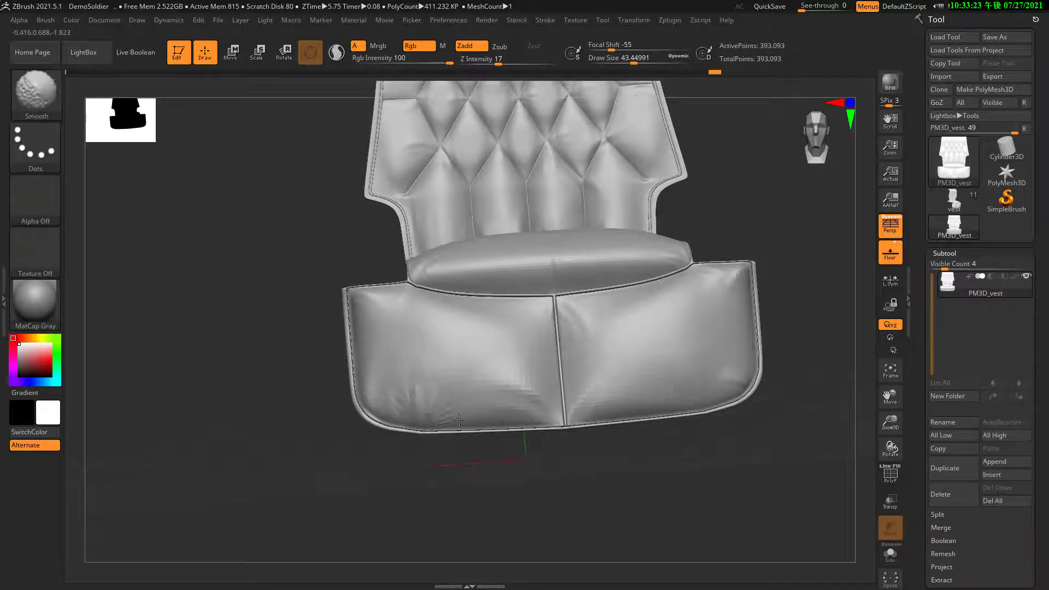
{"action": "mouse_move", "coordinate": [459, 420]}
{"action": "right_mouse_down", "text": "shift"}
{"action": "mouse_move", "coordinate": [464, 391]}
{"action": "mouse_move", "coordinate": [459, 398]}
{"action": "mouse_move", "coordinate": [476, 400]}
{"action": "right_mouse_up", "text": "shift"}
{"action": "key", "text": "ctrl"}
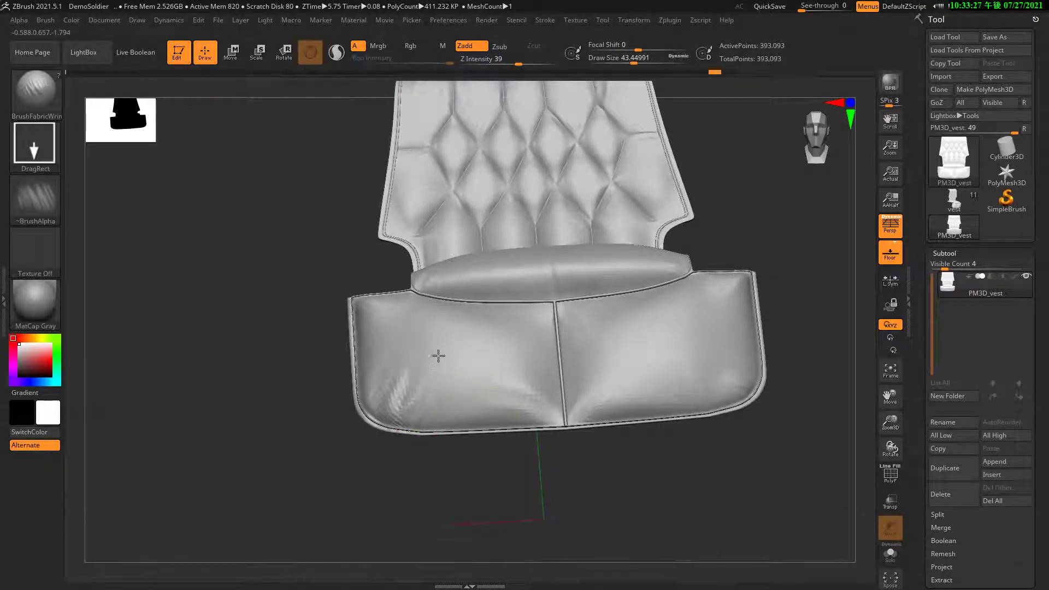
{"action": "mouse_move", "coordinate": [438, 356]}
{"action": "left_mouse_down"}
{"action": "mouse_move", "coordinate": [455, 321]}
{"action": "mouse_move", "coordinate": [393, 383]}
{"action": "mouse_move", "coordinate": [407, 376]}
{"action": "left_mouse_up"}
{"action": "key", "text": "shift"}
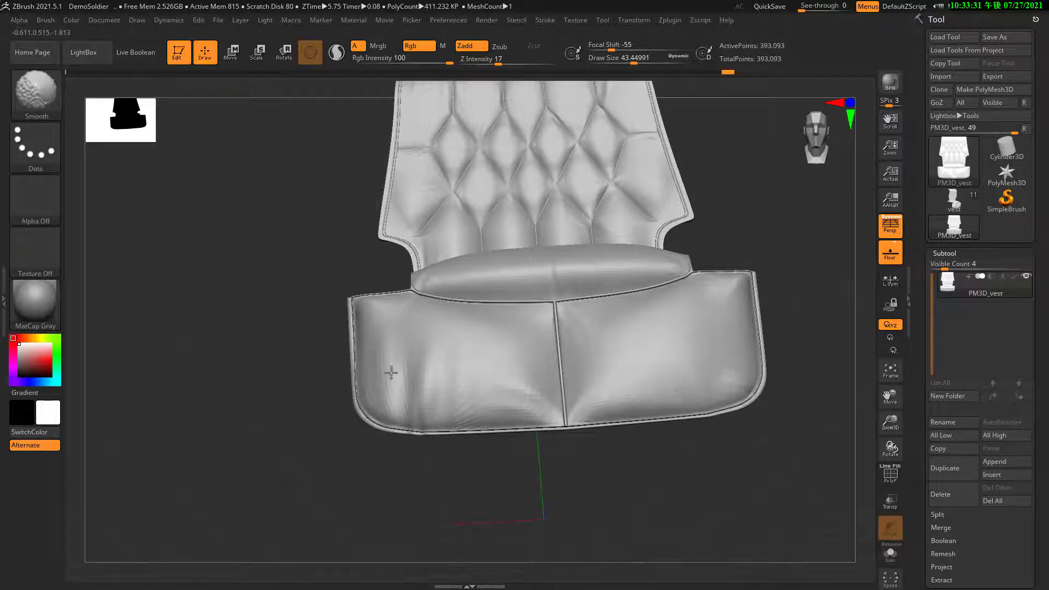
{"action": "right_click_drag", "start_coordinate": [464, 363], "coordinate": [588, 368]}
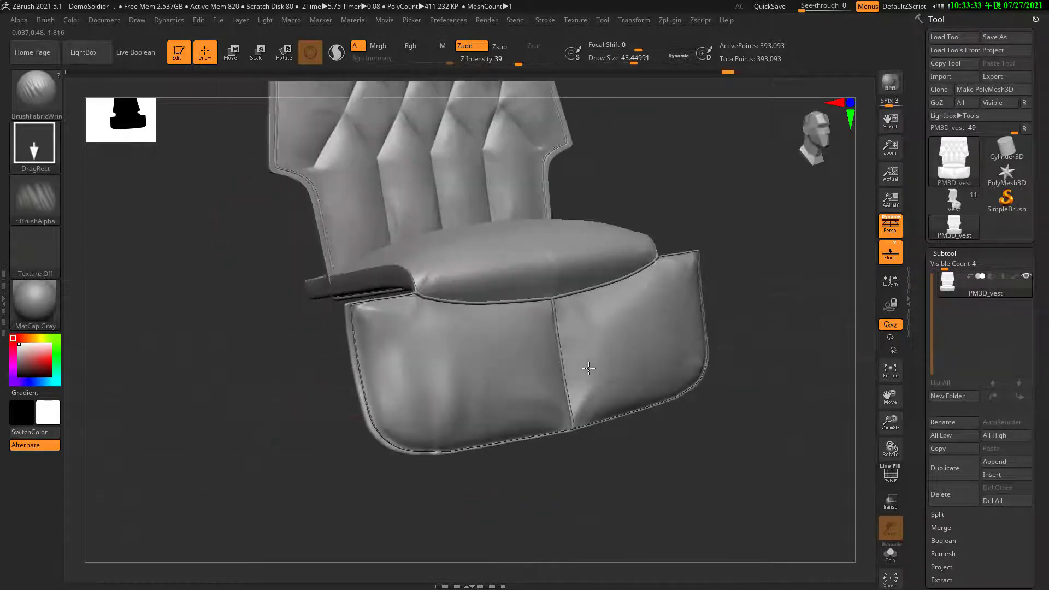
{"action": "right_click_drag", "start_coordinate": [454, 251], "coordinate": [423, 263]}
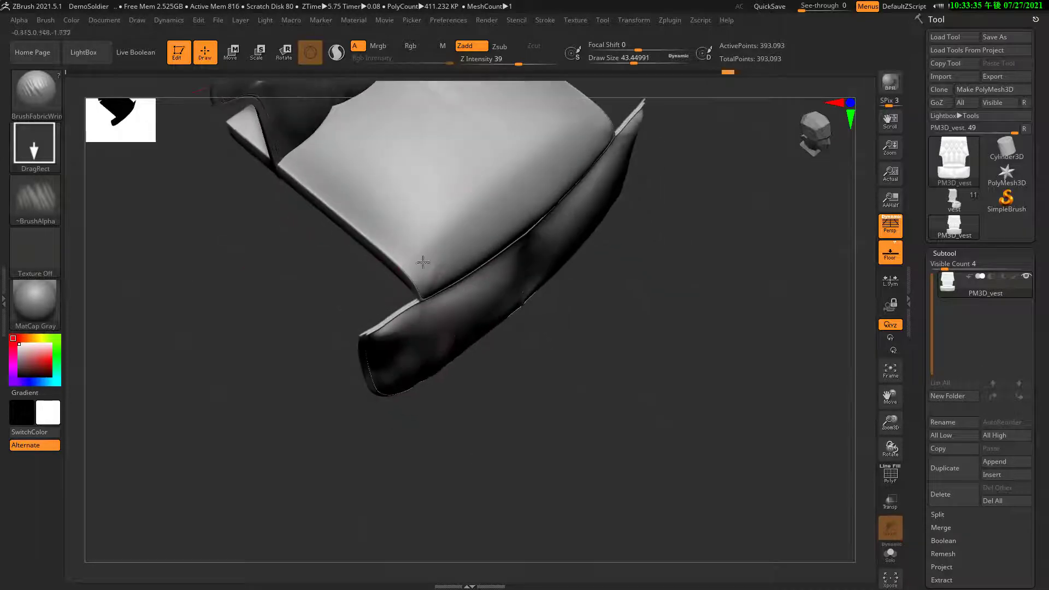
{"action": "left_click_drag", "start_coordinate": [423, 263], "coordinate": [389, 279]}
{"action": "mouse_move", "coordinate": [405, 251]}
{"action": "right_mouse_down"}
{"action": "mouse_move", "coordinate": [496, 304]}
{"action": "mouse_move", "coordinate": [523, 262]}
{"action": "right_mouse_up"}
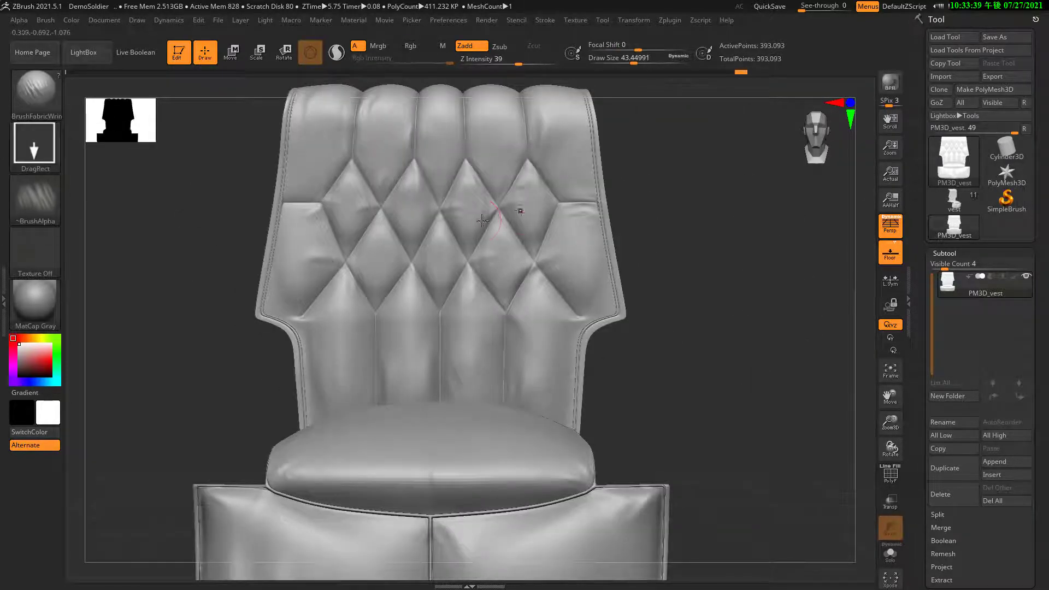
Sculpt a fabric wrinkle into the backrest and smooth its creases, checking from several angles.
{"action": "right_click_drag", "start_coordinate": [518, 211], "coordinate": [611, 403]}
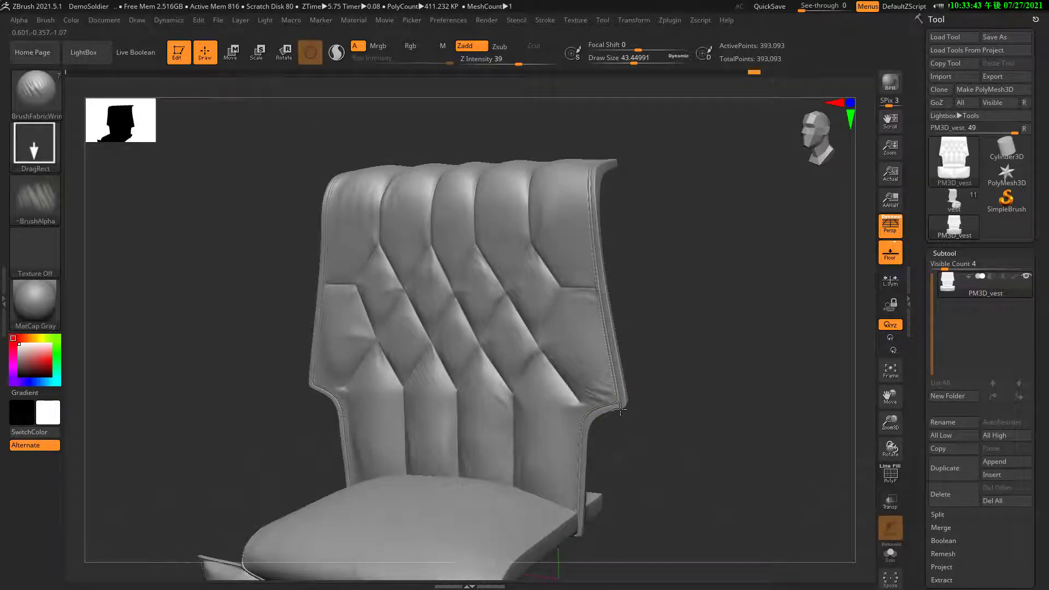
{"action": "key", "text": "shift"}
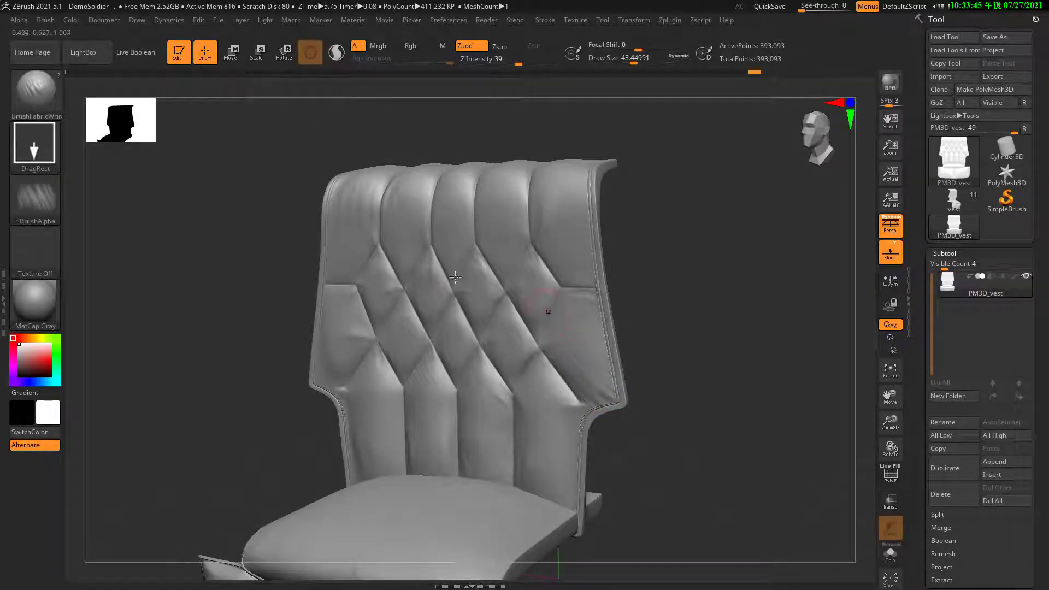
{"action": "right_click_drag", "start_coordinate": [467, 270], "coordinate": [290, 372], "text": "shift"}
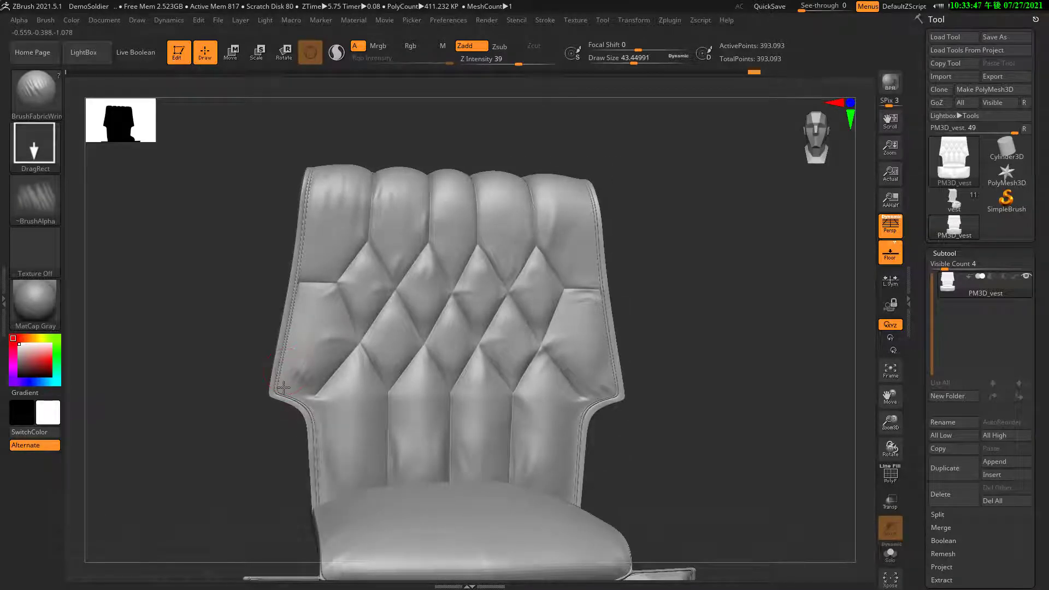
{"action": "left_click_drag", "start_coordinate": [284, 387], "coordinate": [291, 382]}
{"action": "key", "text": "shift"}
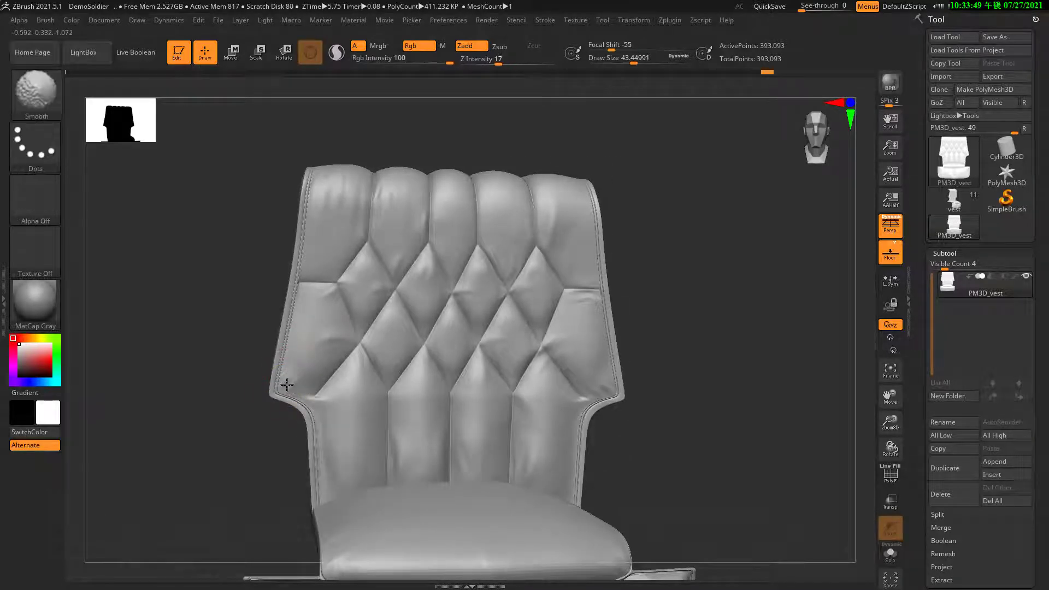
{"action": "right_click_drag", "start_coordinate": [350, 306], "coordinate": [348, 376]}
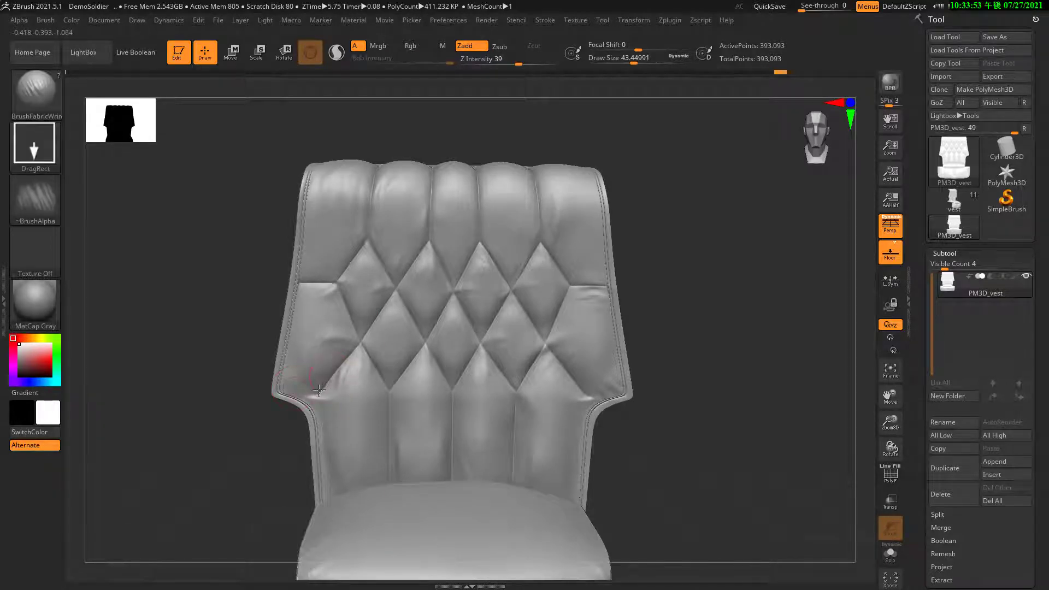
{"action": "key", "text": "shift"}
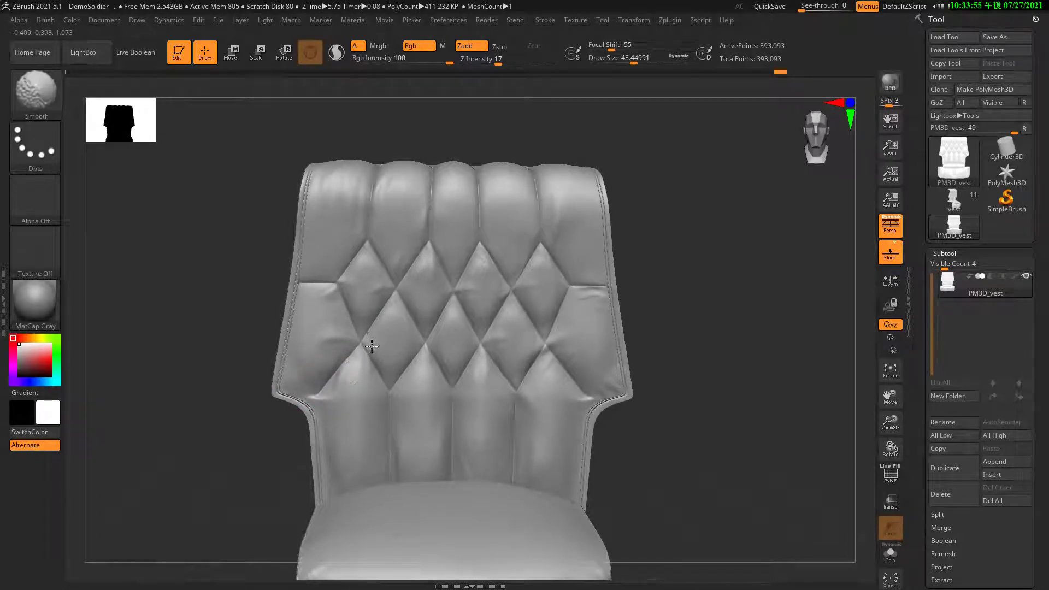
{"action": "right_click_drag", "start_coordinate": [438, 331], "coordinate": [441, 328]}
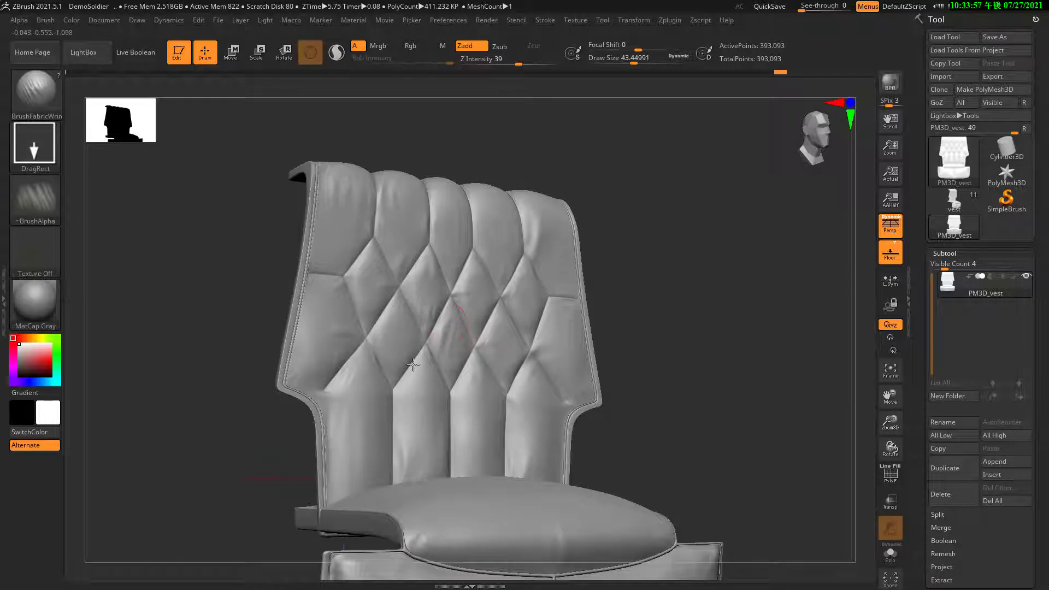
{"action": "key", "text": "shift"}
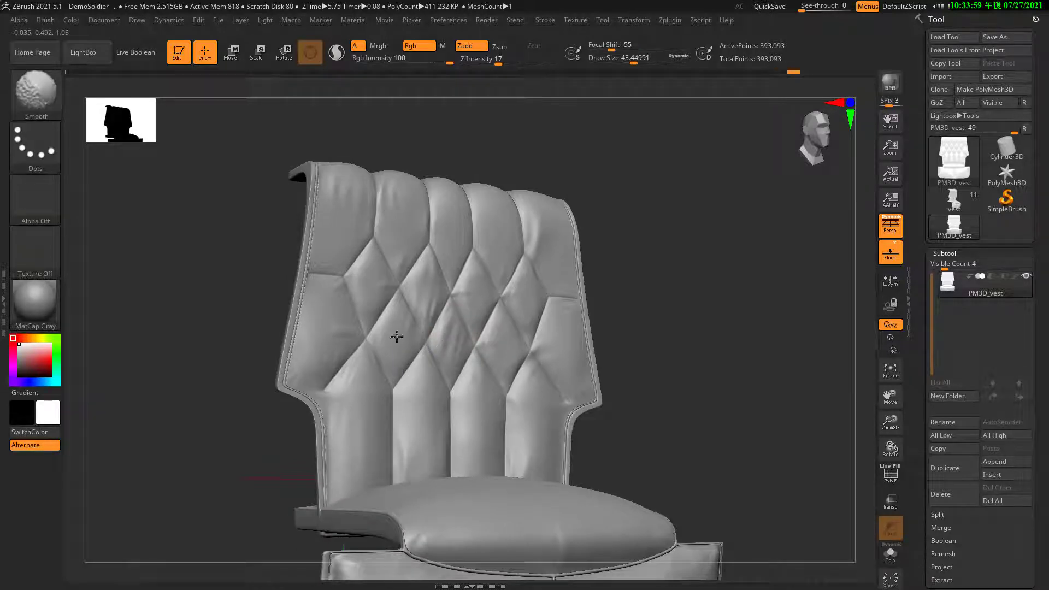
{"action": "right_click_drag", "start_coordinate": [453, 318], "coordinate": [516, 311]}
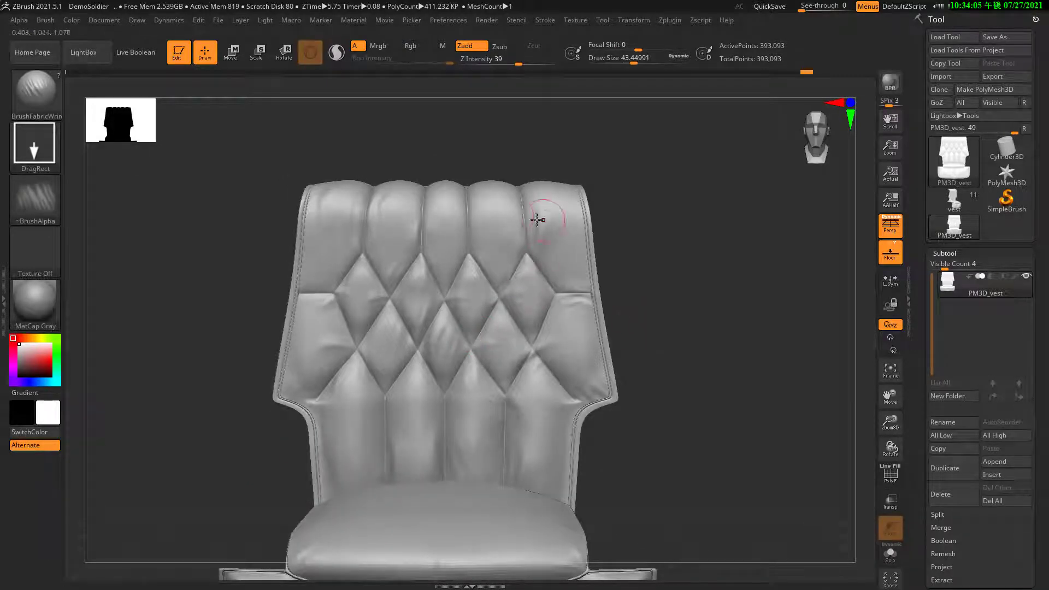
{"action": "key", "text": "shift"}
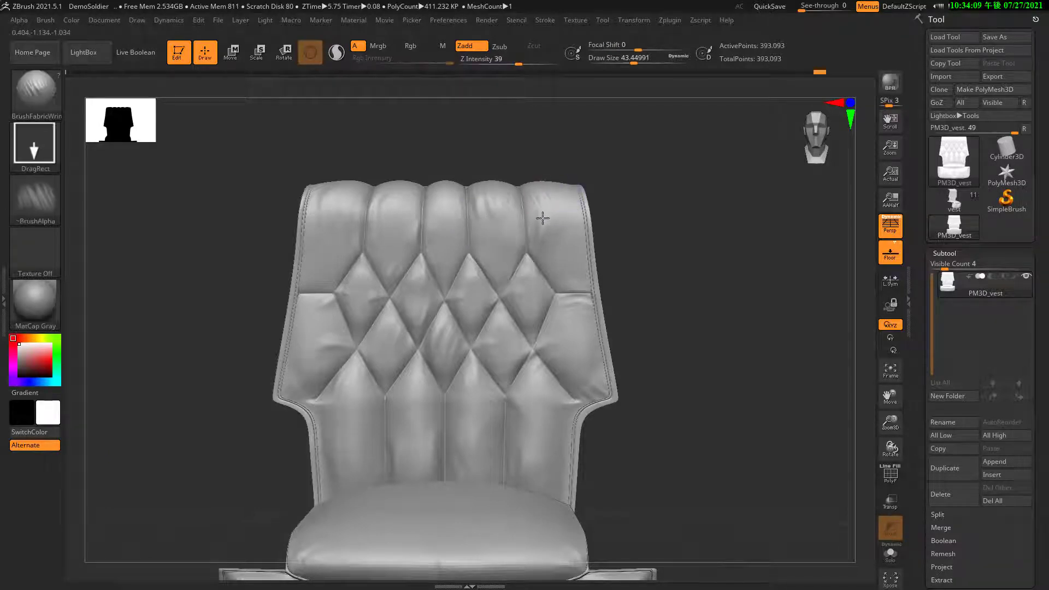
{"action": "key", "text": "shift"}
{"action": "key", "text": "shift"}
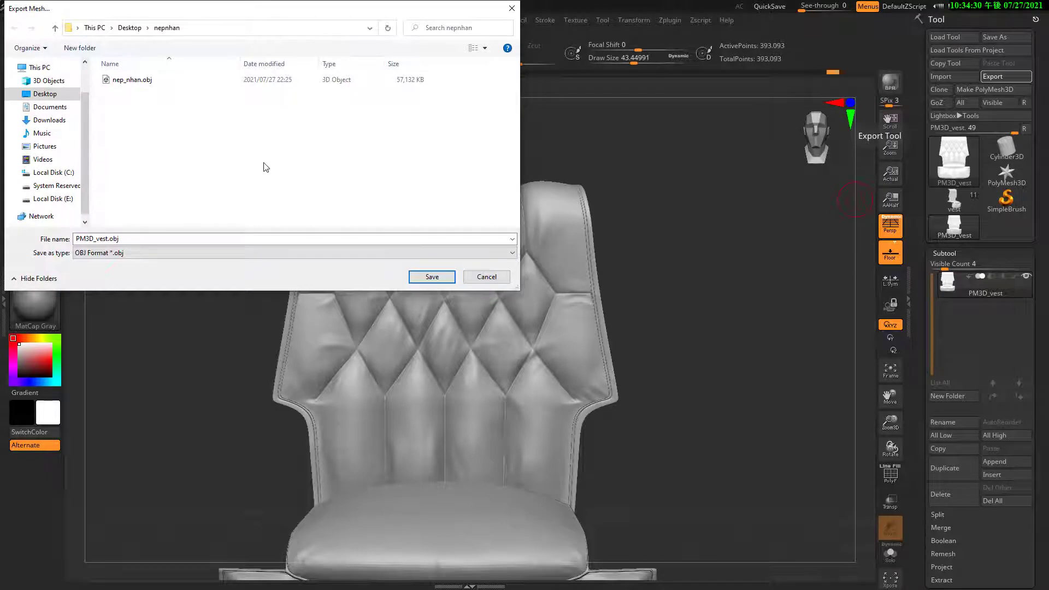
Change the existing nep_nhan.obj file name to nep_nhan_tomax.obj and save the export.
{"action": "left_click", "coordinate": [141, 80]}
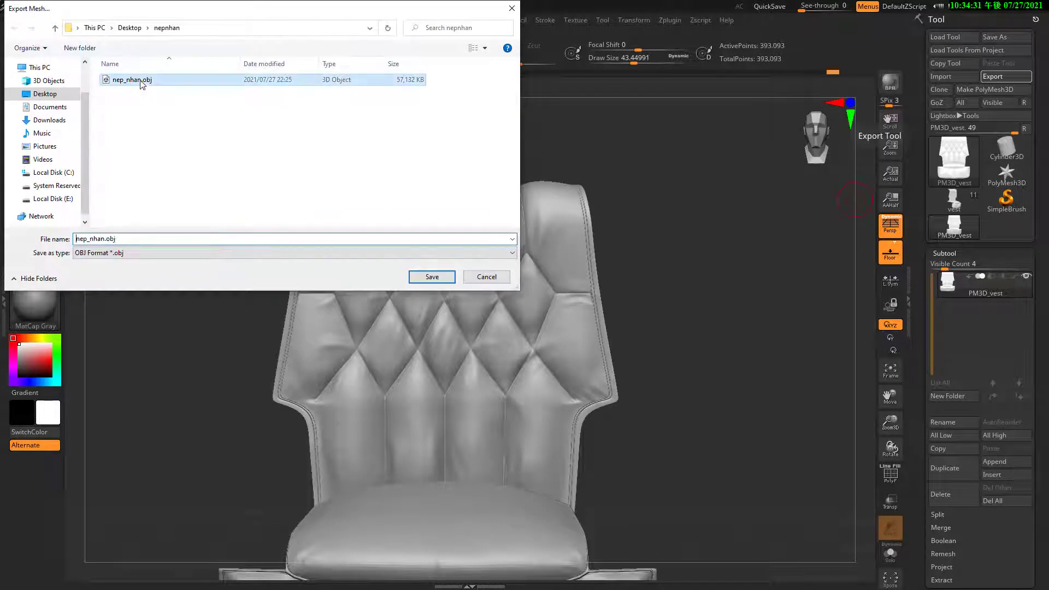
{"action": "left_click", "coordinate": [110, 239]}
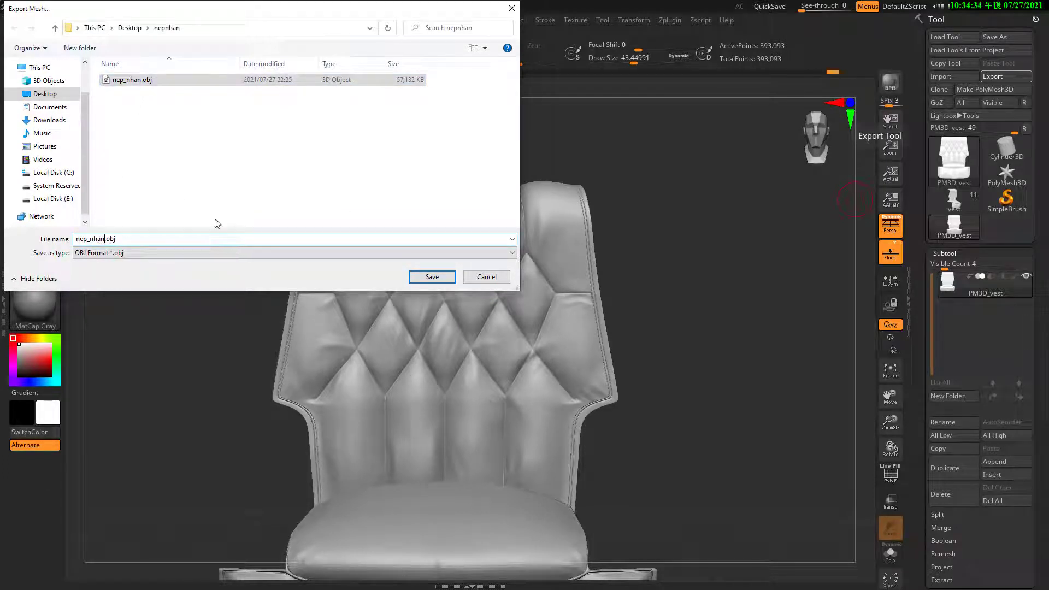
{"action": "type", "text": "_tomax"}
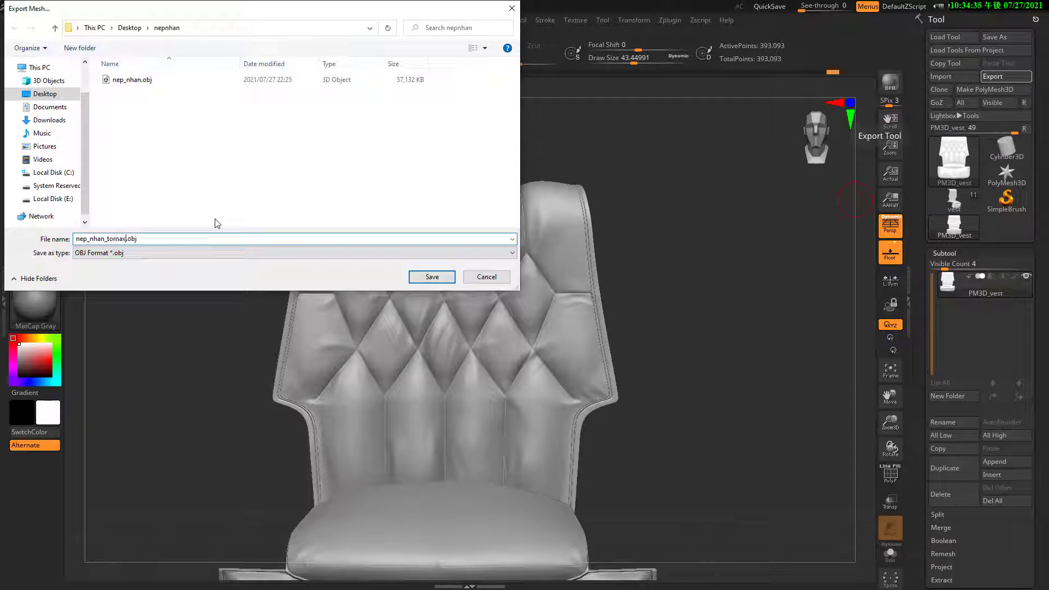
{"action": "key", "text": "Return"}
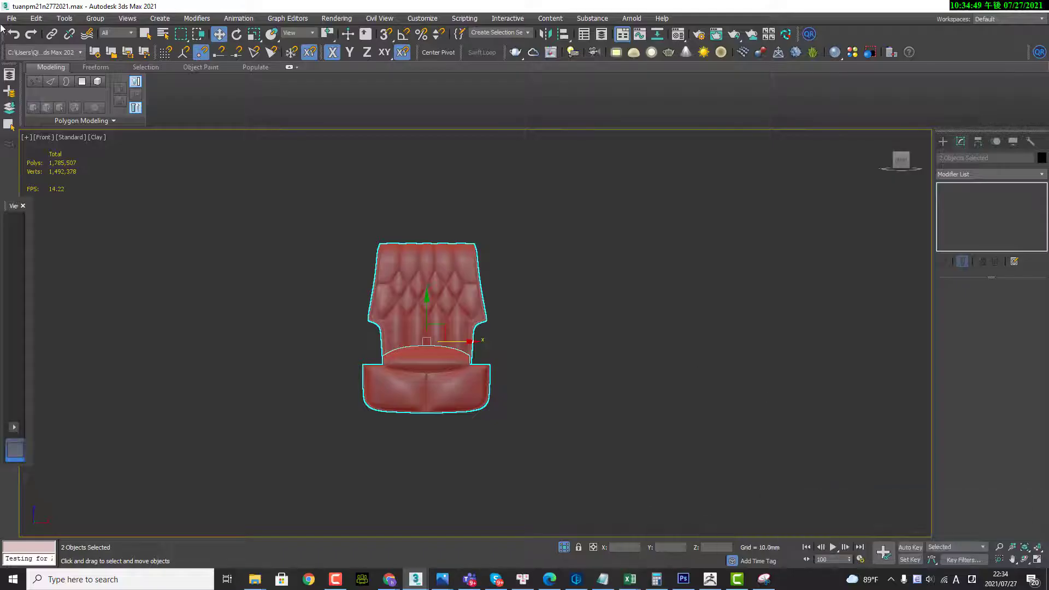
Import nep_nhan_tomax.obj from the nepnhan folder, skipping the missing map and closing the summary.
{"action": "left_click", "coordinate": [12, 18]}
{"action": "mouse_move", "coordinate": [24, 166]}
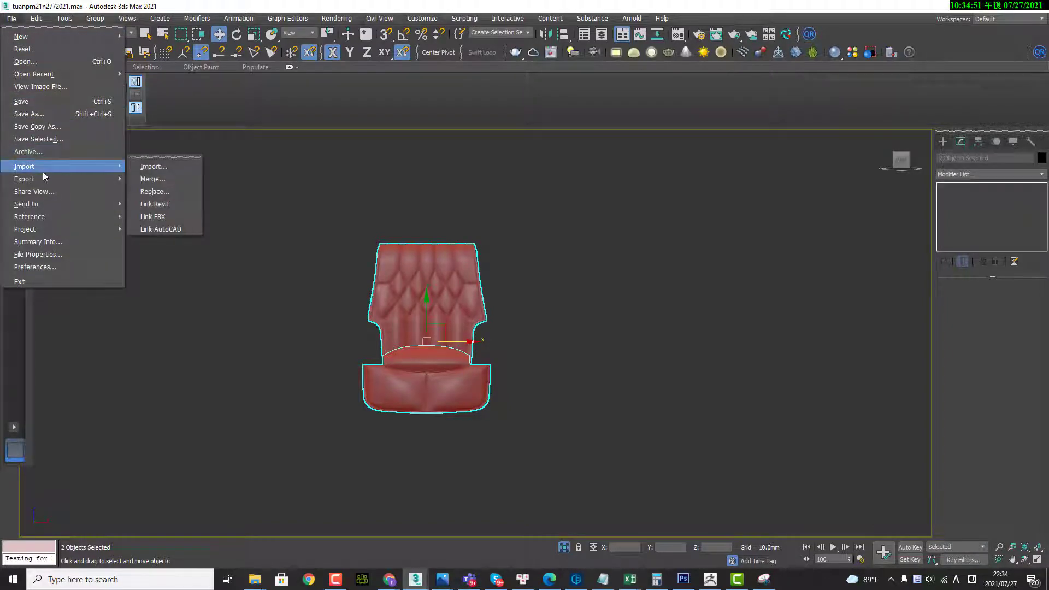
{"action": "left_click", "coordinate": [137, 167]}
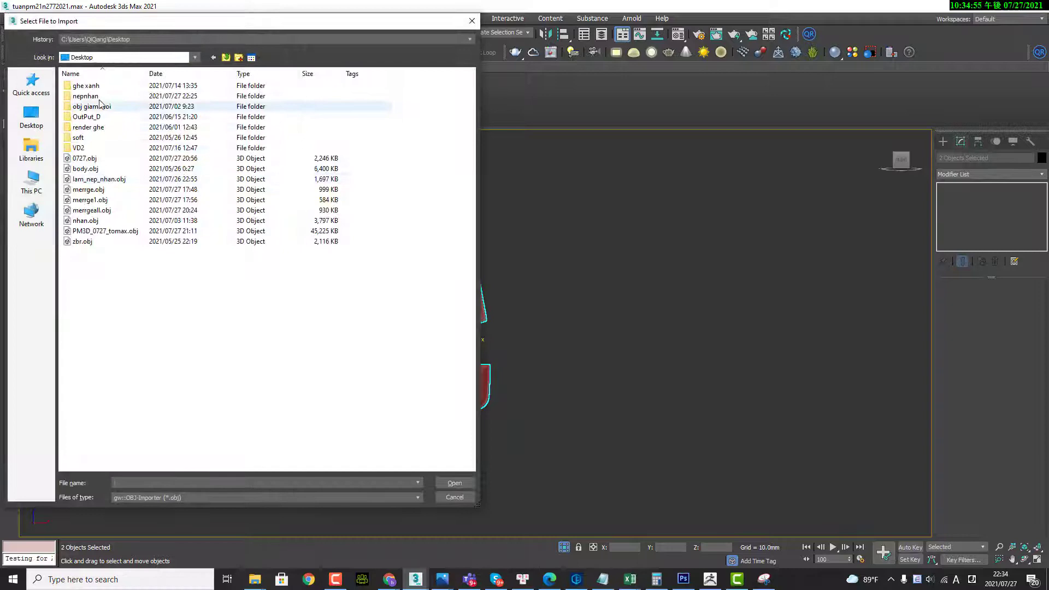
{"action": "double_click", "coordinate": [100, 104]}
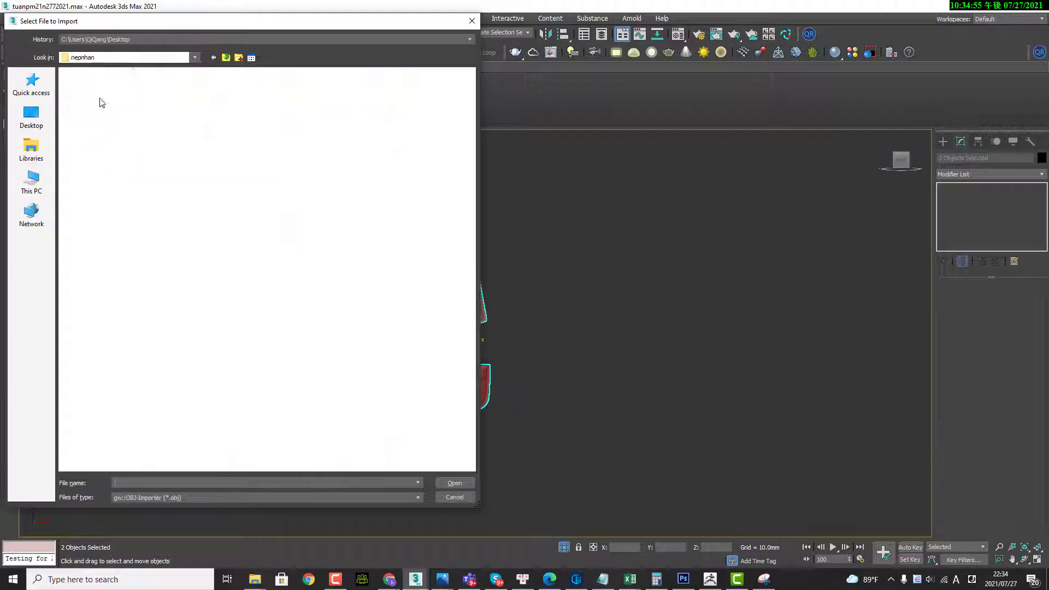
{"action": "double_click", "coordinate": [104, 100]}
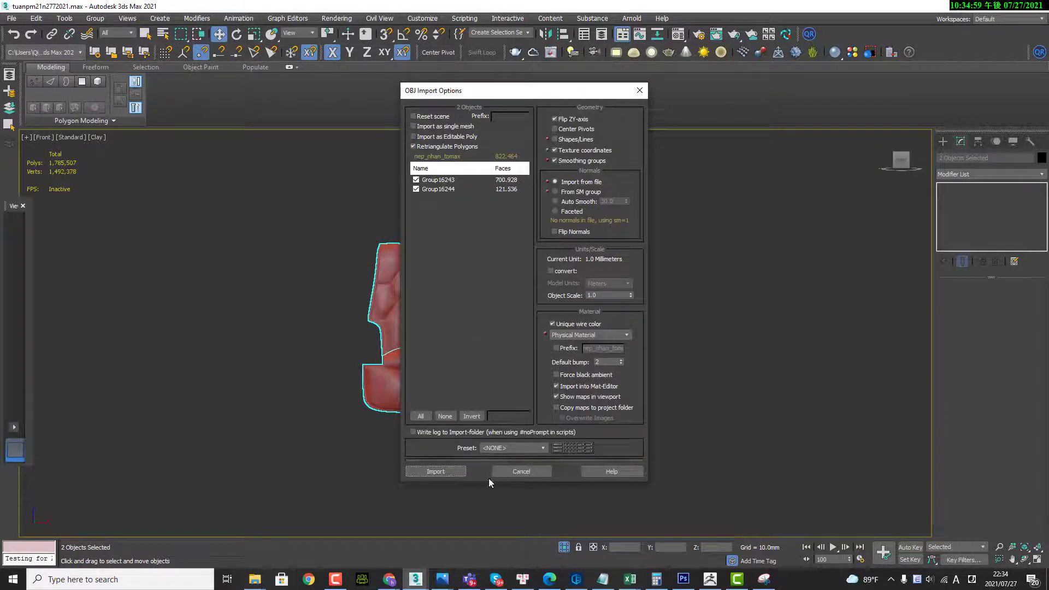
{"action": "left_click", "coordinate": [446, 471]}
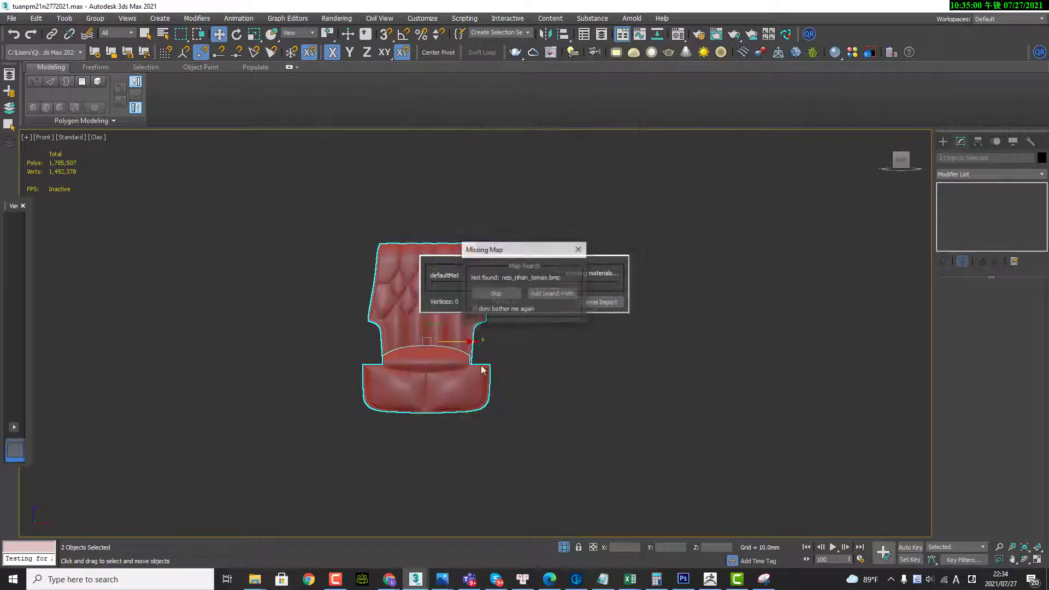
{"action": "left_click", "coordinate": [514, 297]}
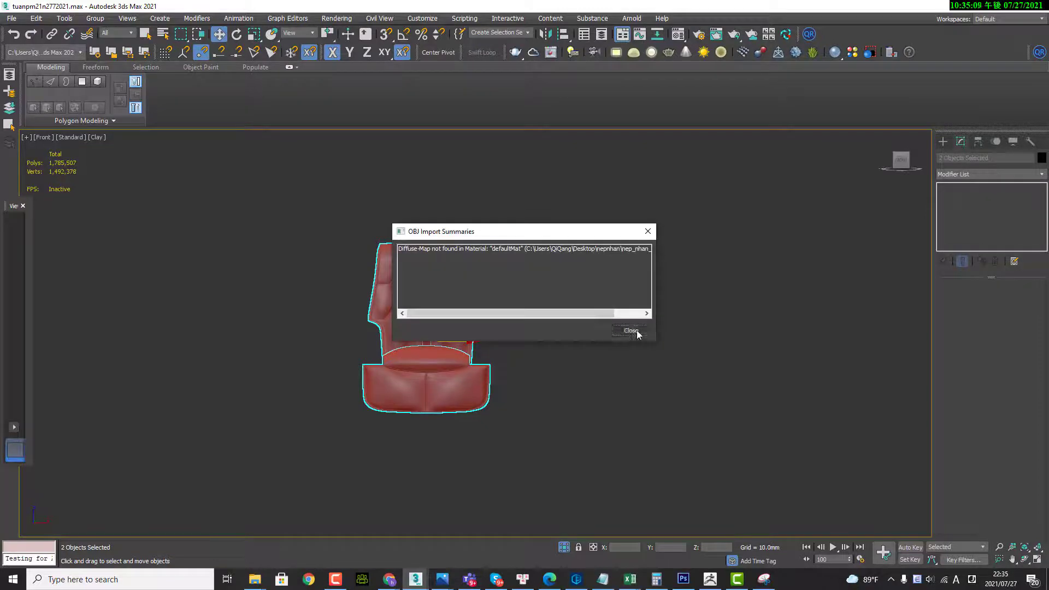
{"action": "left_click", "coordinate": [636, 331]}
{"action": "scroll", "coordinate": [442, 320], "scroll_direction": "up", "scroll_amount": 2}
{"action": "scroll", "coordinate": [459, 319], "scroll_direction": "up", "scroll_amount": 2}
Start copying the imported backrest and seat, cancel, and orbit to inspect them.
{"action": "scroll", "coordinate": [486, 340], "scroll_direction": "down", "scroll_amount": 3}
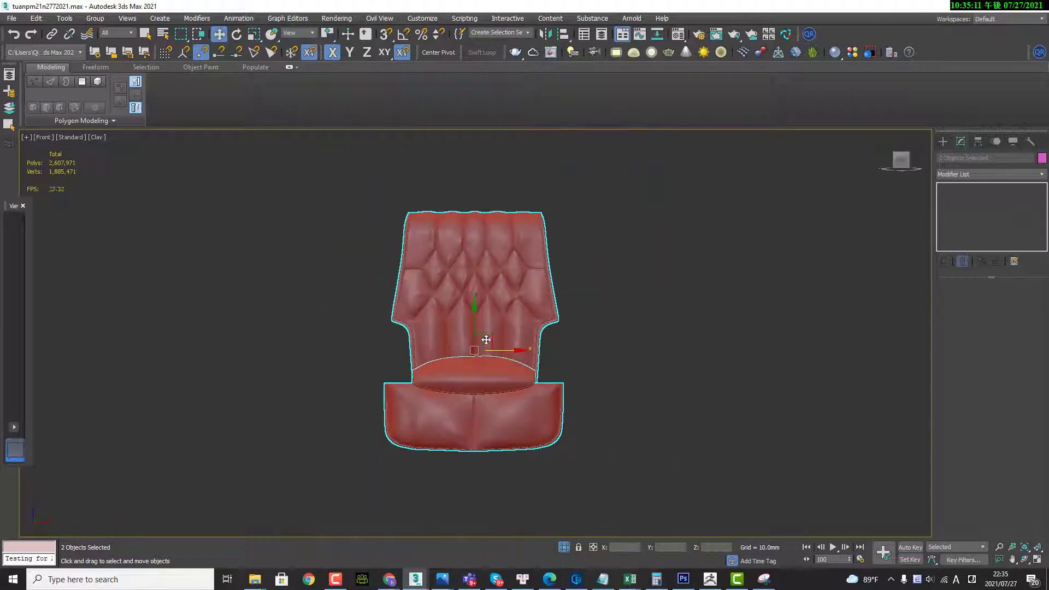
{"action": "left_click_drag", "start_coordinate": [514, 353], "coordinate": [673, 365], "text": "shift"}
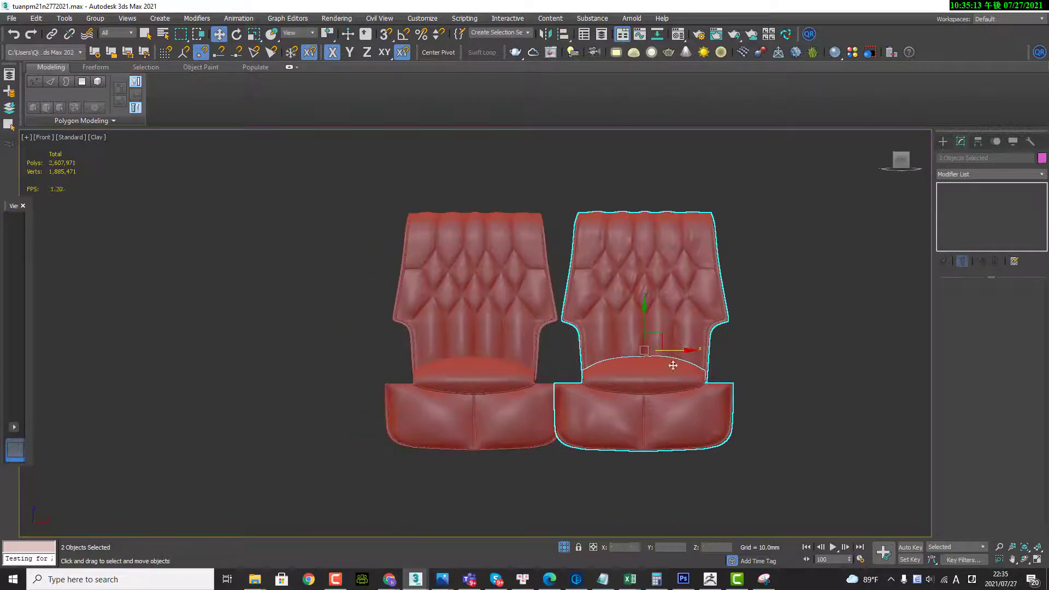
{"action": "right_click", "coordinate": [673, 365]}
{"action": "middle_click_drag", "start_coordinate": [579, 346], "coordinate": [553, 300], "text": "alt"}
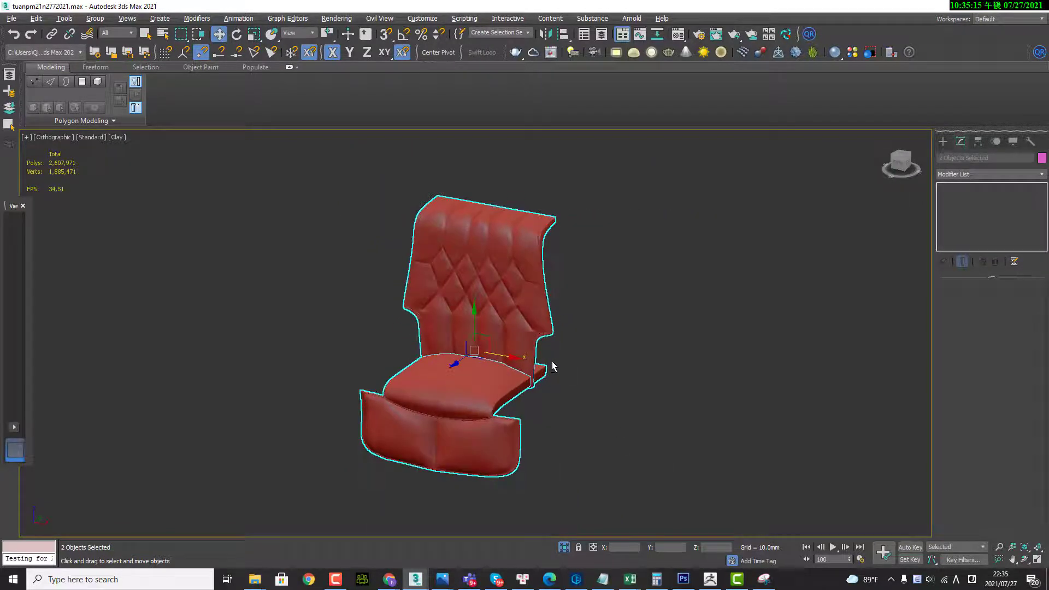
{"action": "middle_click_drag", "start_coordinate": [512, 357], "coordinate": [572, 508], "text": "alt"}
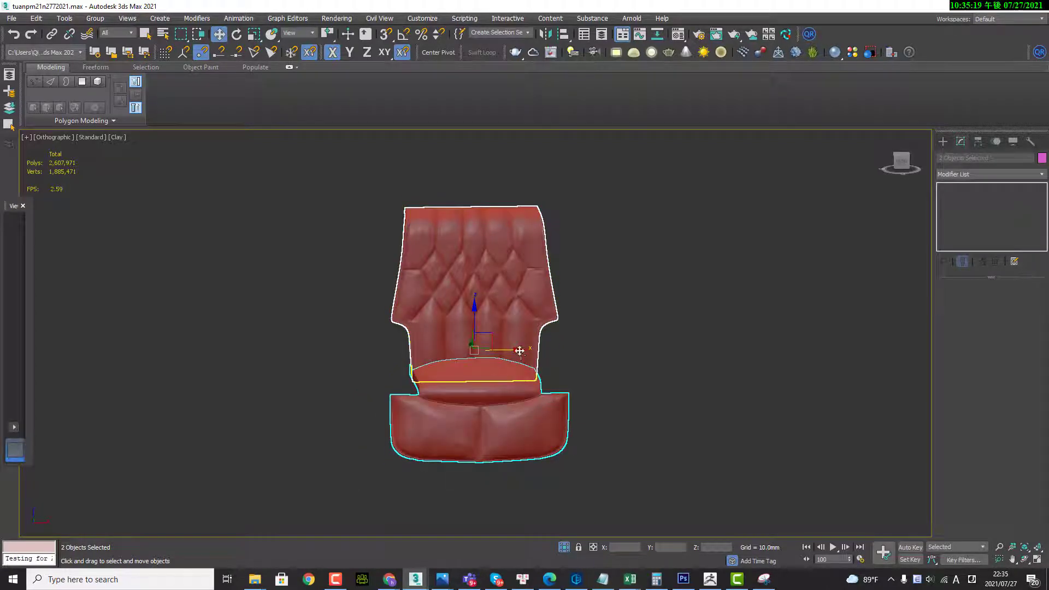
Move the tufted backrest and seat along X to sit beside the carved chairs.
{"action": "left_click", "coordinate": [520, 350]}
{"action": "key", "text": "f"}
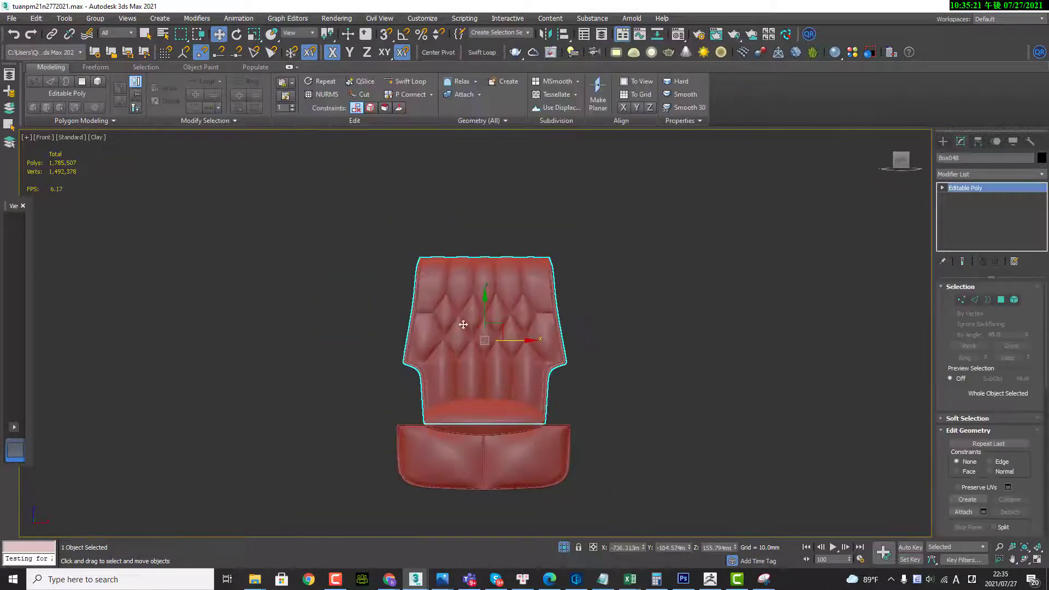
{"action": "key", "text": "ctrl+a"}
{"action": "right_click", "coordinate": [532, 383]}
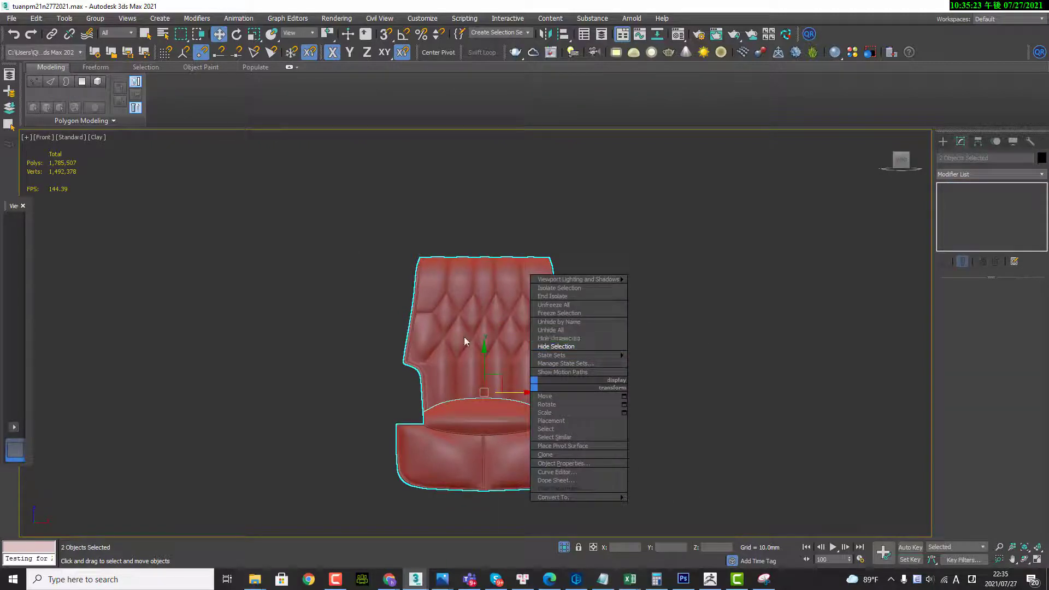
{"action": "left_click", "coordinate": [707, 323]}
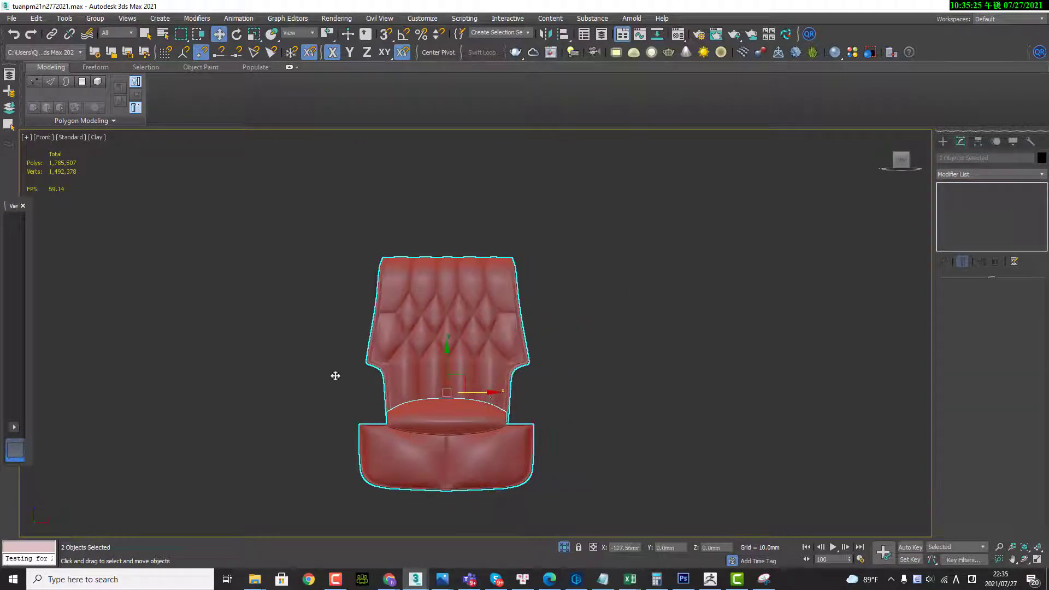
{"action": "left_click_drag", "start_coordinate": [526, 393], "coordinate": [299, 372]}
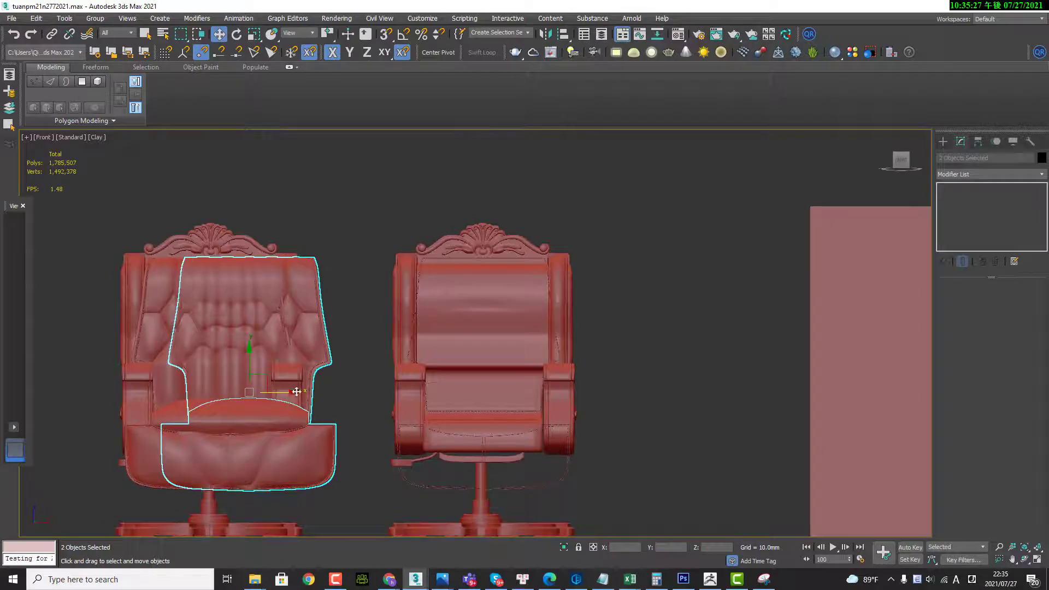
{"action": "left_click_drag", "start_coordinate": [287, 393], "coordinate": [744, 390]}
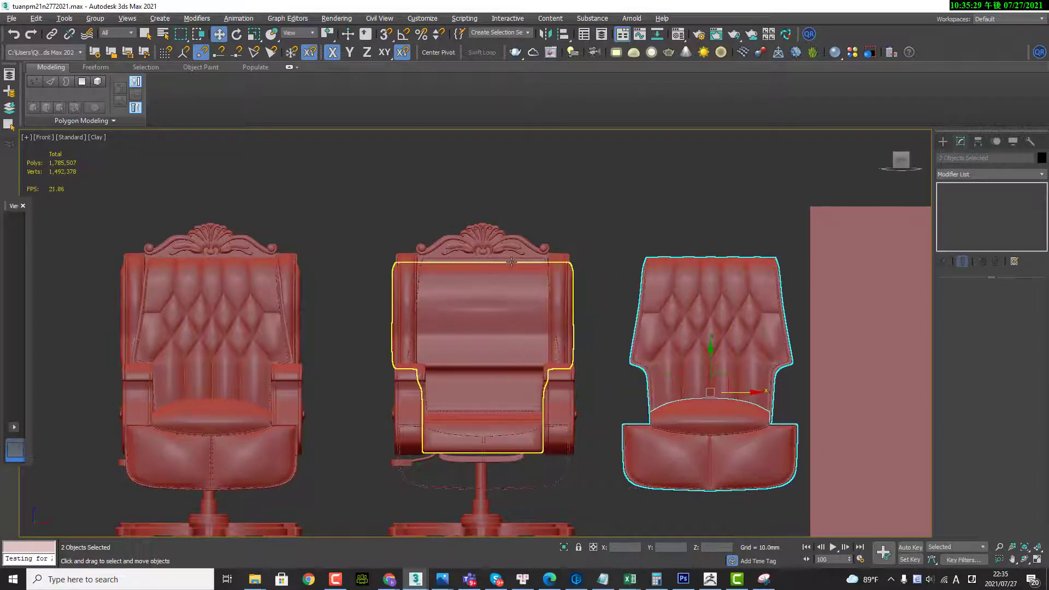
Hold the scene with Edit > Hold and deselect the cushions.
{"action": "middle_click_drag", "start_coordinate": [481, 306], "coordinate": [489, 299], "text": "alt"}
{"action": "left_click", "coordinate": [36, 18]}
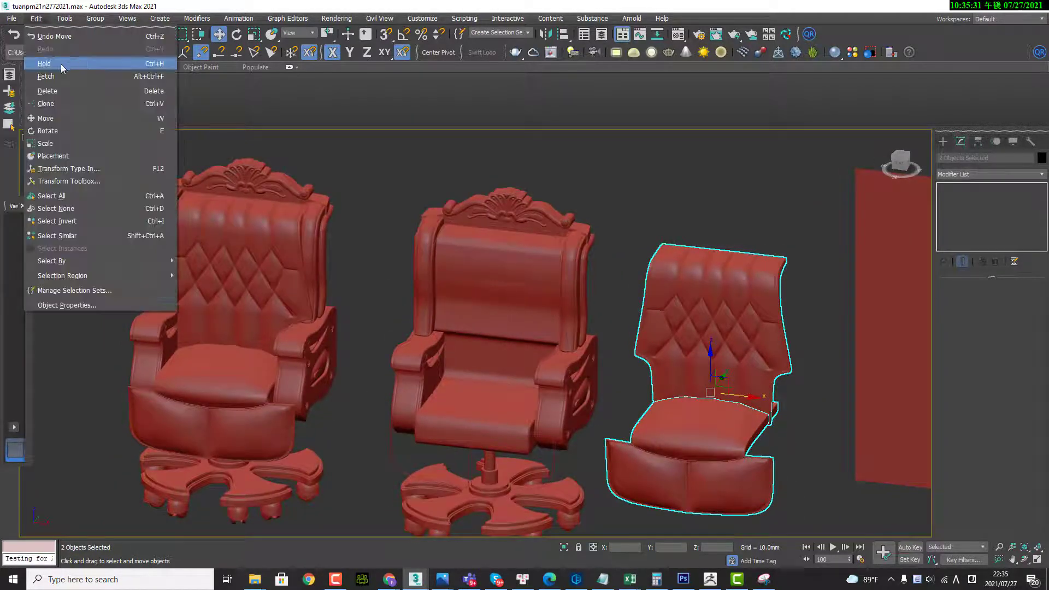
{"action": "left_click", "coordinate": [528, 236]}
{"action": "left_click", "coordinate": [548, 195]}
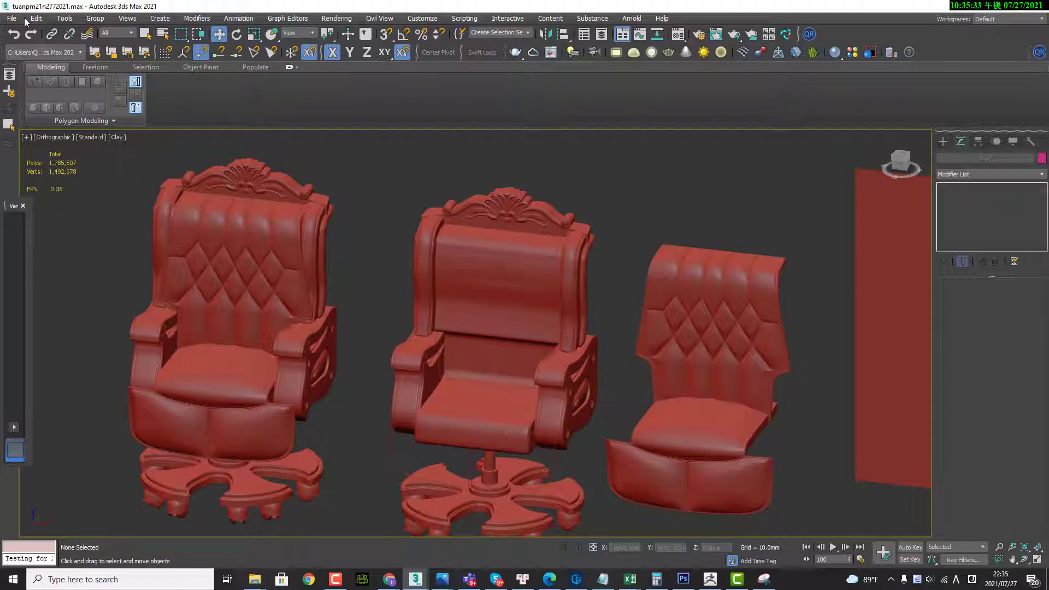
{"action": "left_click", "coordinate": [12, 18]}
{"action": "mouse_move", "coordinate": [25, 166]}
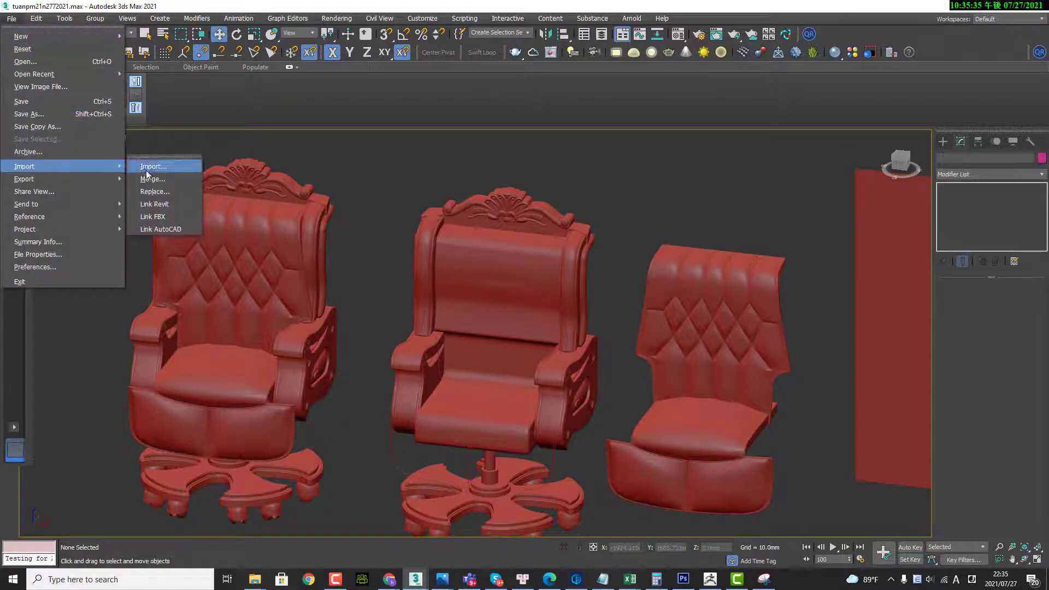
Import nep_nhan_tomax.obj, skipping the missing map, and select the new backrest and seat.
{"action": "left_click", "coordinate": [582, 326]}
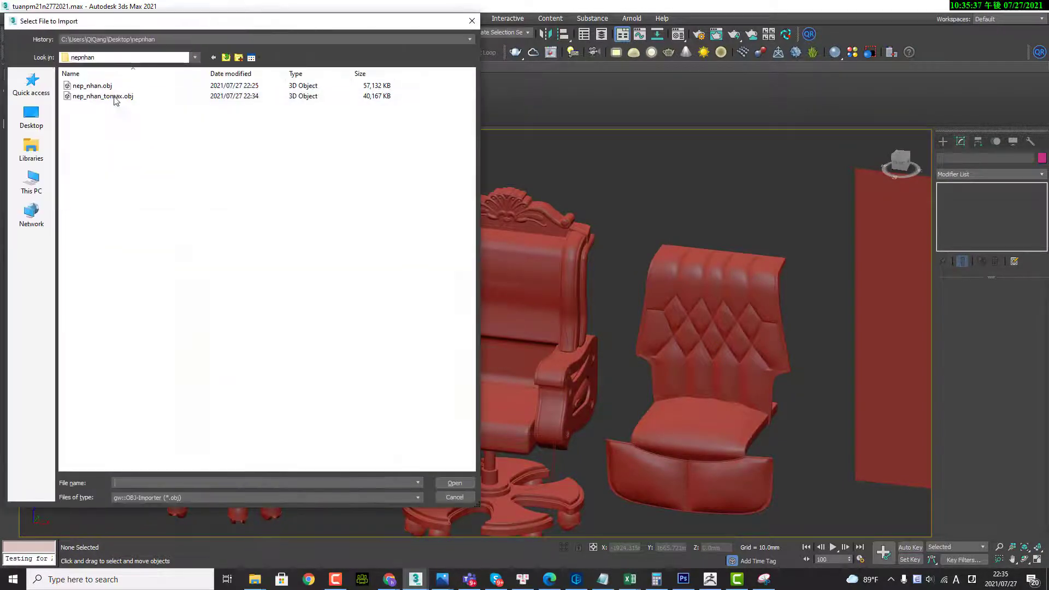
{"action": "left_click", "coordinate": [104, 96]}
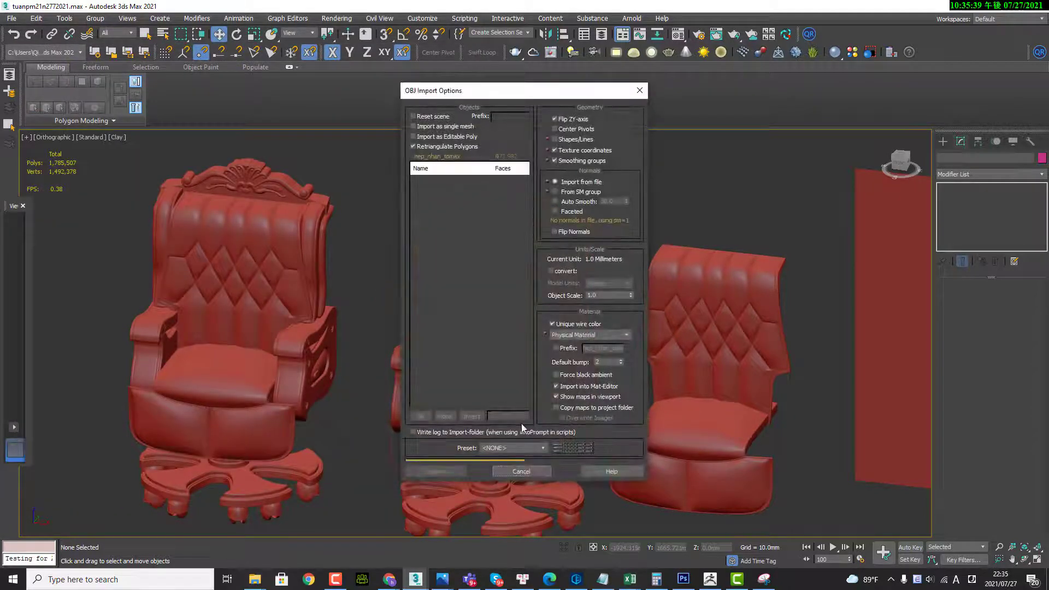
{"action": "left_click", "coordinate": [449, 473]}
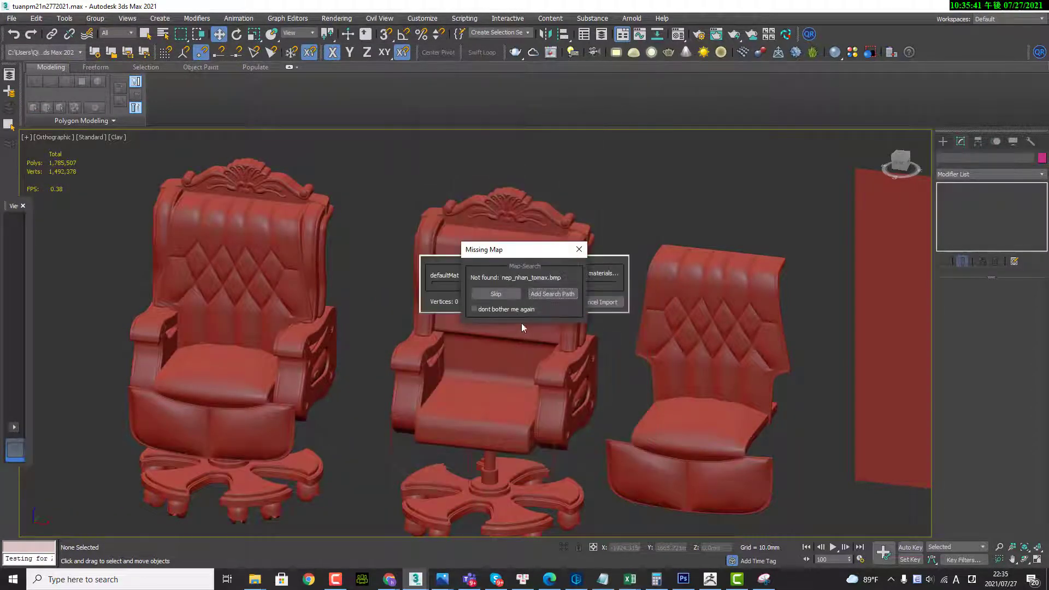
{"action": "left_click", "coordinate": [513, 295]}
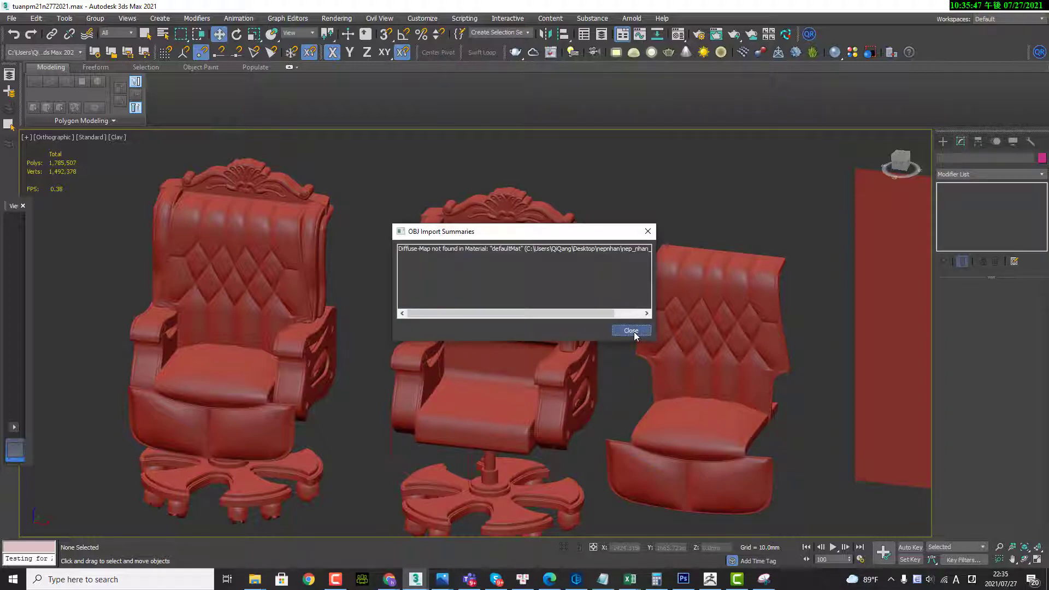
{"action": "left_click", "coordinate": [631, 331]}
{"action": "left_click", "coordinate": [529, 302]}
Select the middle and left carved chairs and isolate them in the view.
{"action": "key", "text": "f"}
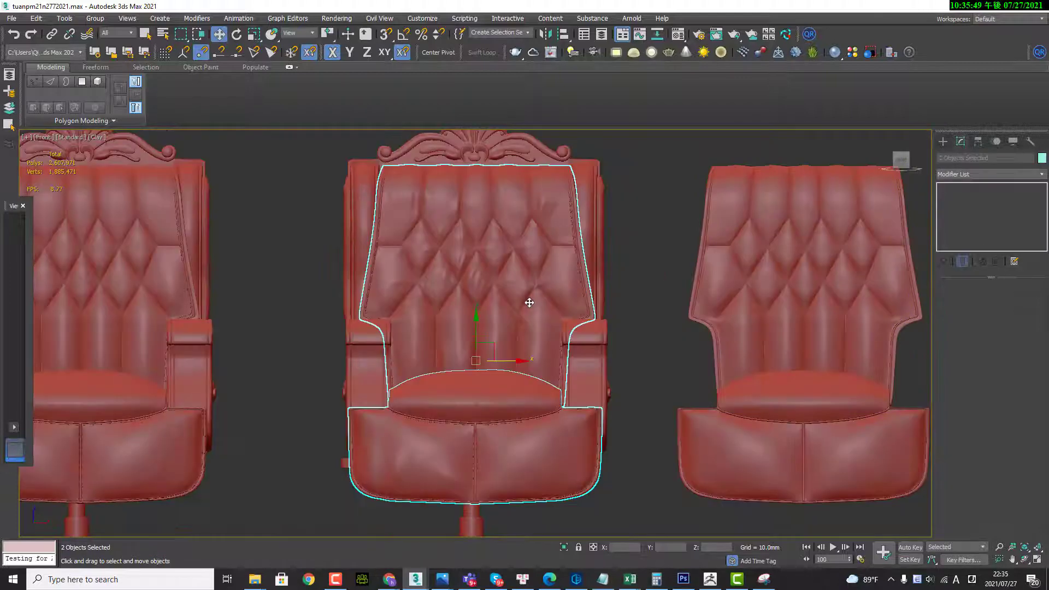
{"action": "scroll", "coordinate": [529, 303], "scroll_direction": "down", "scroll_amount": 5}
{"action": "middle_click_drag", "start_coordinate": [529, 302], "coordinate": [490, 320], "text": "alt"}
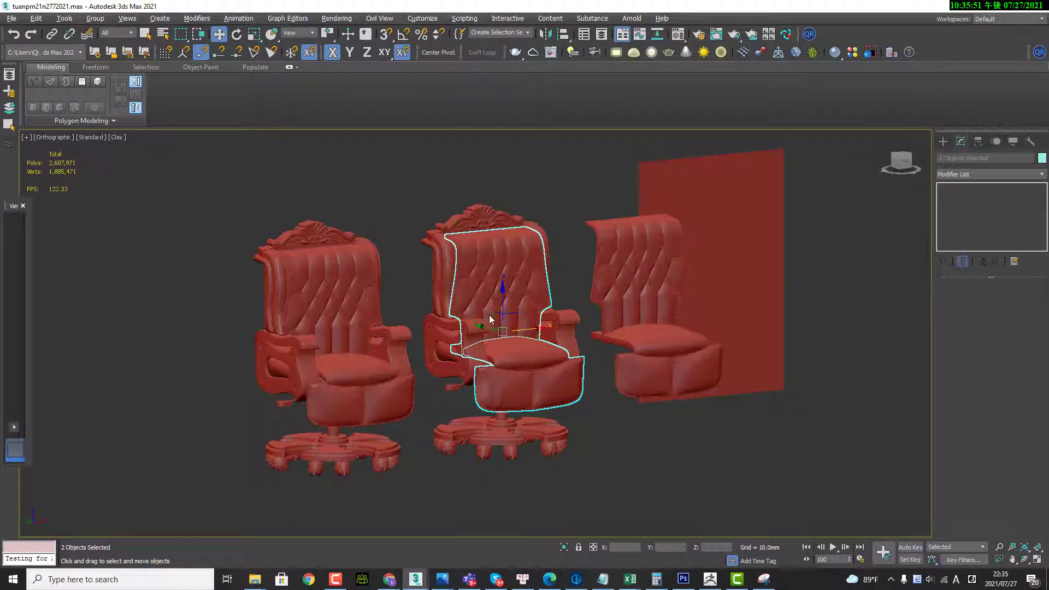
{"action": "left_click_drag", "start_coordinate": [422, 183], "coordinate": [560, 481]}
{"action": "key", "text": "z"}
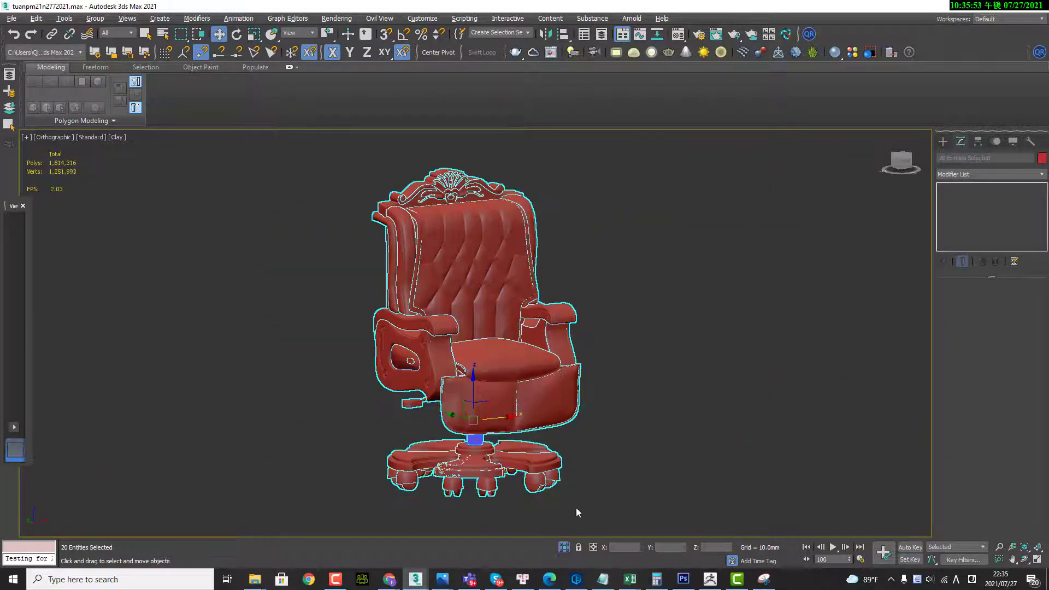
{"action": "scroll", "coordinate": [576, 512], "scroll_direction": "down", "scroll_amount": 3}
{"action": "middle_click_drag", "start_coordinate": [576, 512], "coordinate": [241, 266], "text": "alt"}
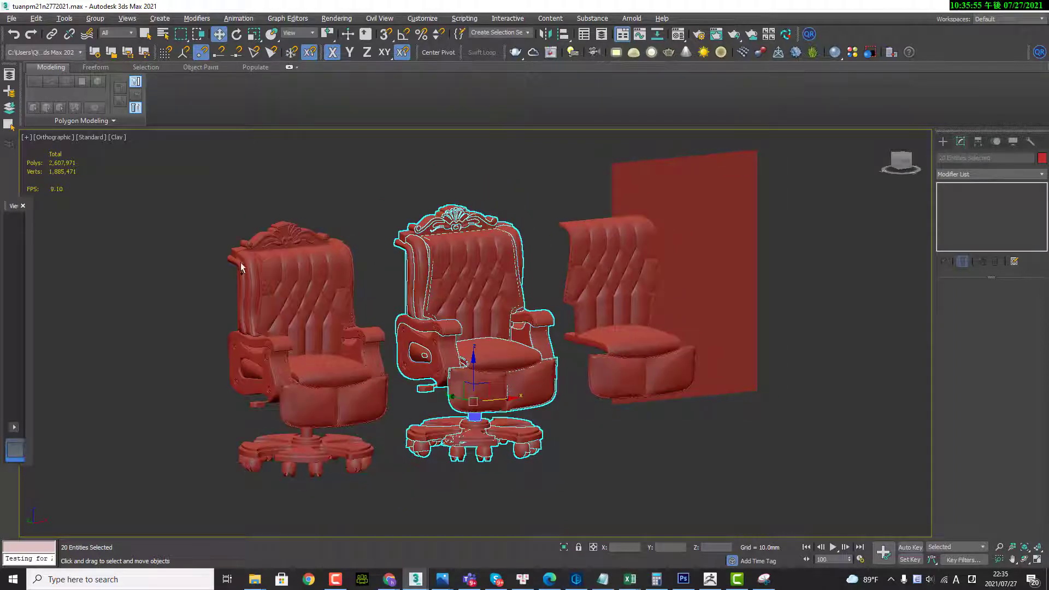
{"action": "left_click_drag", "start_coordinate": [240, 267], "coordinate": [368, 489], "text": "ctrl"}
{"action": "key", "text": "z"}
{"action": "left_click", "coordinate": [717, 414]}
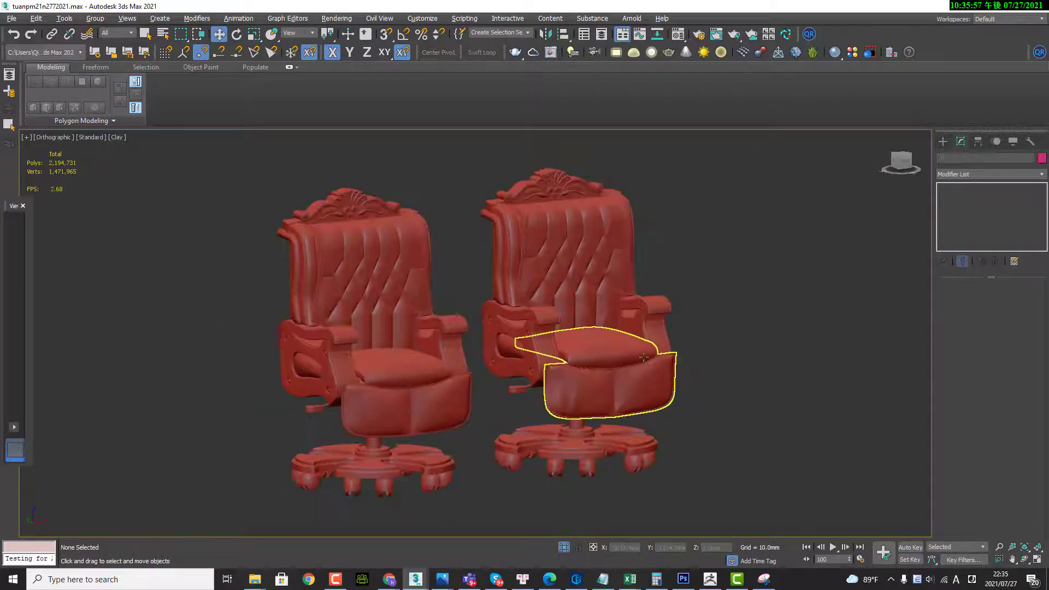
Bring both chairs into a frontal view and select the right chair's tufted backrest.
{"action": "scroll", "coordinate": [644, 357], "scroll_direction": "up", "scroll_amount": 3}
{"action": "middle_click_drag", "start_coordinate": [644, 357], "coordinate": [551, 309], "text": "alt"}
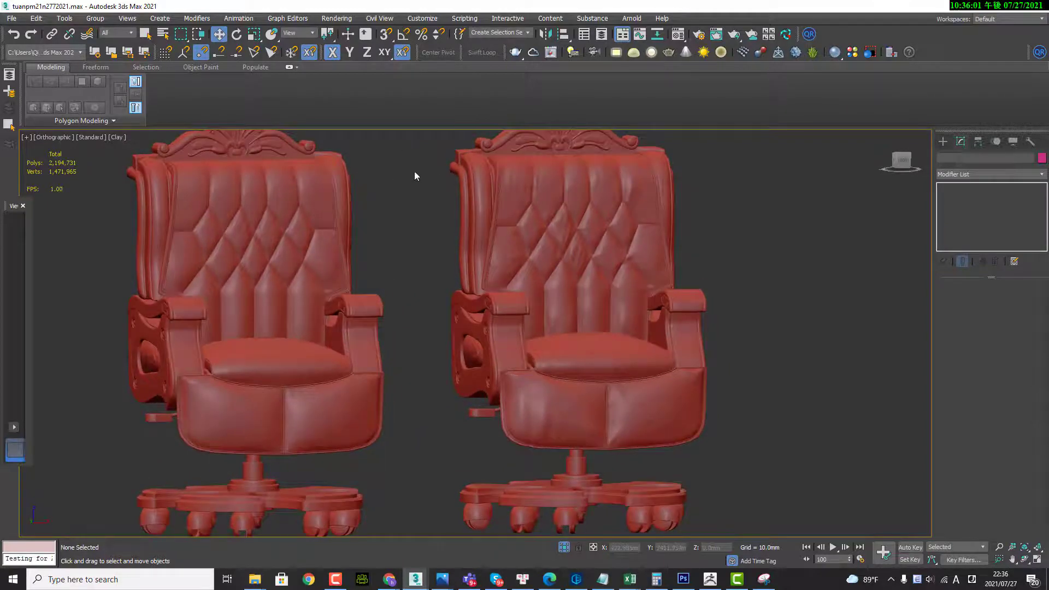
{"action": "scroll", "coordinate": [413, 186], "scroll_direction": "up", "scroll_amount": 3}
{"action": "mouse_move", "coordinate": [410, 194]}
{"action": "middle_mouse_down"}
{"action": "mouse_move", "coordinate": [158, 352]}
{"action": "mouse_move", "coordinate": [489, 286]}
{"action": "mouse_move", "coordinate": [438, 335]}
{"action": "mouse_move", "coordinate": [463, 307]}
{"action": "mouse_move", "coordinate": [492, 323]}
{"action": "mouse_move", "coordinate": [459, 311]}
{"action": "mouse_move", "coordinate": [479, 319]}
{"action": "middle_mouse_up"}
{"action": "scroll", "coordinate": [330, 361], "scroll_direction": "up", "scroll_amount": 1}
{"action": "left_click", "coordinate": [331, 361]}
{"action": "scroll", "coordinate": [504, 258], "scroll_direction": "down", "scroll_amount": 2}
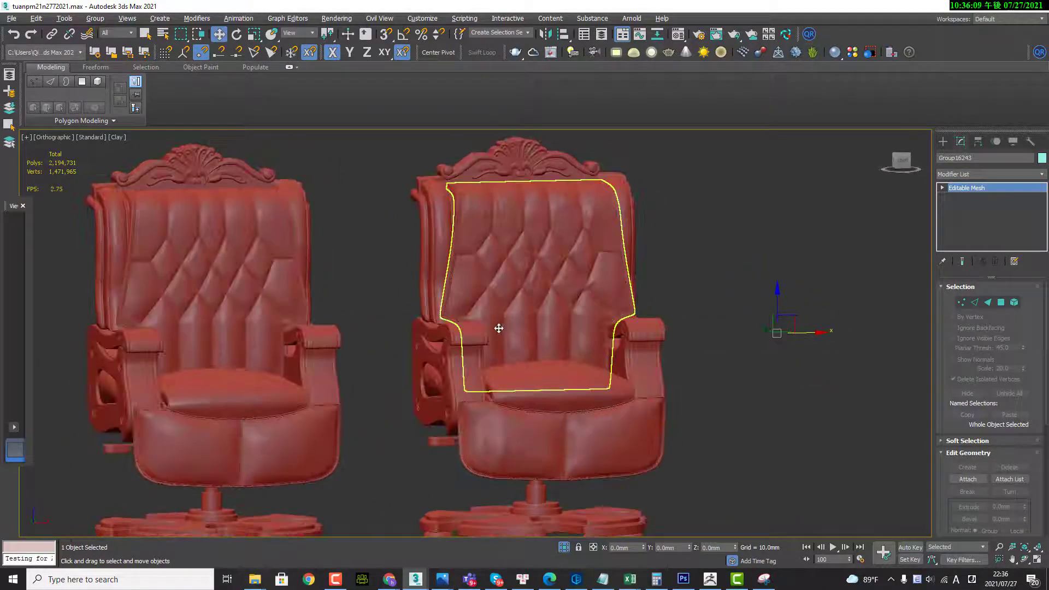
{"action": "scroll", "coordinate": [546, 290], "scroll_direction": "up", "scroll_amount": 5}
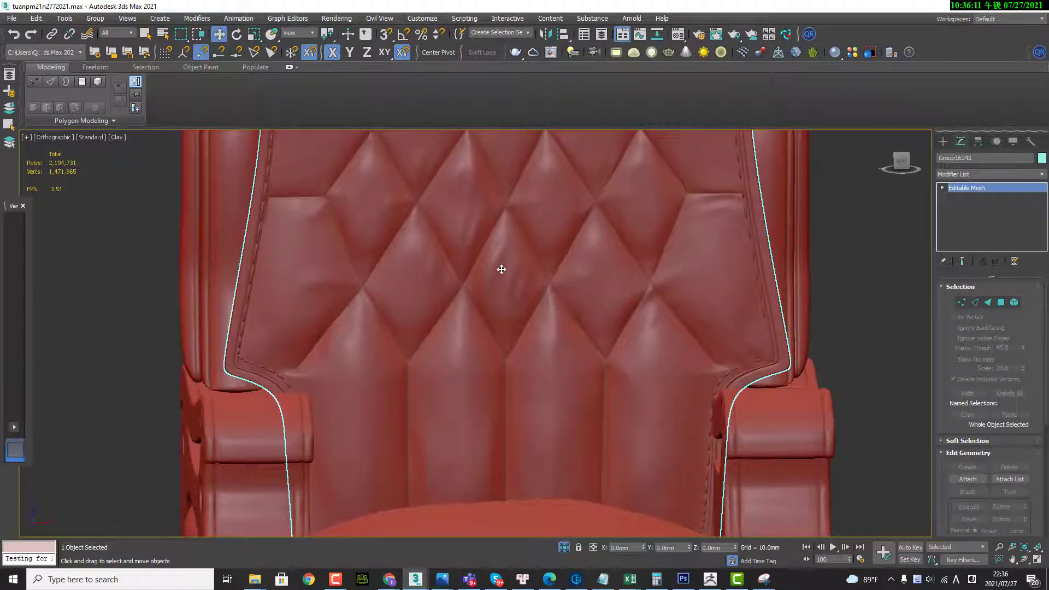
{"action": "scroll", "coordinate": [499, 283], "scroll_direction": "down", "scroll_amount": 2}
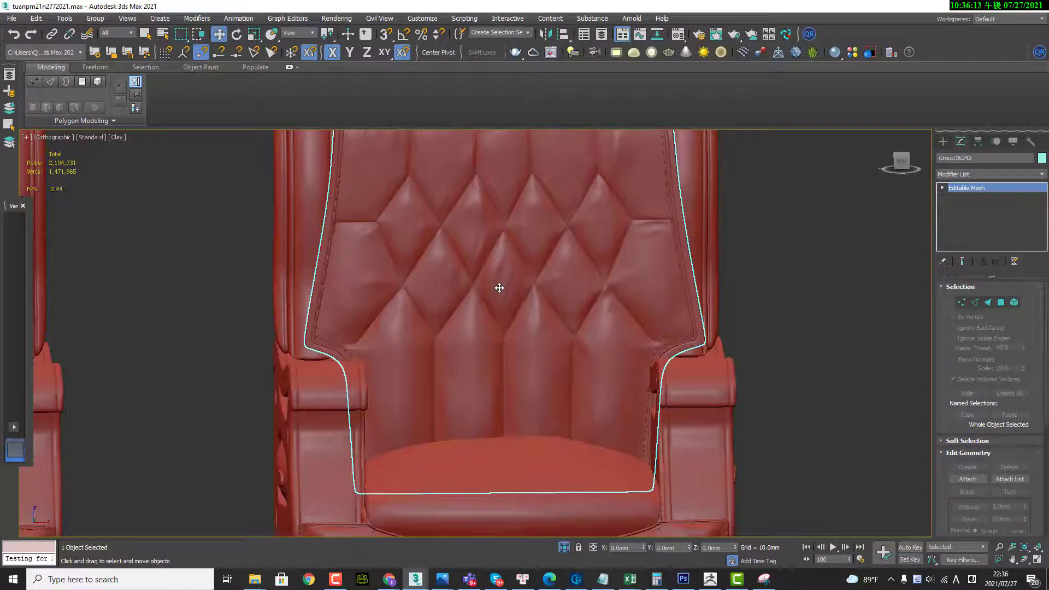
{"action": "scroll", "coordinate": [443, 293], "scroll_direction": "down", "scroll_amount": 4}
{"action": "middle_click_drag", "start_coordinate": [370, 300], "coordinate": [436, 306]}
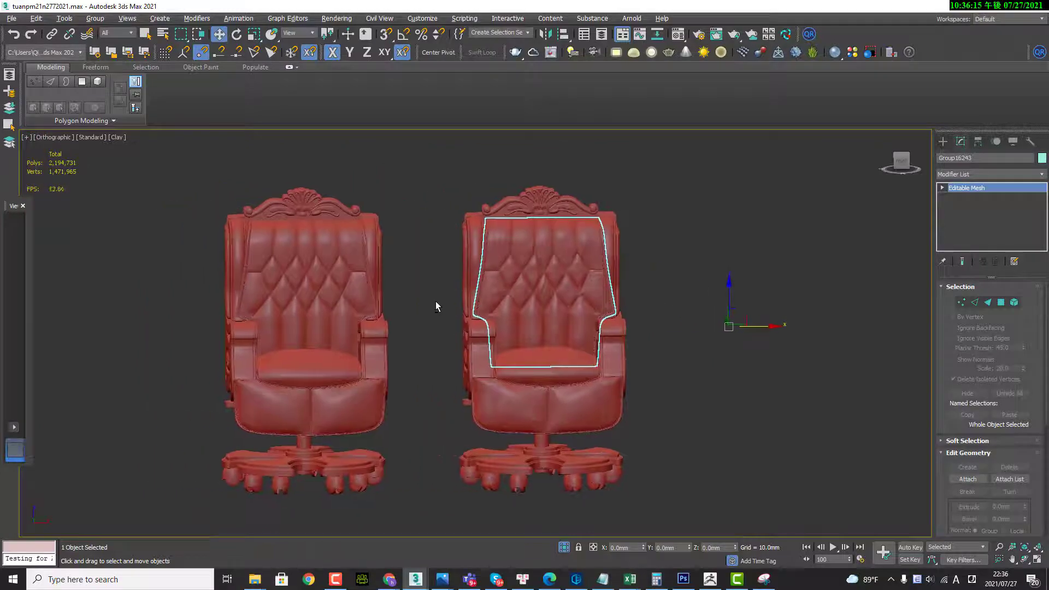
{"action": "scroll", "coordinate": [562, 307], "scroll_direction": "up", "scroll_amount": 3}
{"action": "scroll", "coordinate": [544, 275], "scroll_direction": "up", "scroll_amount": 3}
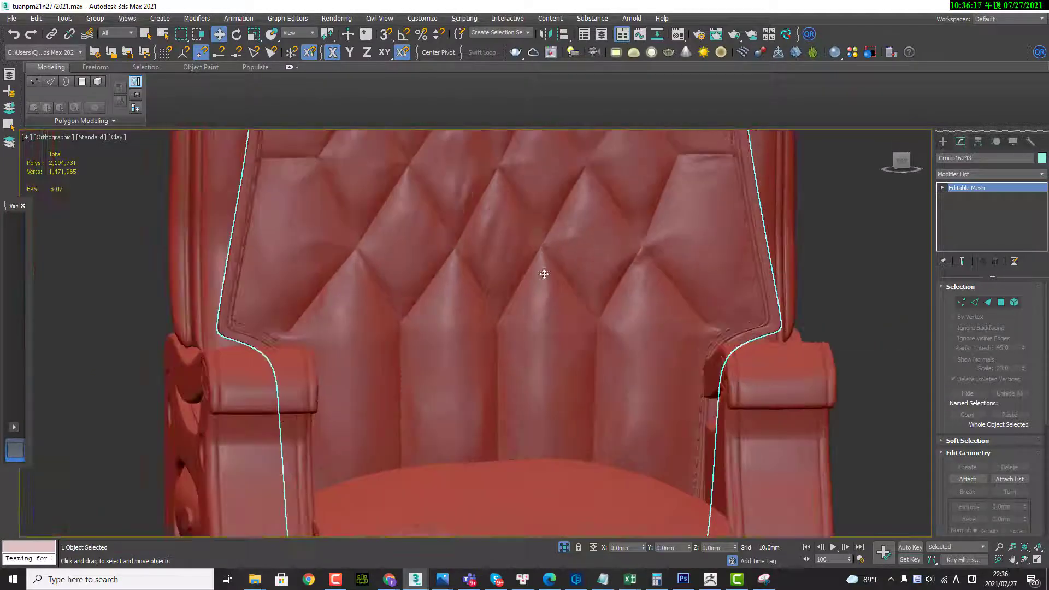
{"action": "scroll", "coordinate": [562, 335], "scroll_direction": "down", "scroll_amount": 5}
{"action": "mouse_move", "coordinate": [546, 382]}
{"action": "middle_mouse_down", "text": "alt"}
{"action": "mouse_move", "coordinate": [598, 365]}
{"action": "mouse_move", "coordinate": [604, 374]}
{"action": "mouse_move", "coordinate": [698, 313]}
{"action": "middle_mouse_up", "text": "alt"}
{"action": "scroll", "coordinate": [597, 365], "scroll_direction": "down", "scroll_amount": 5}
{"action": "left_click", "coordinate": [699, 312]}
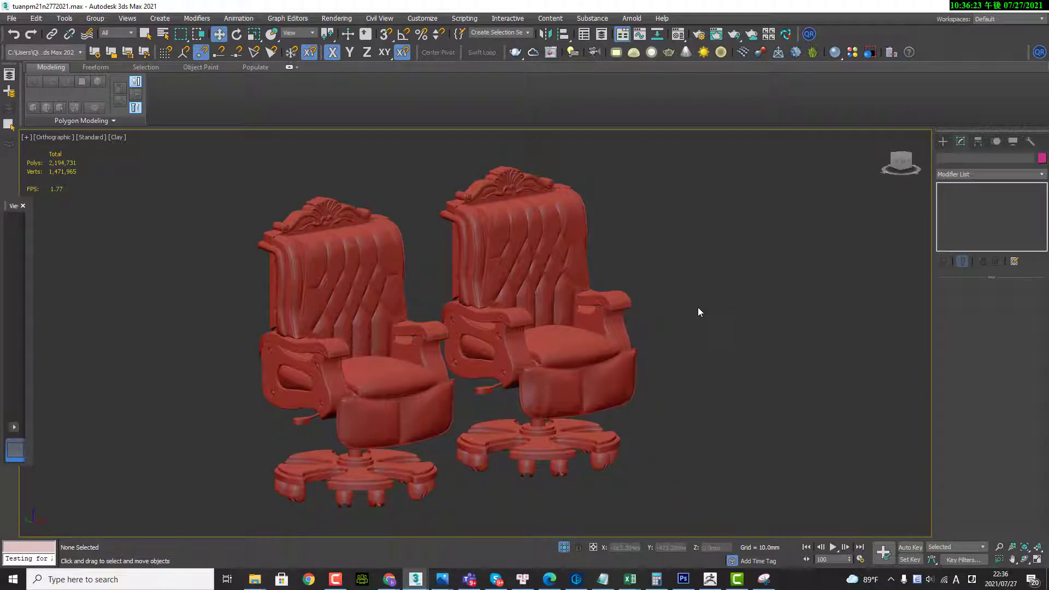